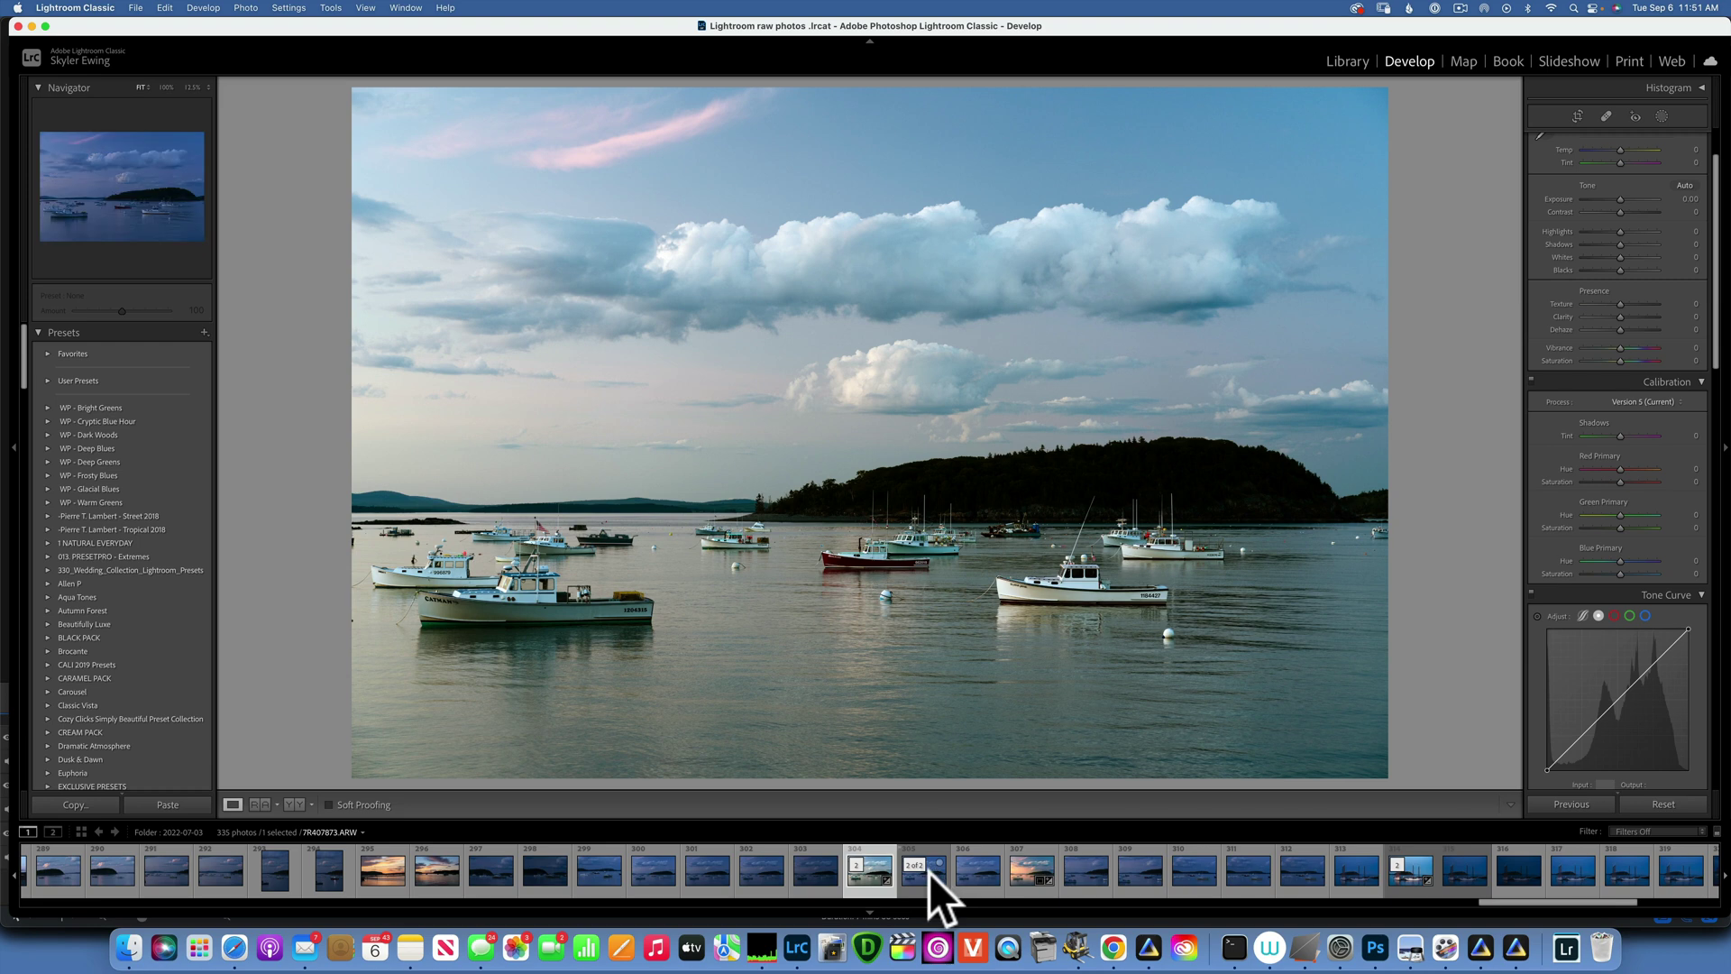
# Compare the edited harbour photo with its unedited raw original 7R407873.ARW, and leave the raw original selected.
pyautogui.click(929, 872)
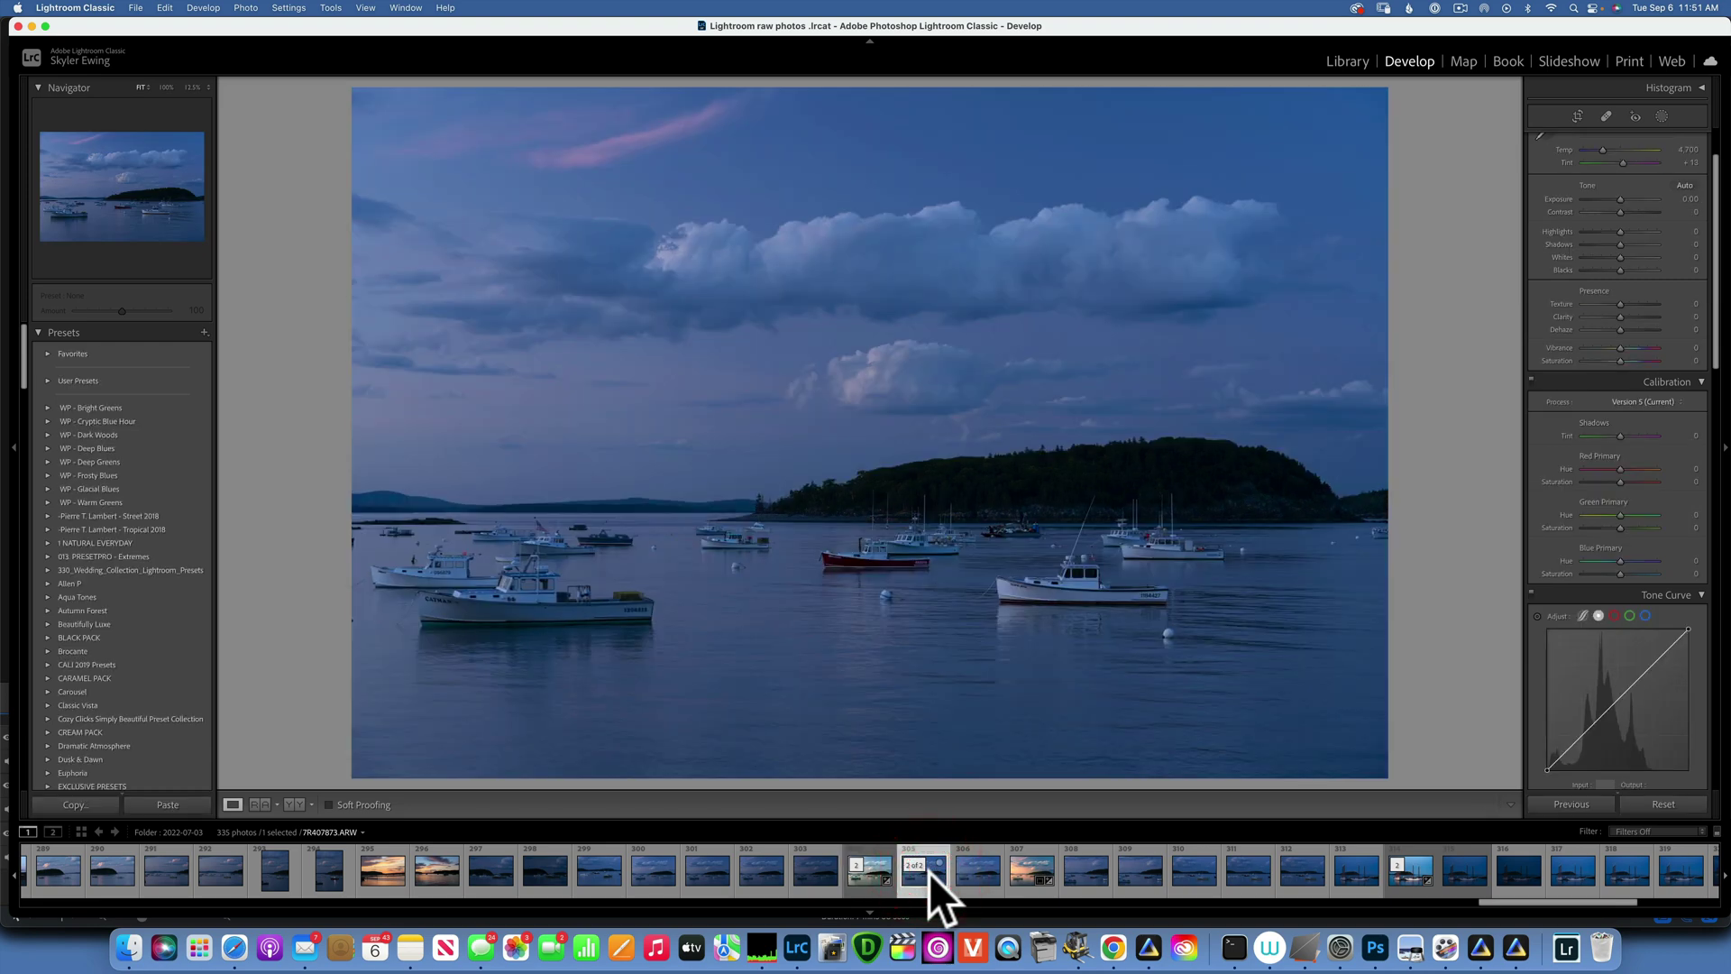
pyautogui.click(863, 876)
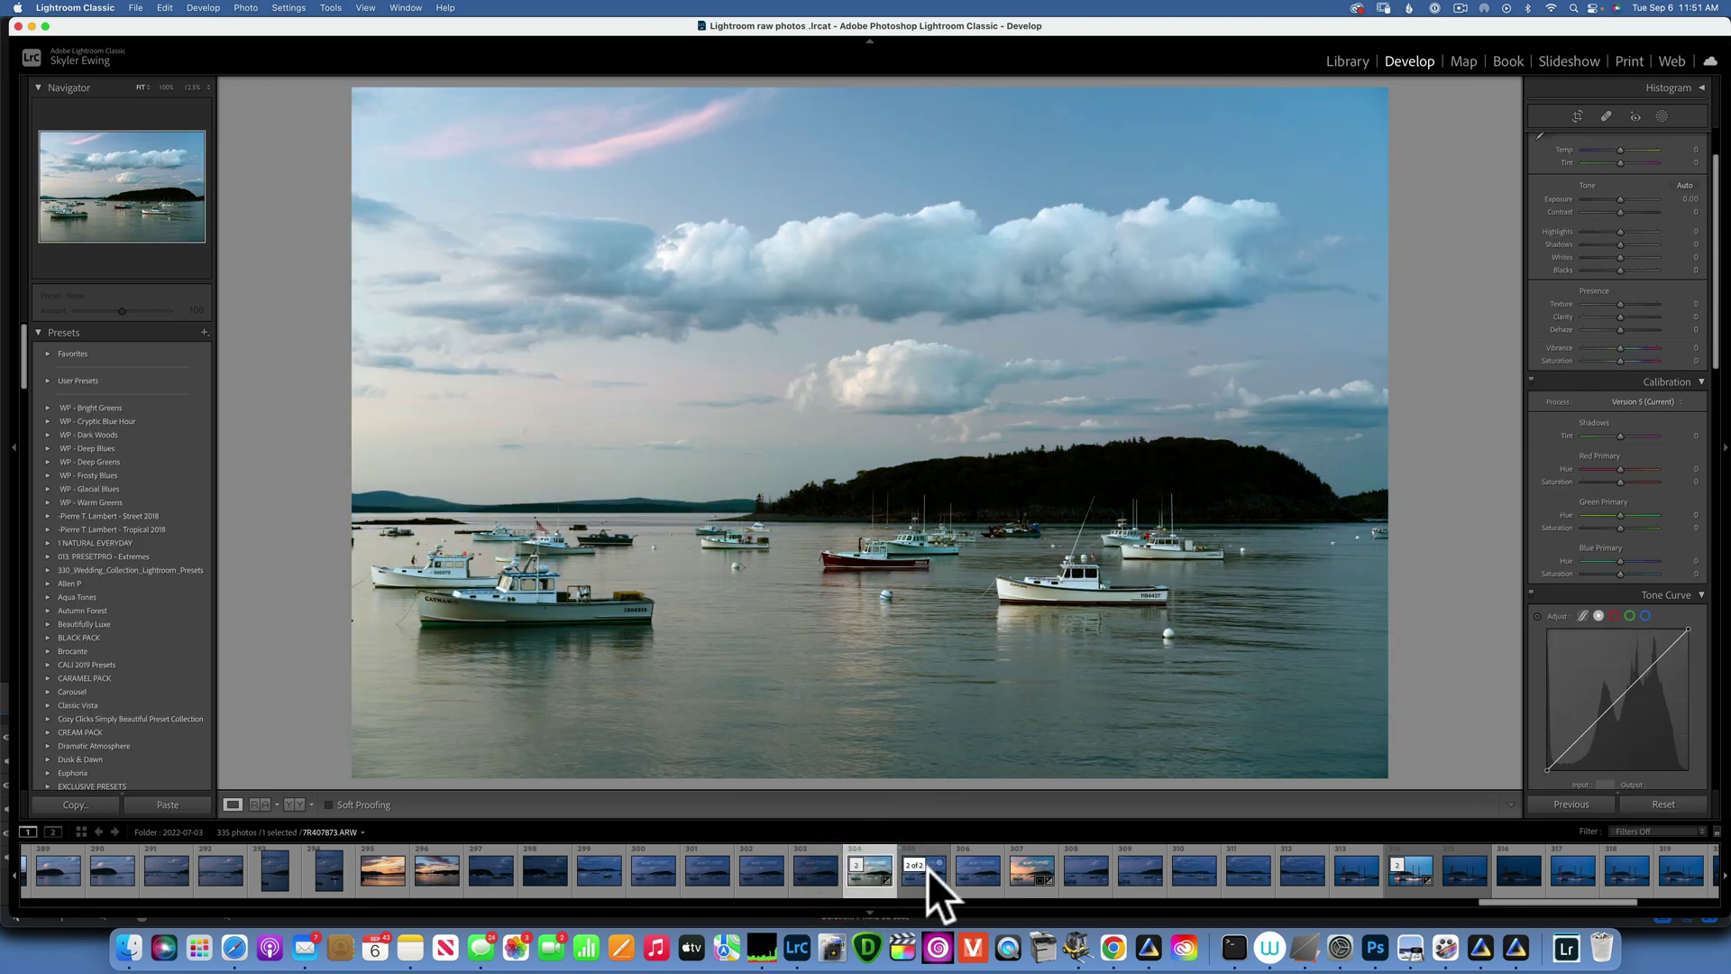
pyautogui.click(928, 875)
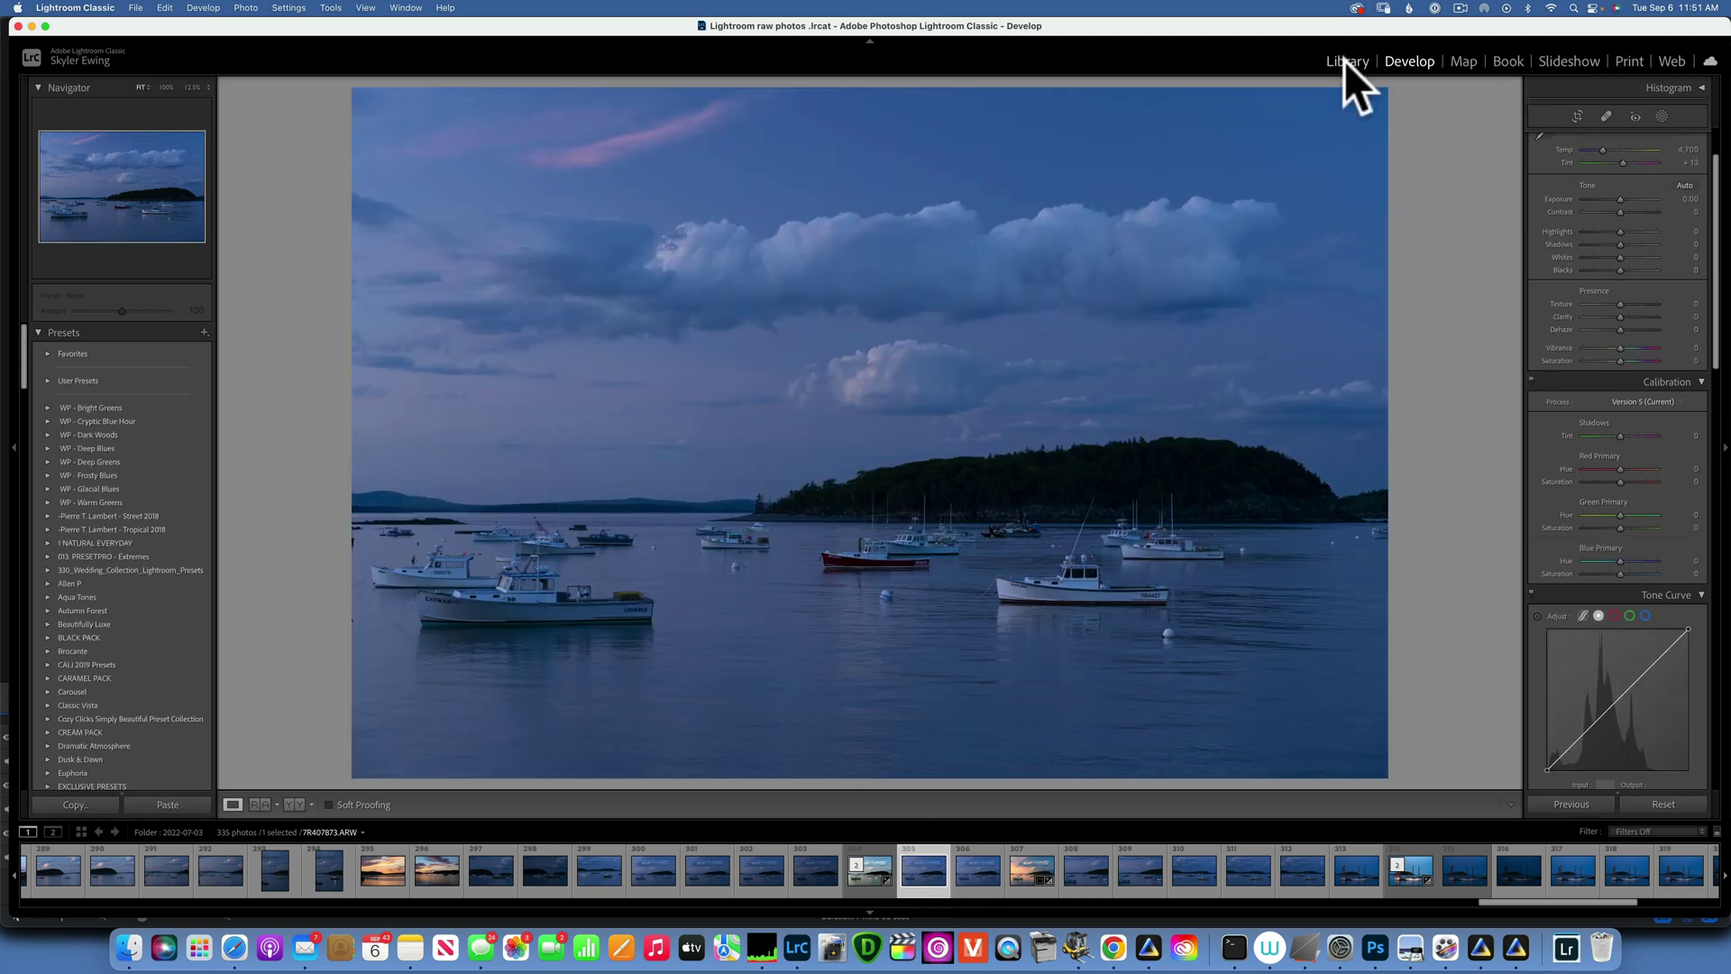
# Examine the raw photo's metadata in the Library, and review its Develop settings down to the lens corrections and effects.
pyautogui.click(1347, 61)
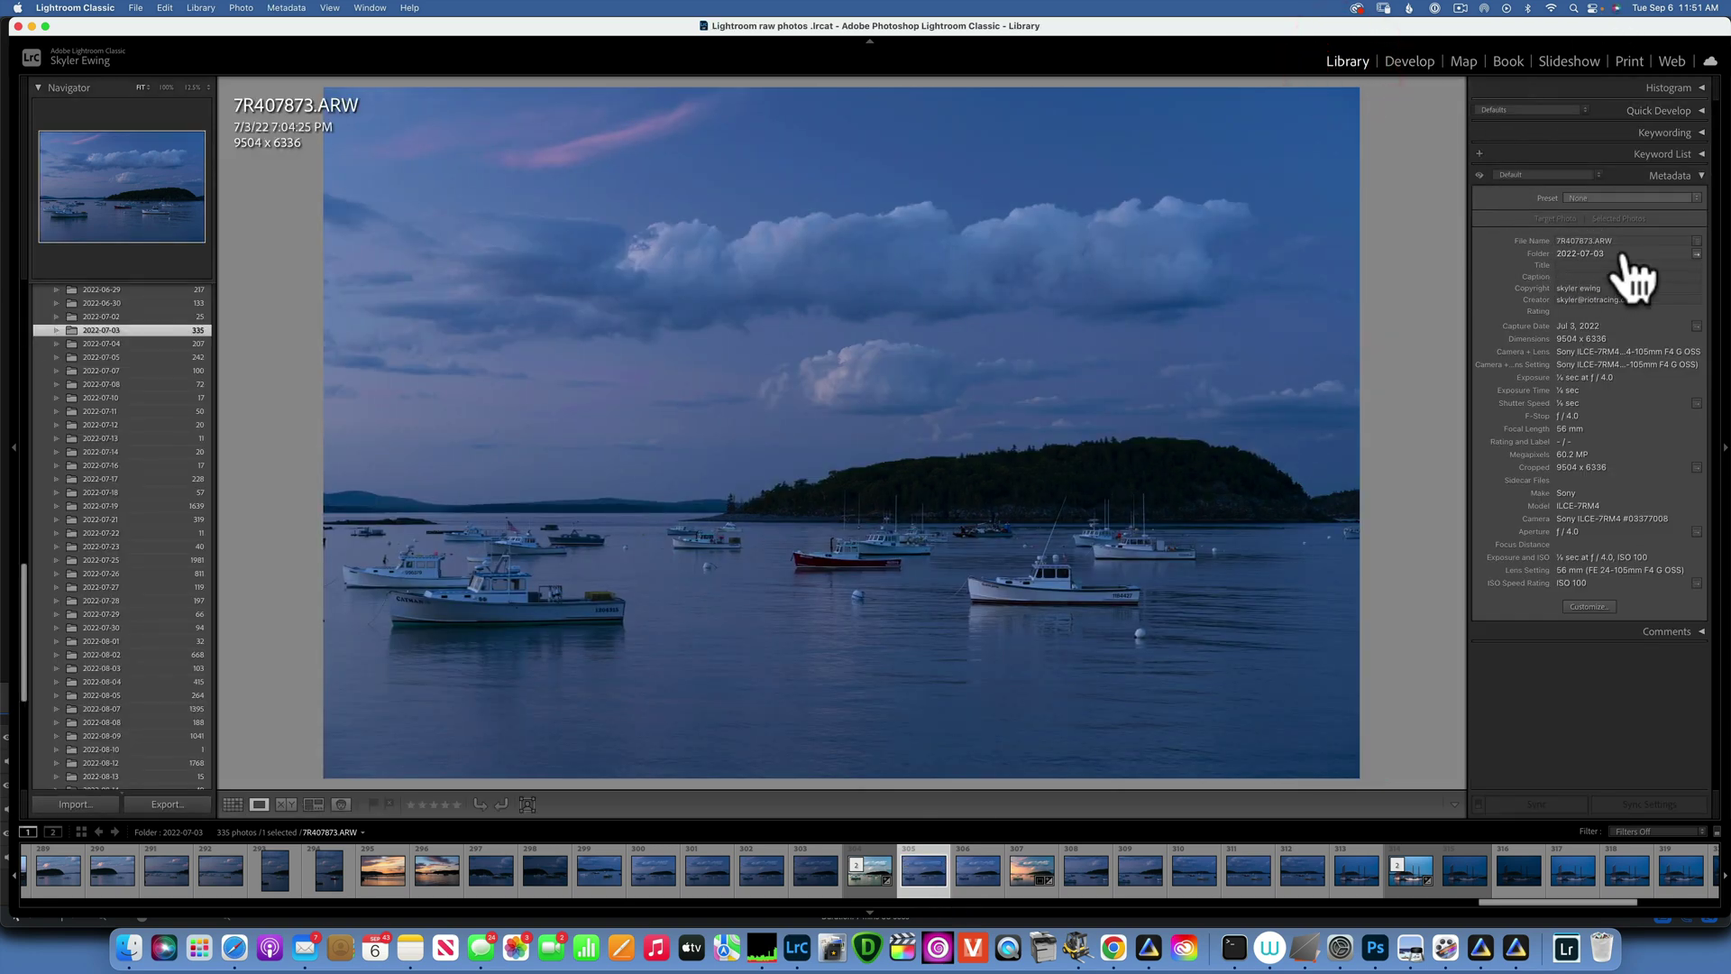
pyautogui.click(1406, 64)
pyautogui.scroll(2, 1631, 317)
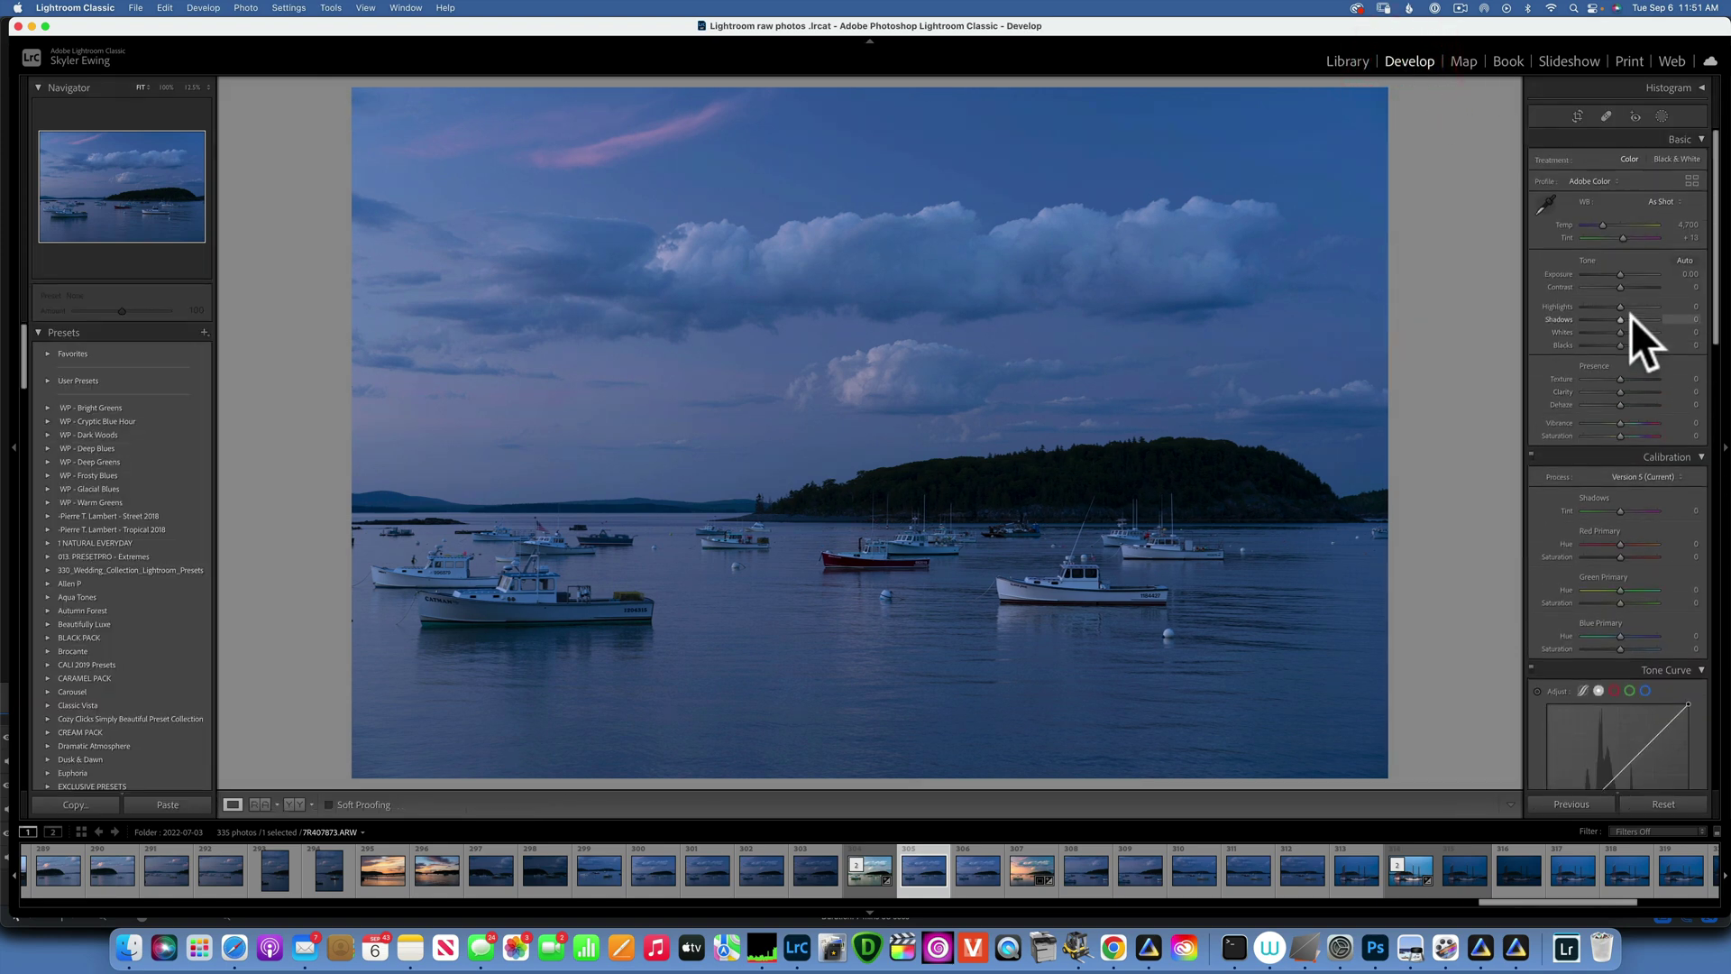
pyautogui.scroll(-8, 1631, 317)
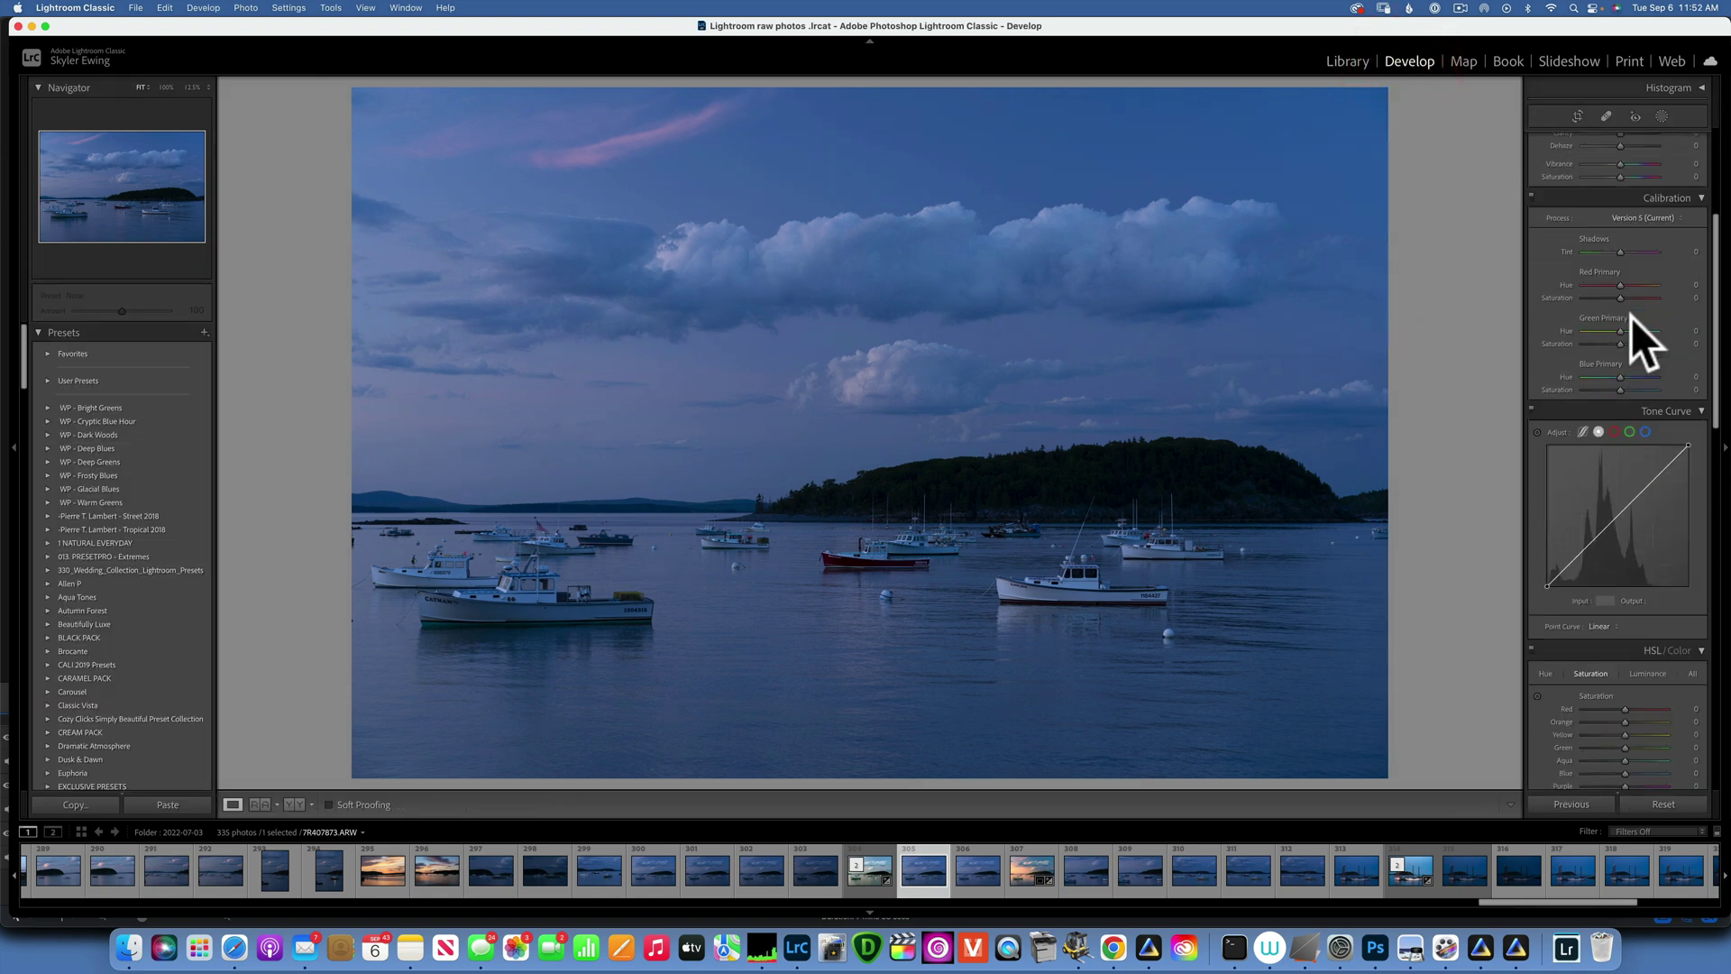
pyautogui.scroll(-20, 1632, 316)
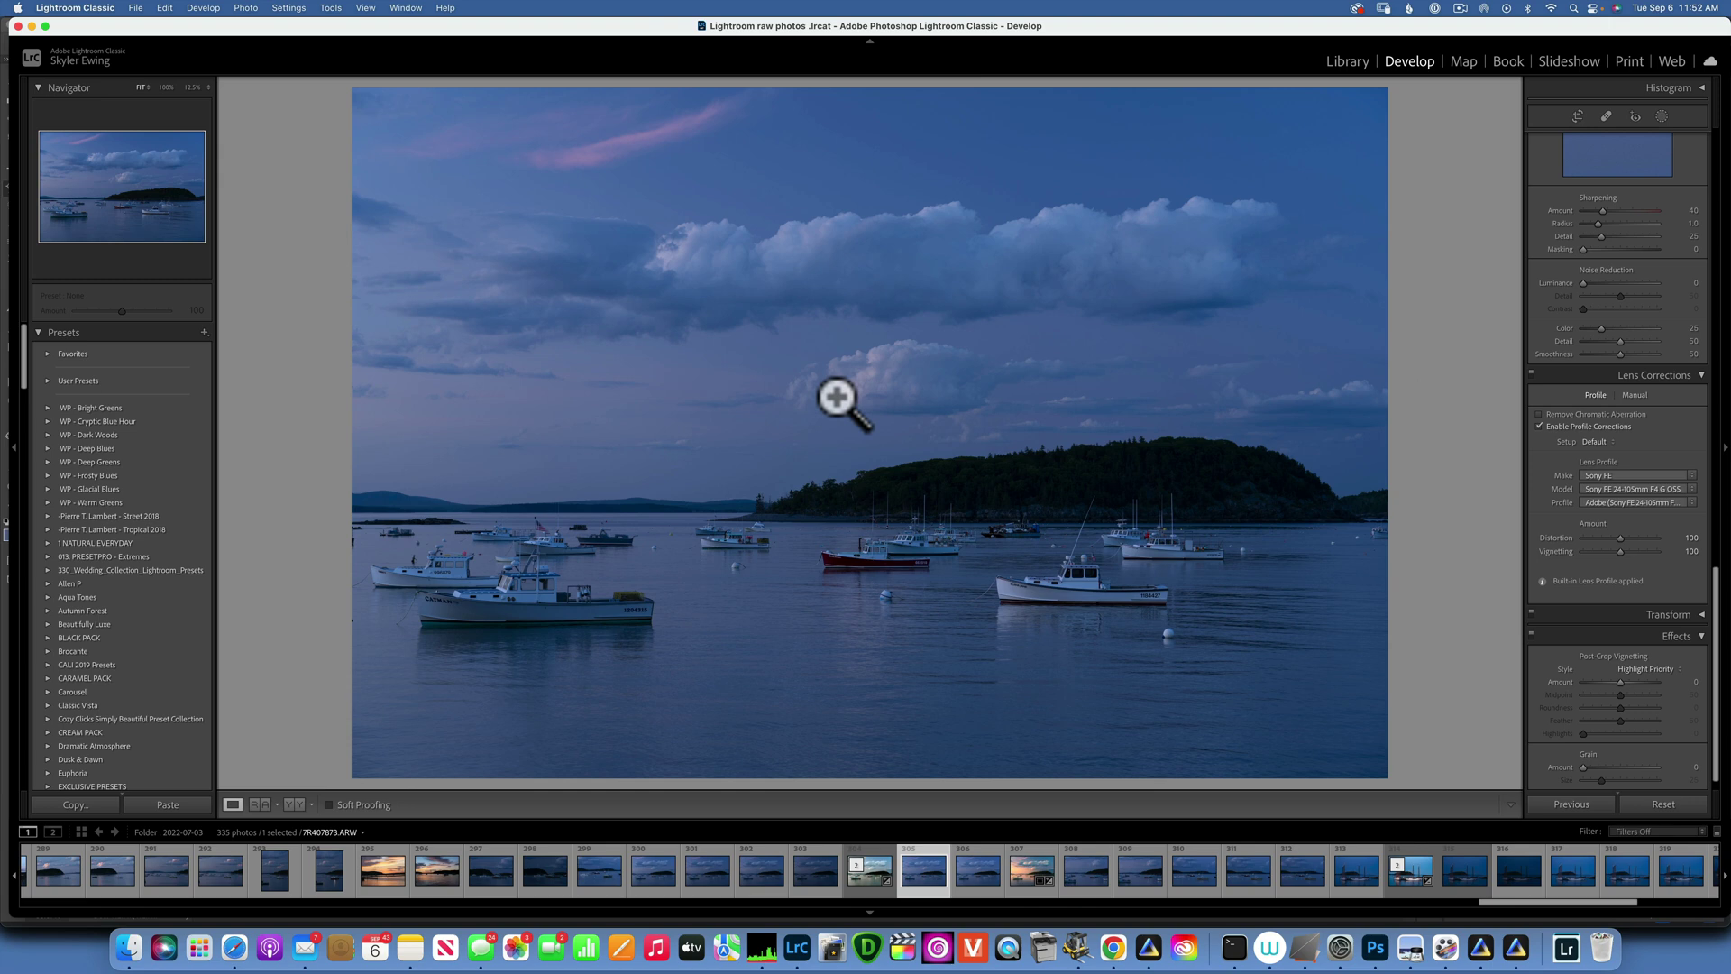
# Open the raw harbour photo for editing in Adobe Photoshop 2022.
pyautogui.click(246, 5)
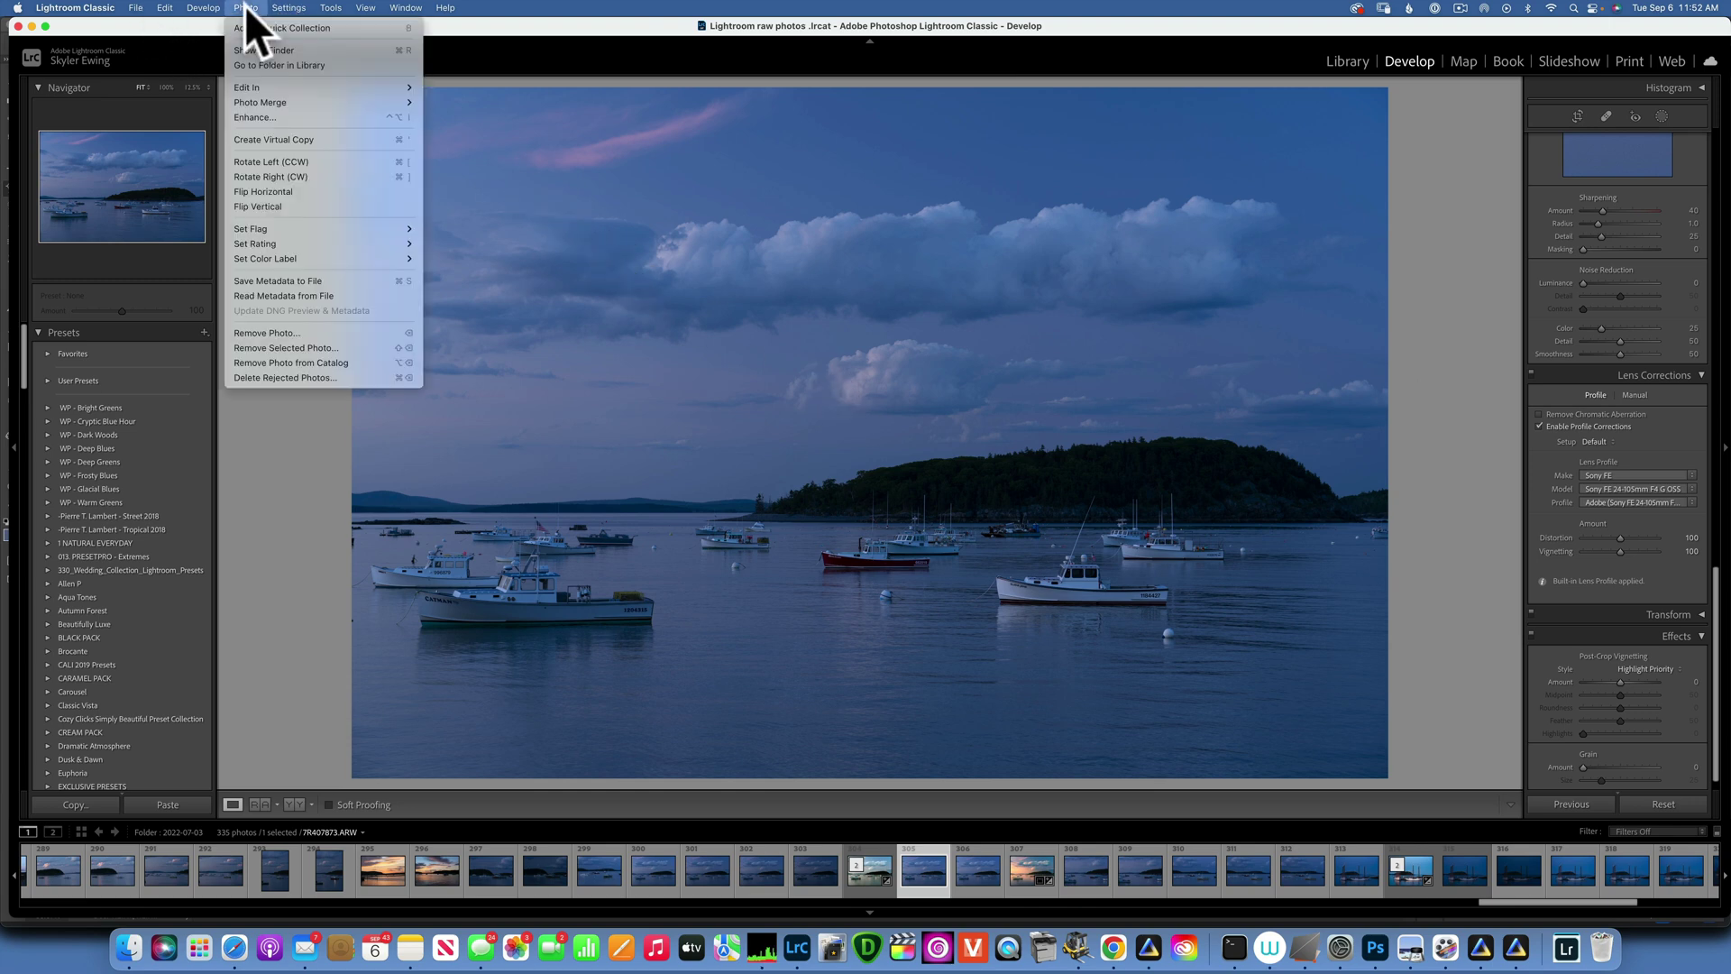
pyautogui.moveTo(266, 84)
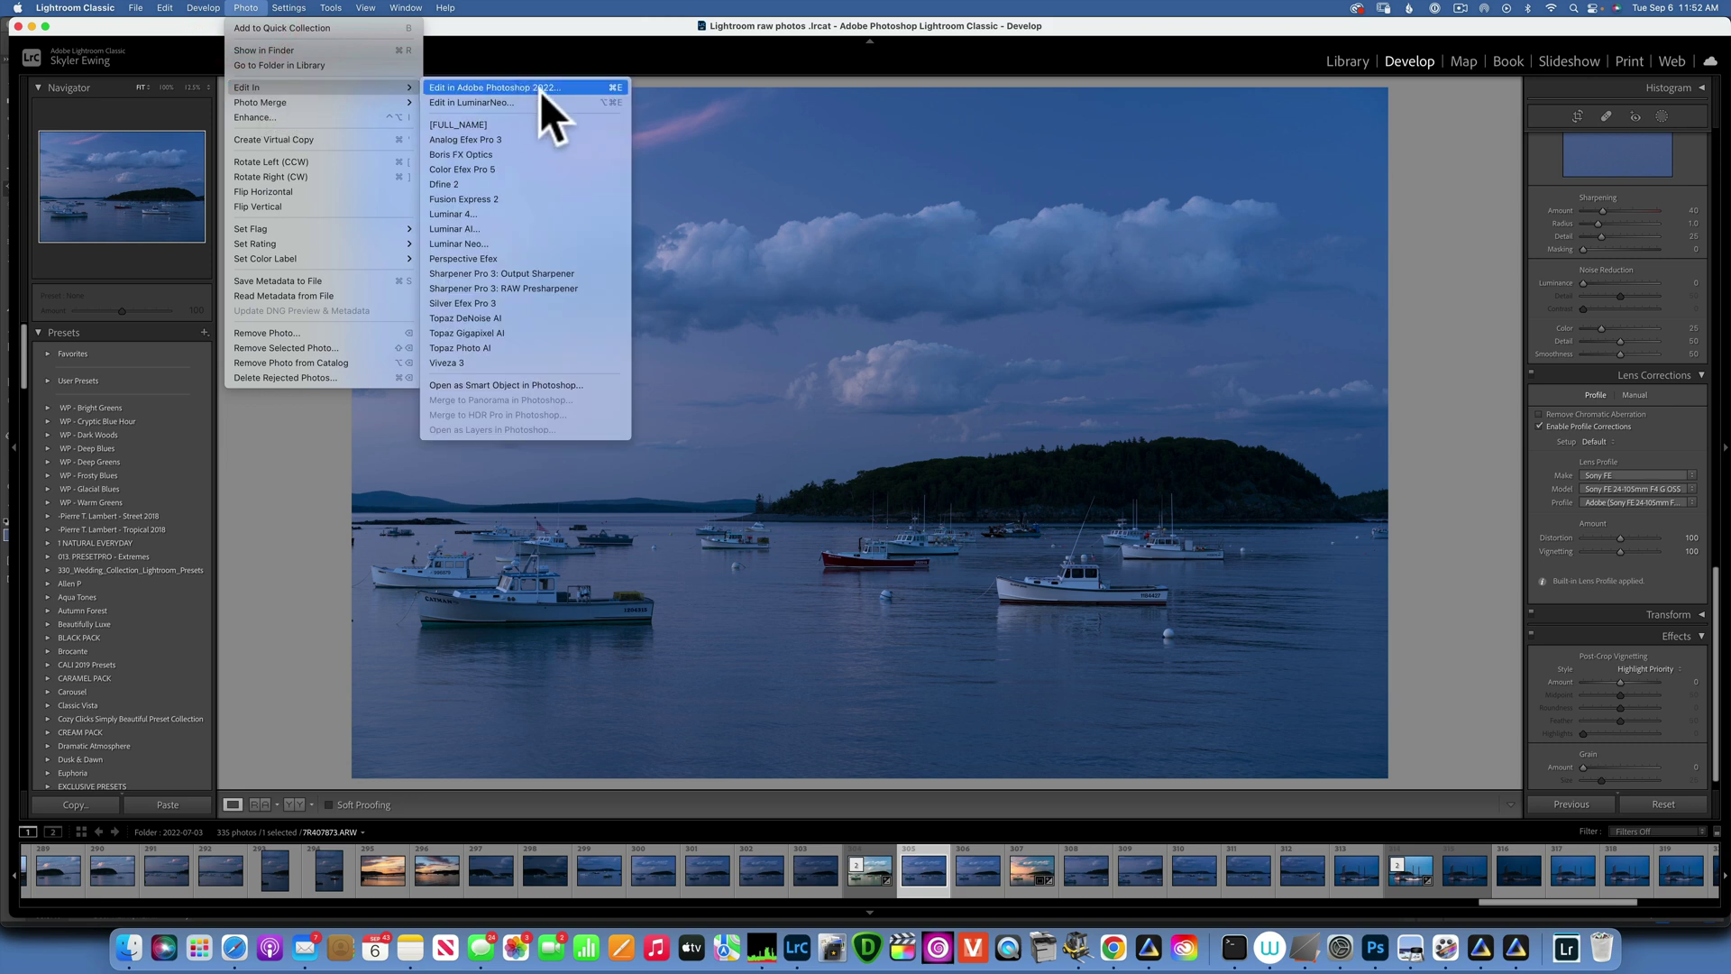
pyautogui.click(1457, 383)
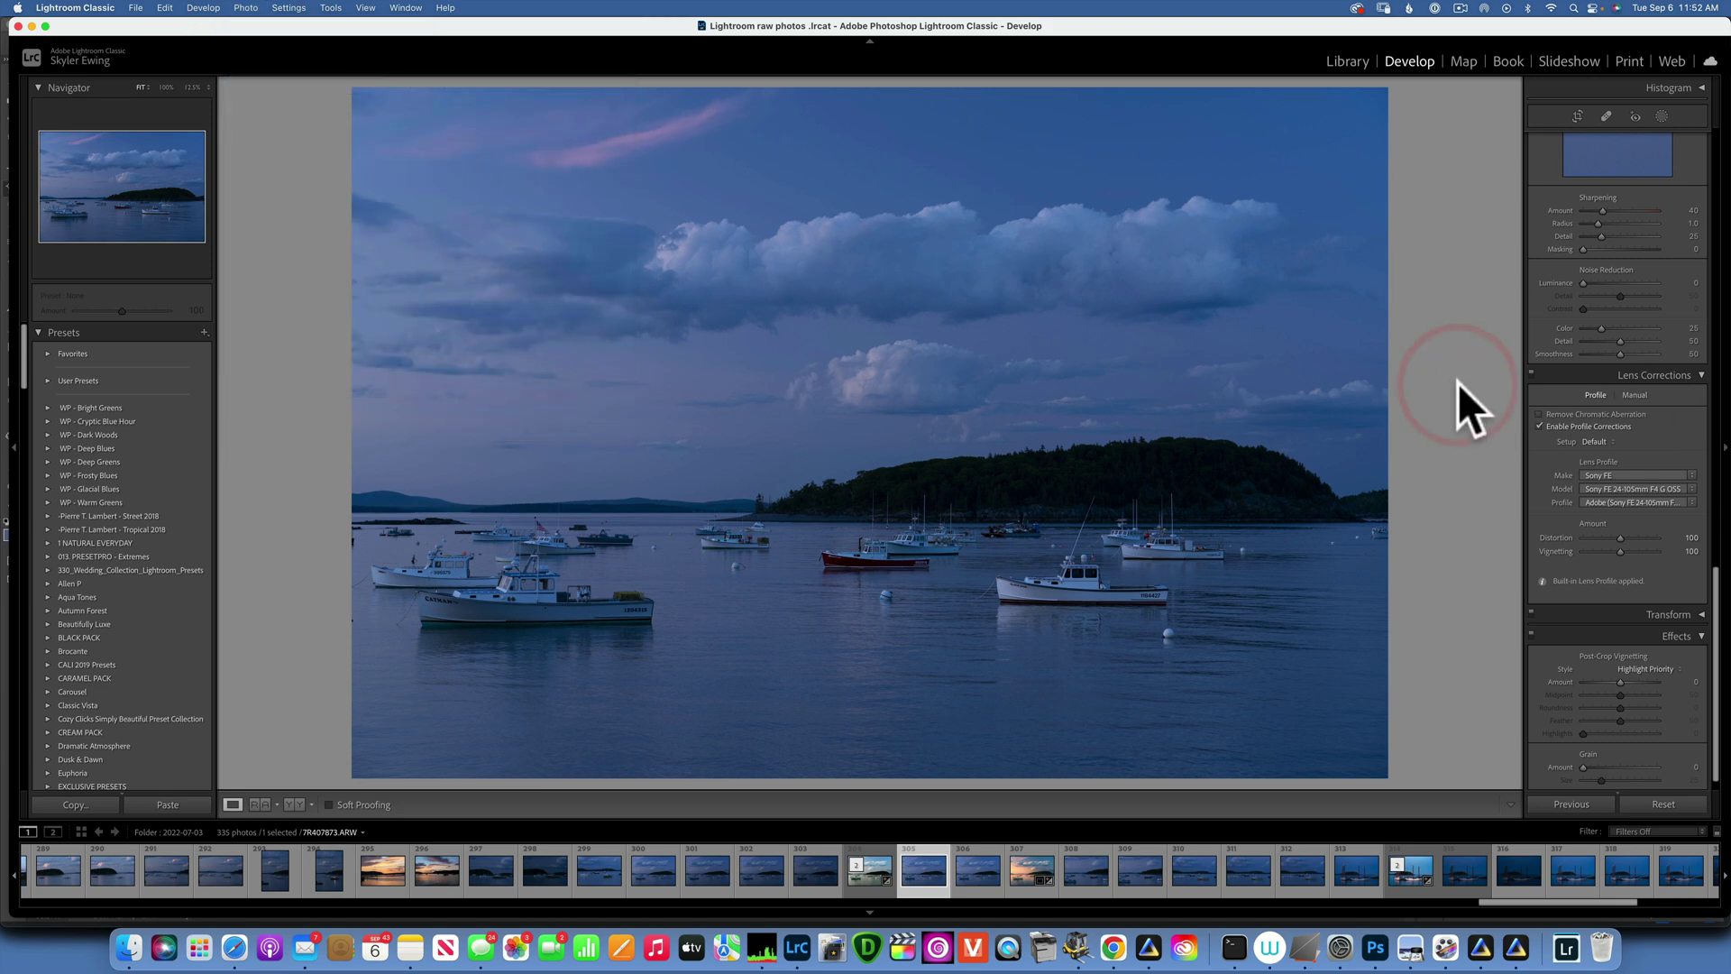
pyautogui.press('super+e')
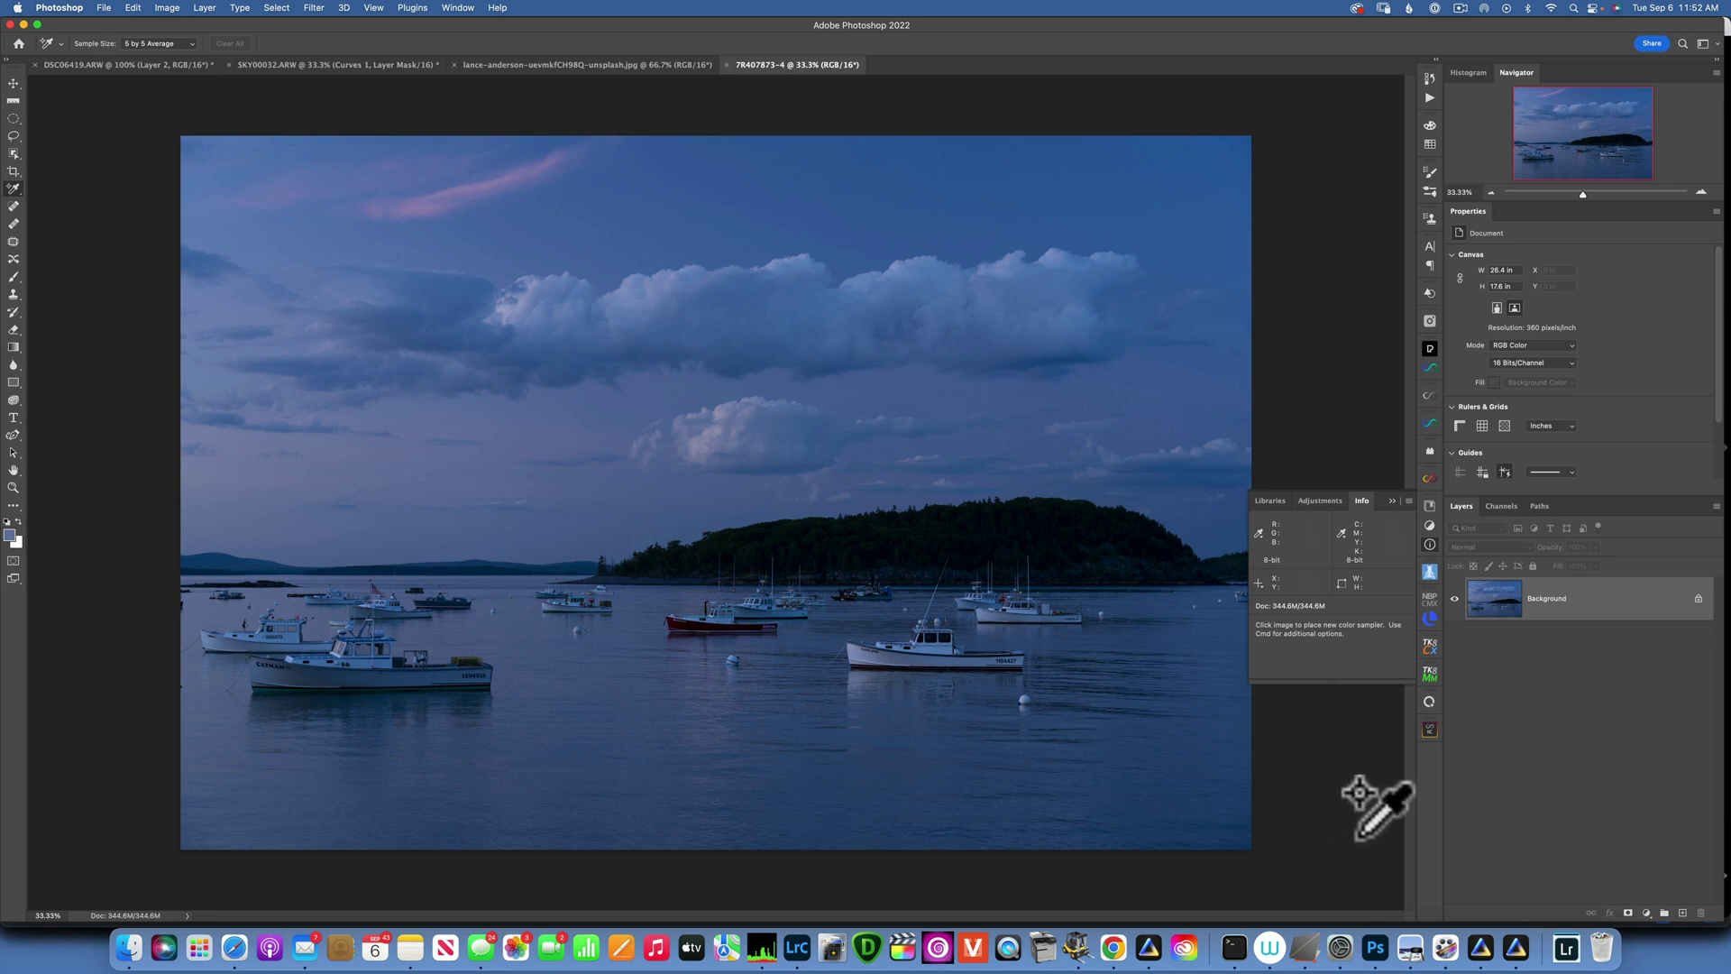
# Duplicate the Background layer and set the copy's blending mode to Difference.
pyautogui.click(1598, 604)
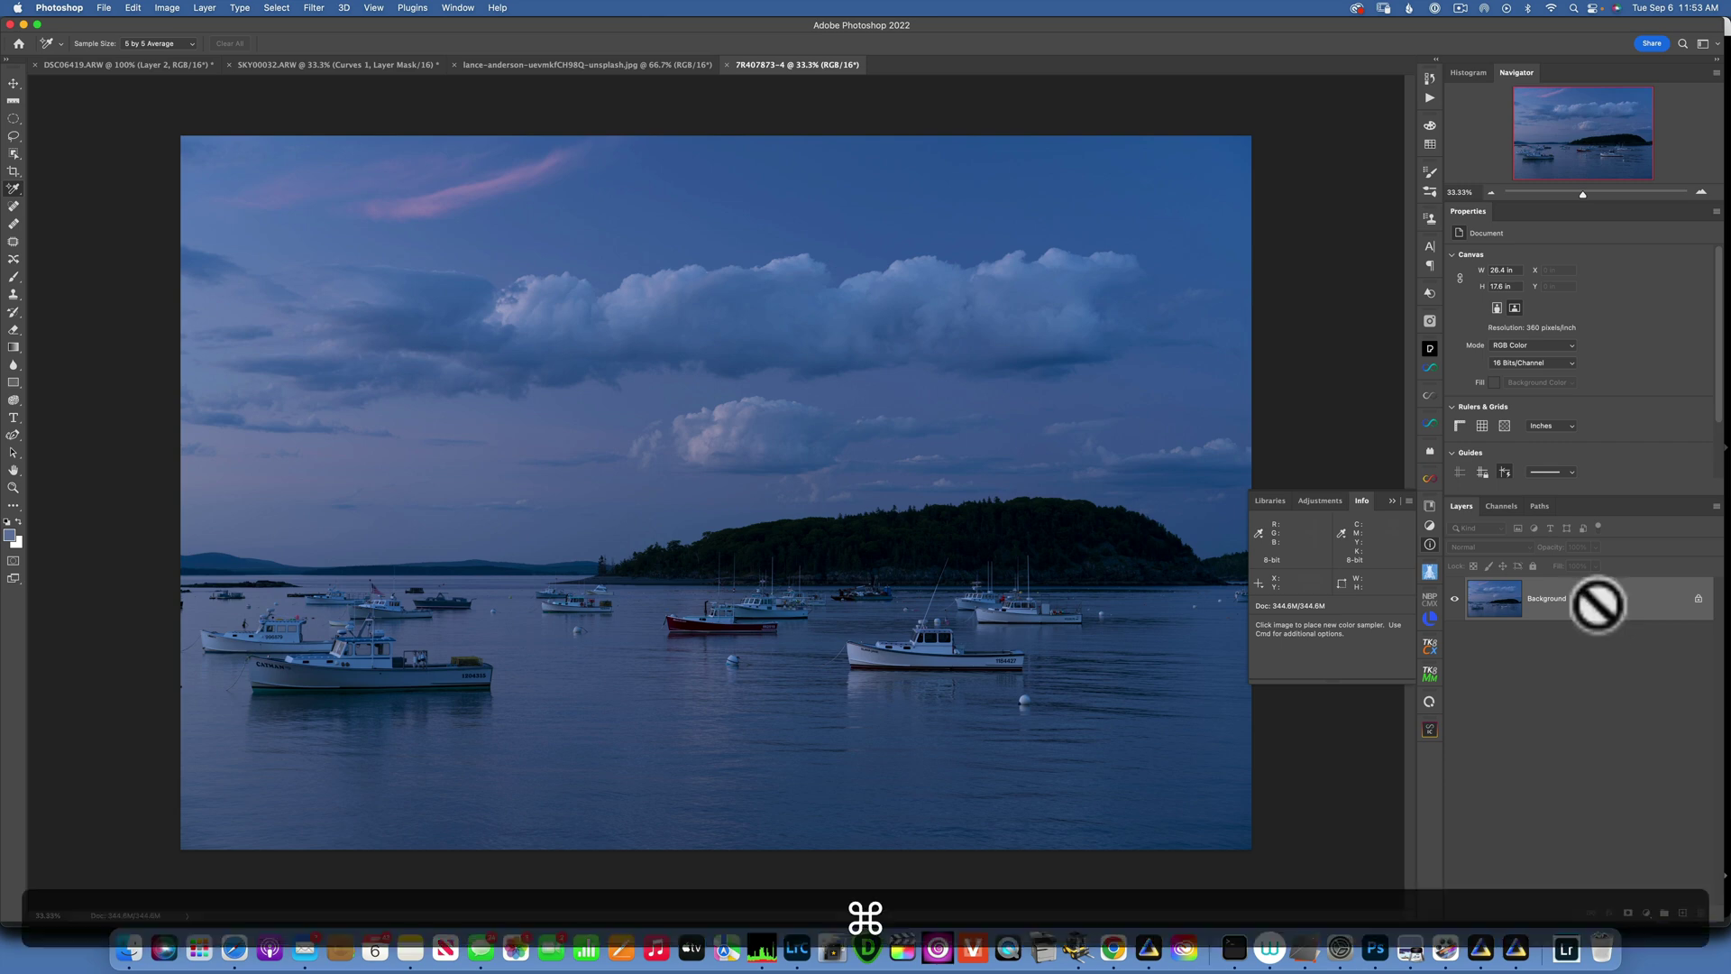
pyautogui.press('super+j')
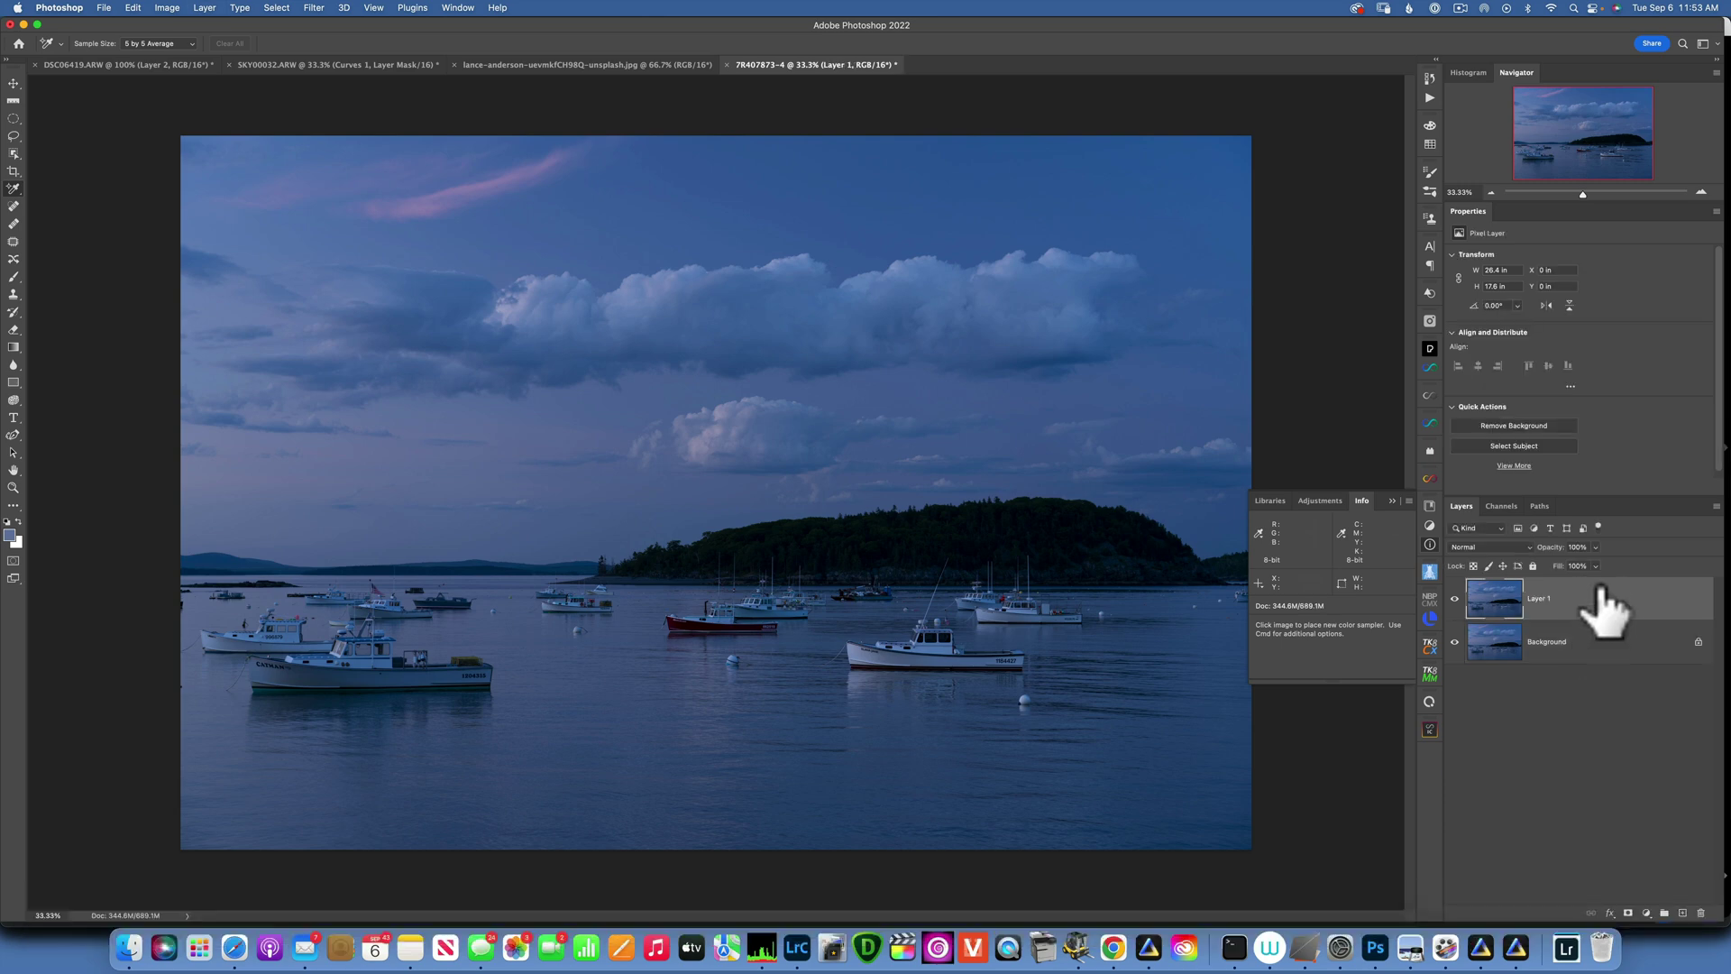
pyautogui.click(1494, 544)
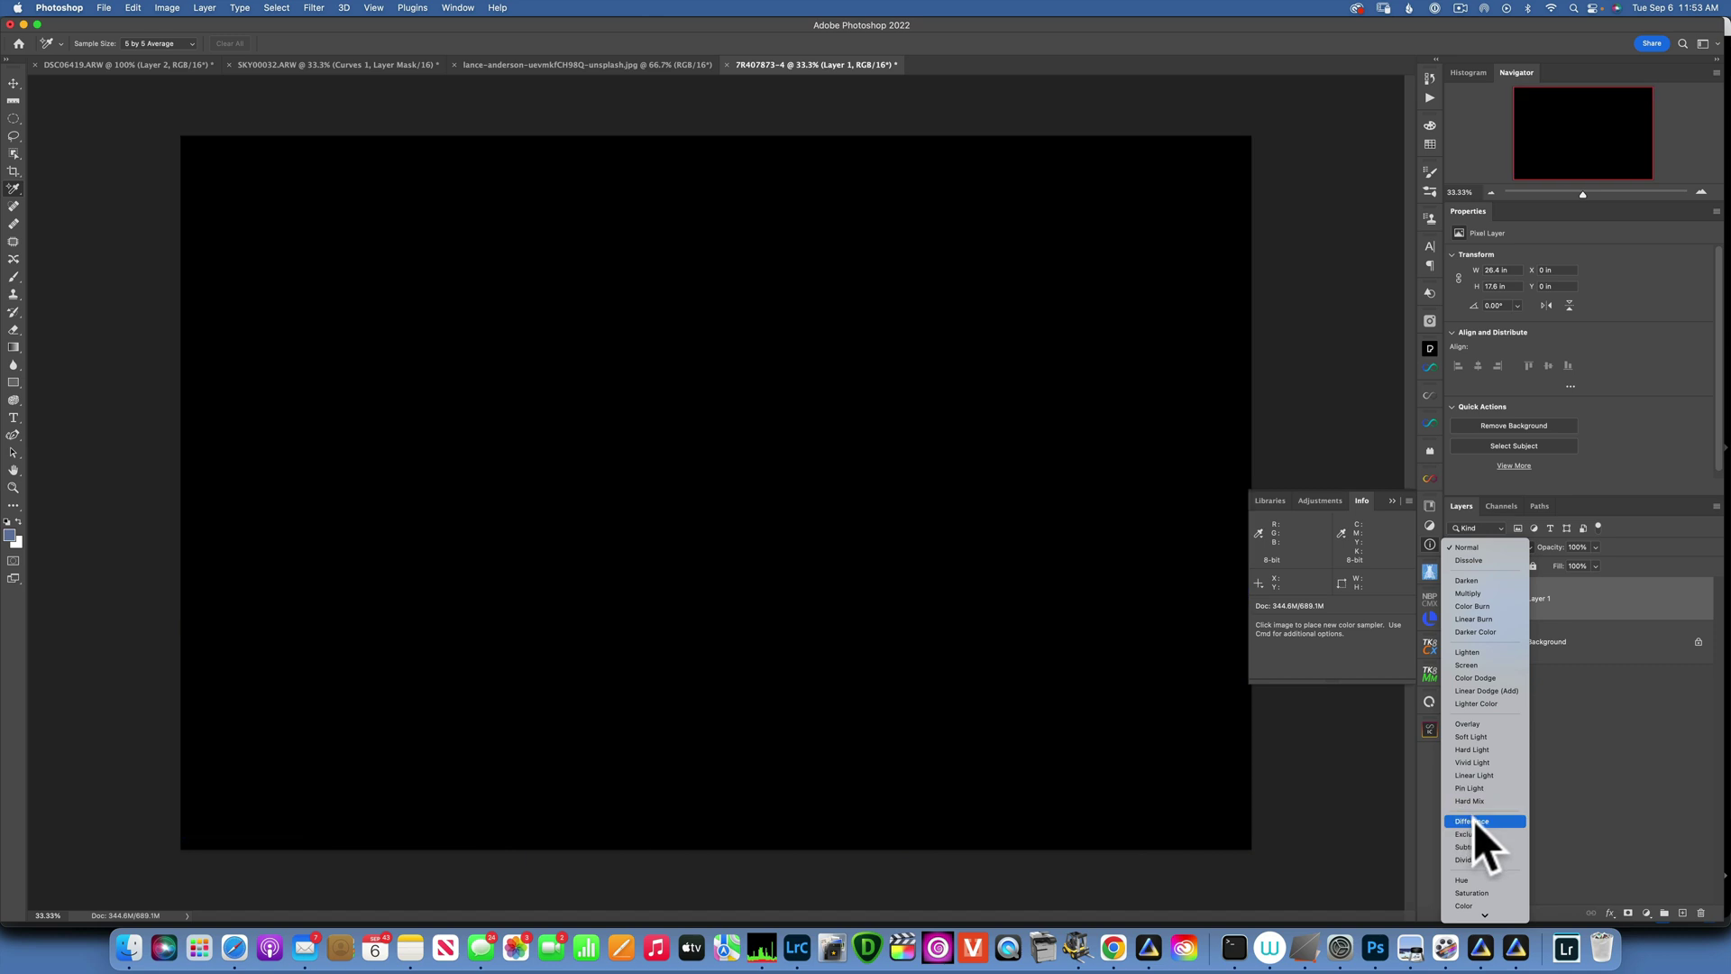
pyautogui.click(1472, 820)
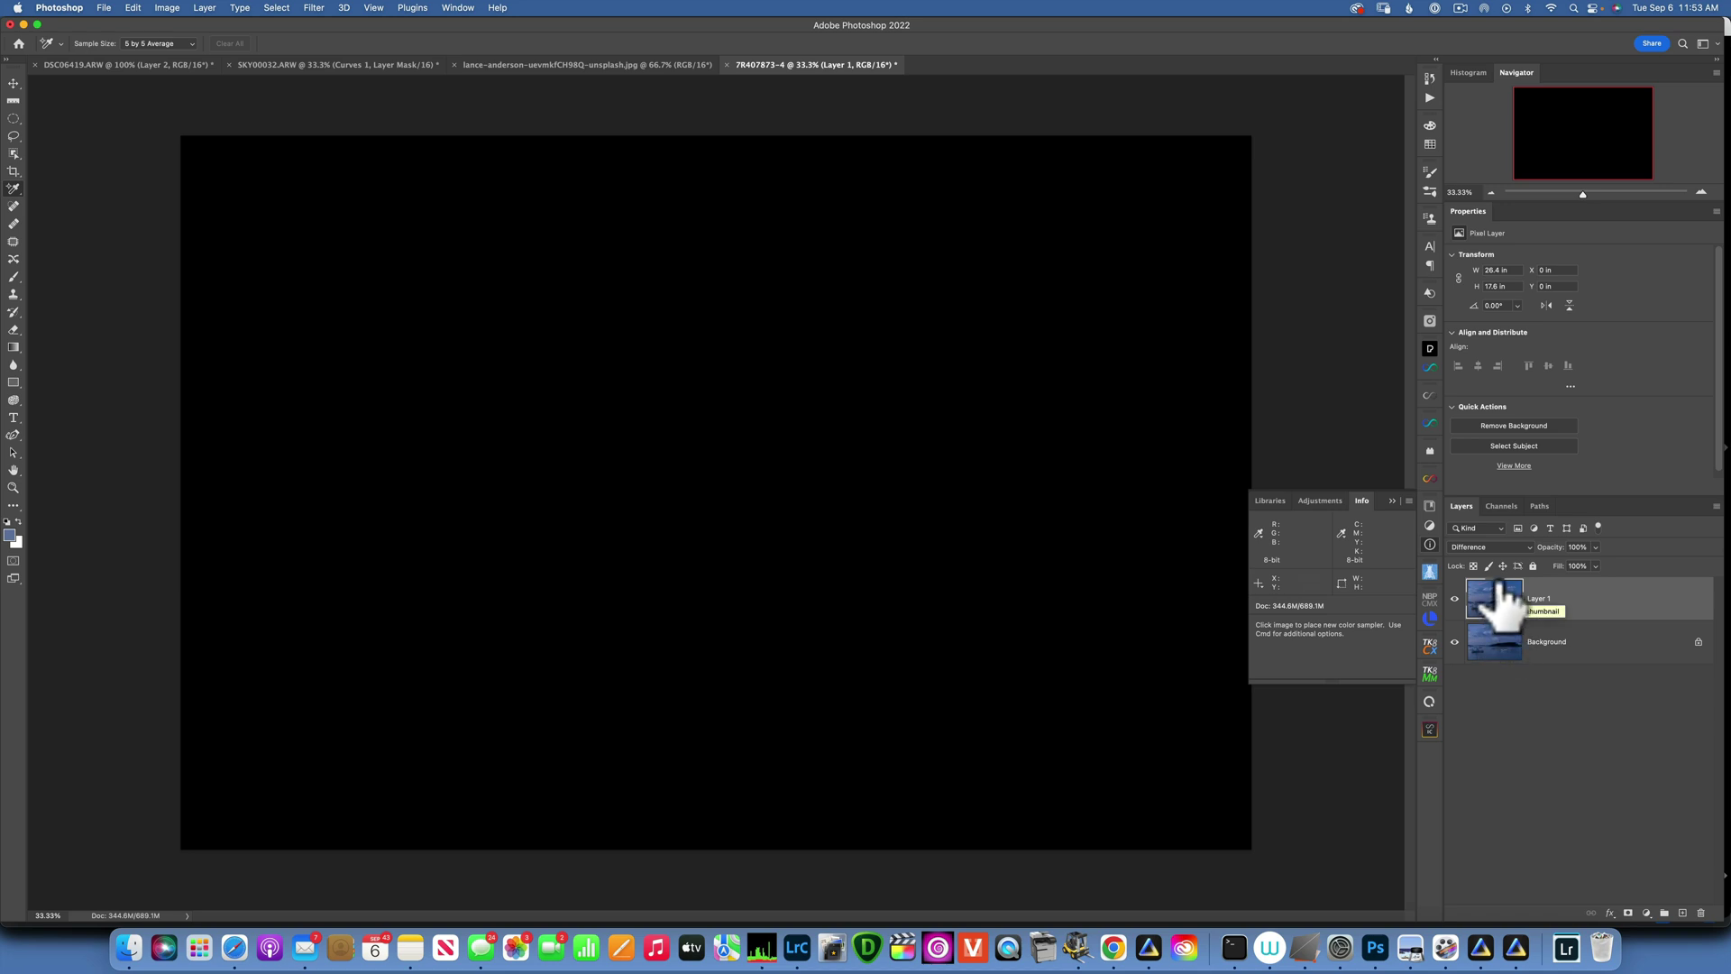
# Nudge the duplicate layer a few pixels left with the Move tool, and bring it back into alignment with the Background.
pyautogui.click(14, 83)
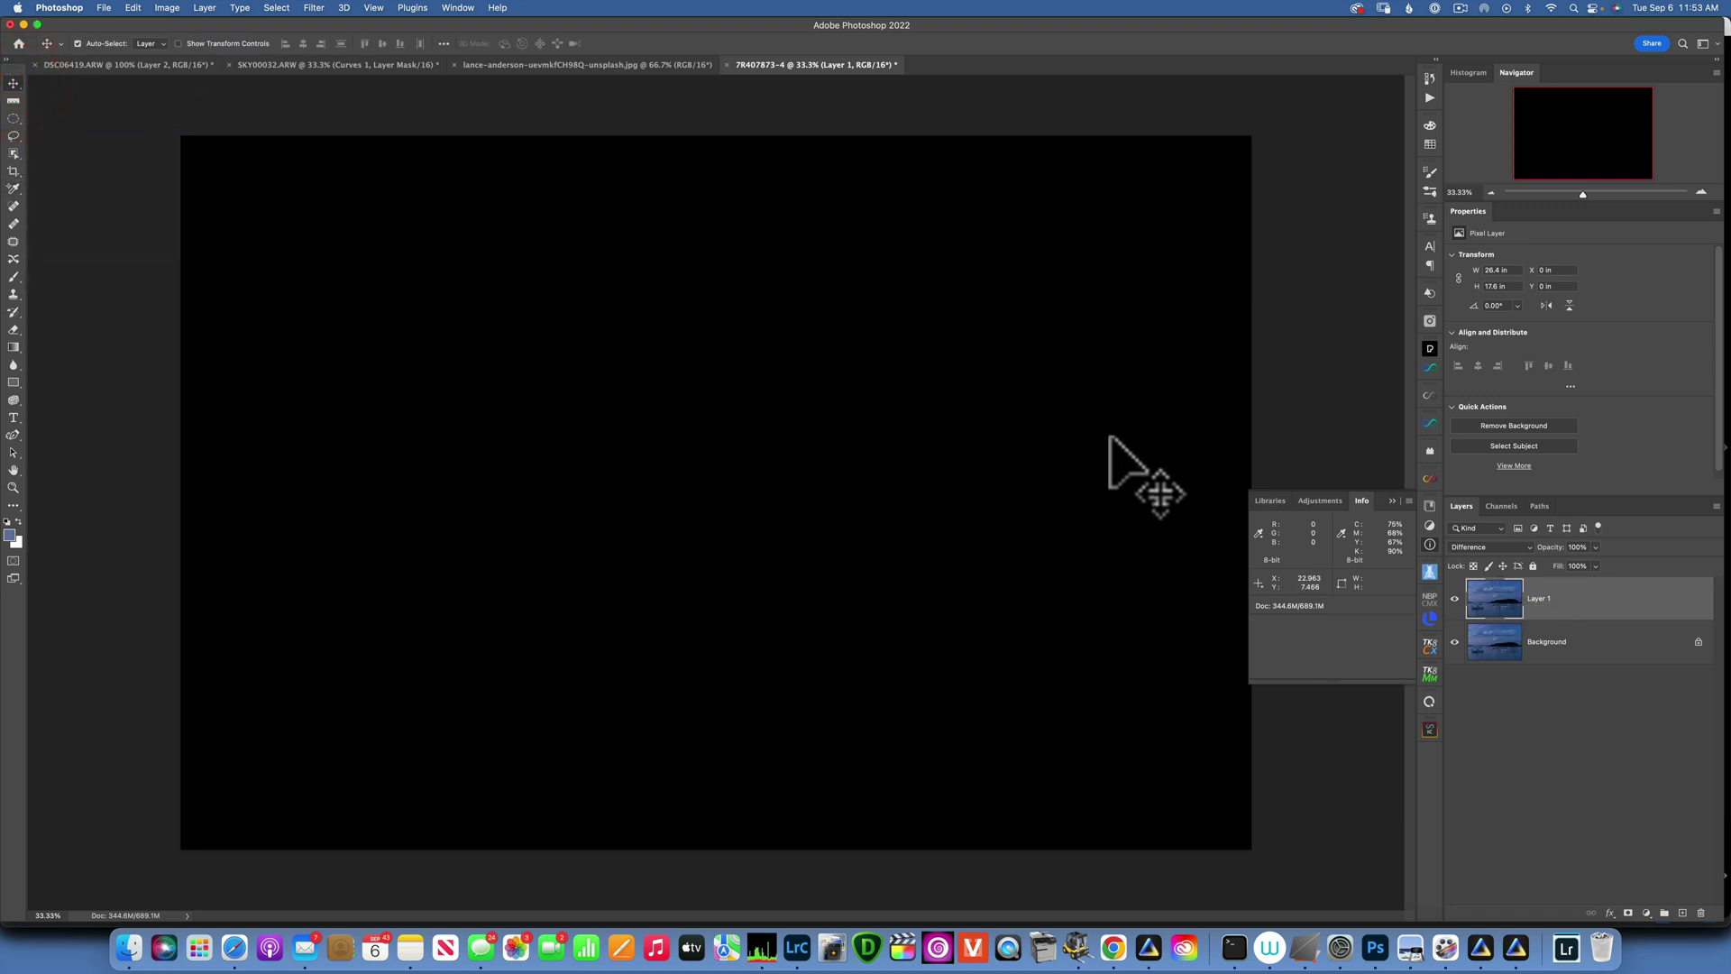
pyautogui.press('Left')
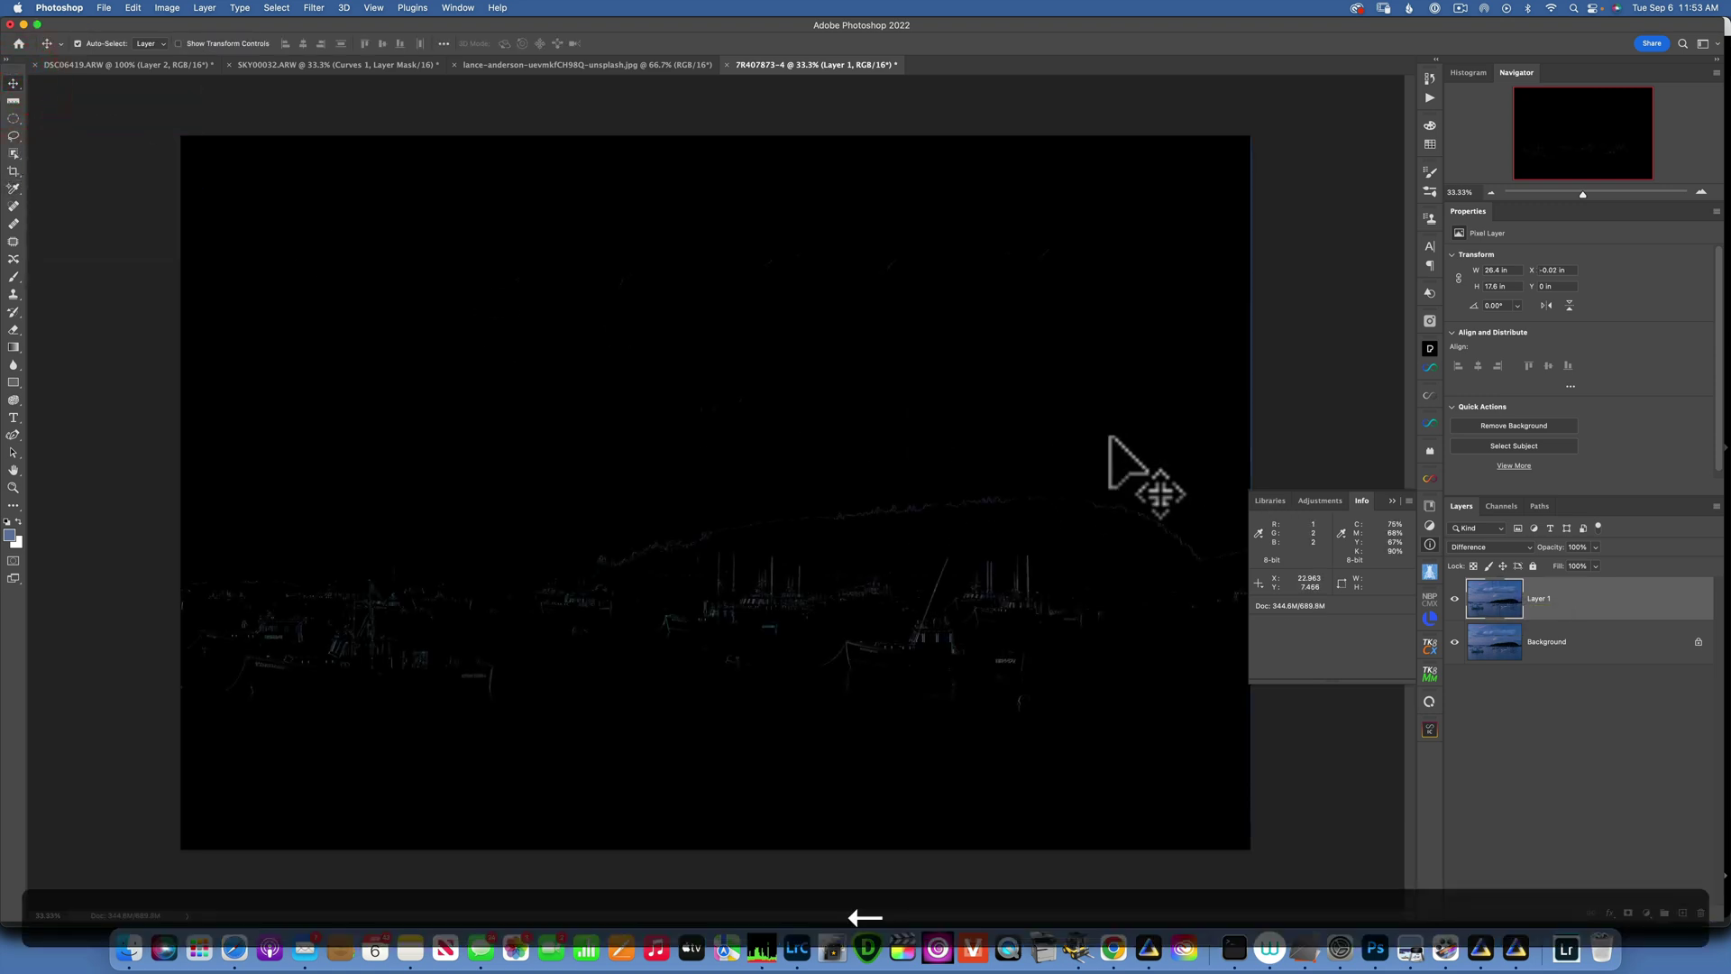
pyautogui.press('Left')
pyautogui.press('Left')
pyautogui.press('Left')
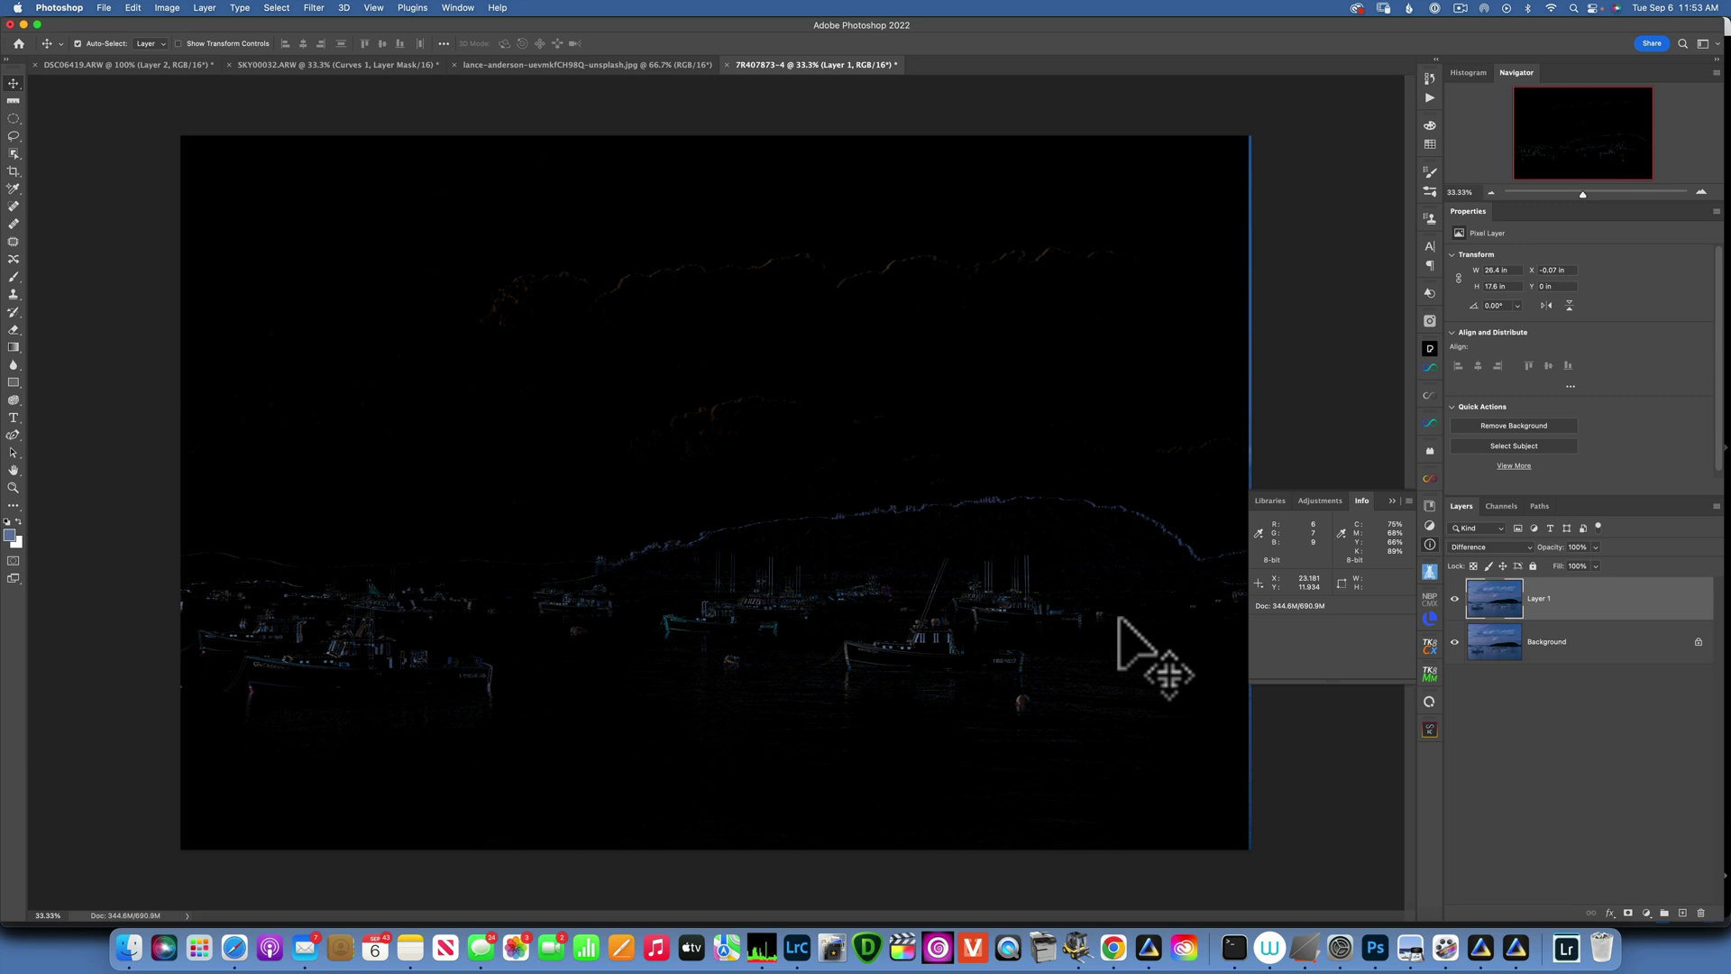
pyautogui.press('Right')
pyautogui.press('Right')
pyautogui.press('Right')
pyautogui.press('Right')
pyautogui.press('Right')
pyautogui.press('Right')
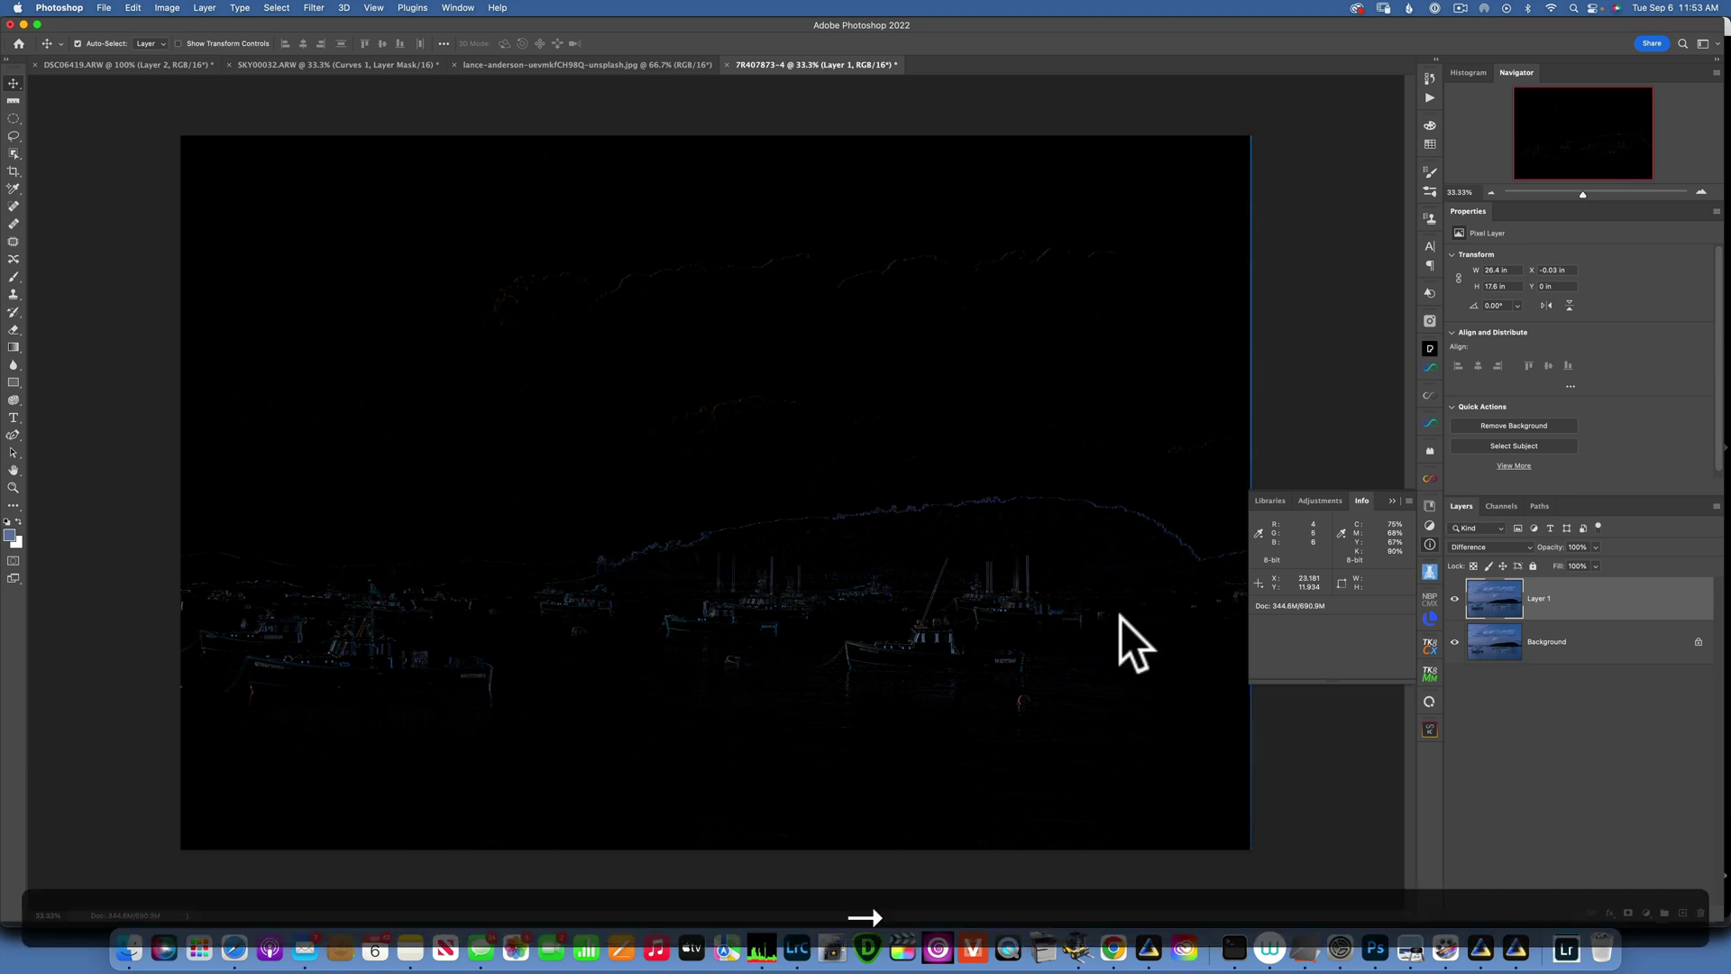
pyautogui.press('Right')
pyautogui.press('Right')
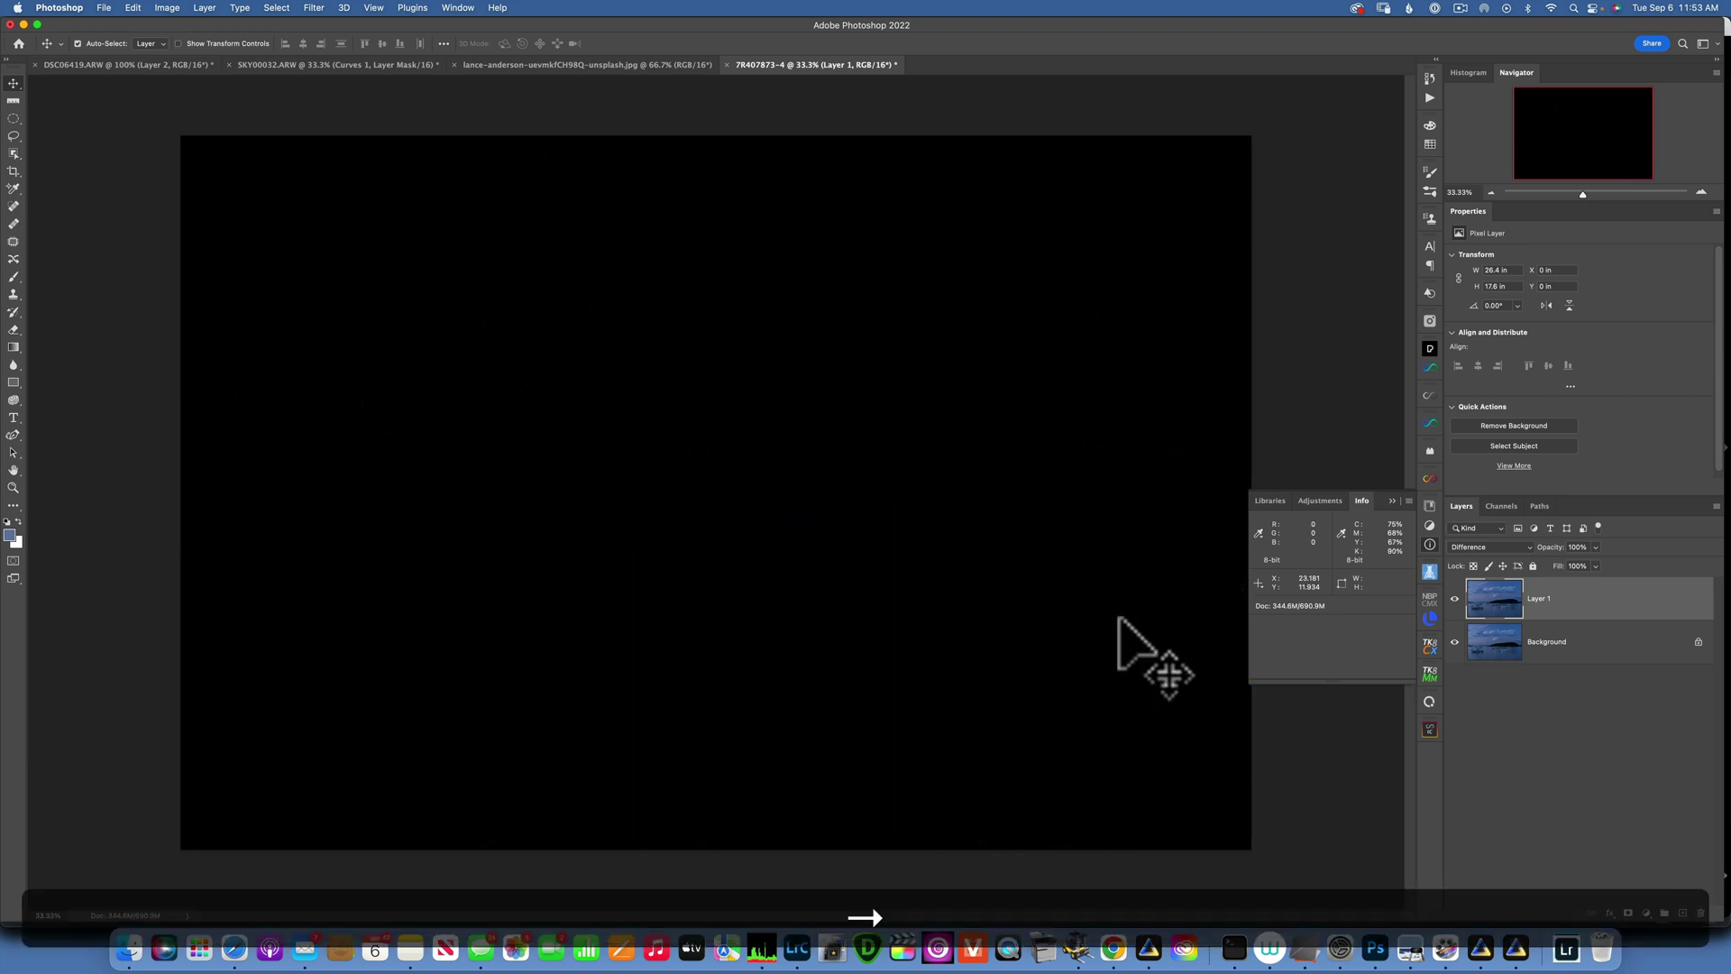
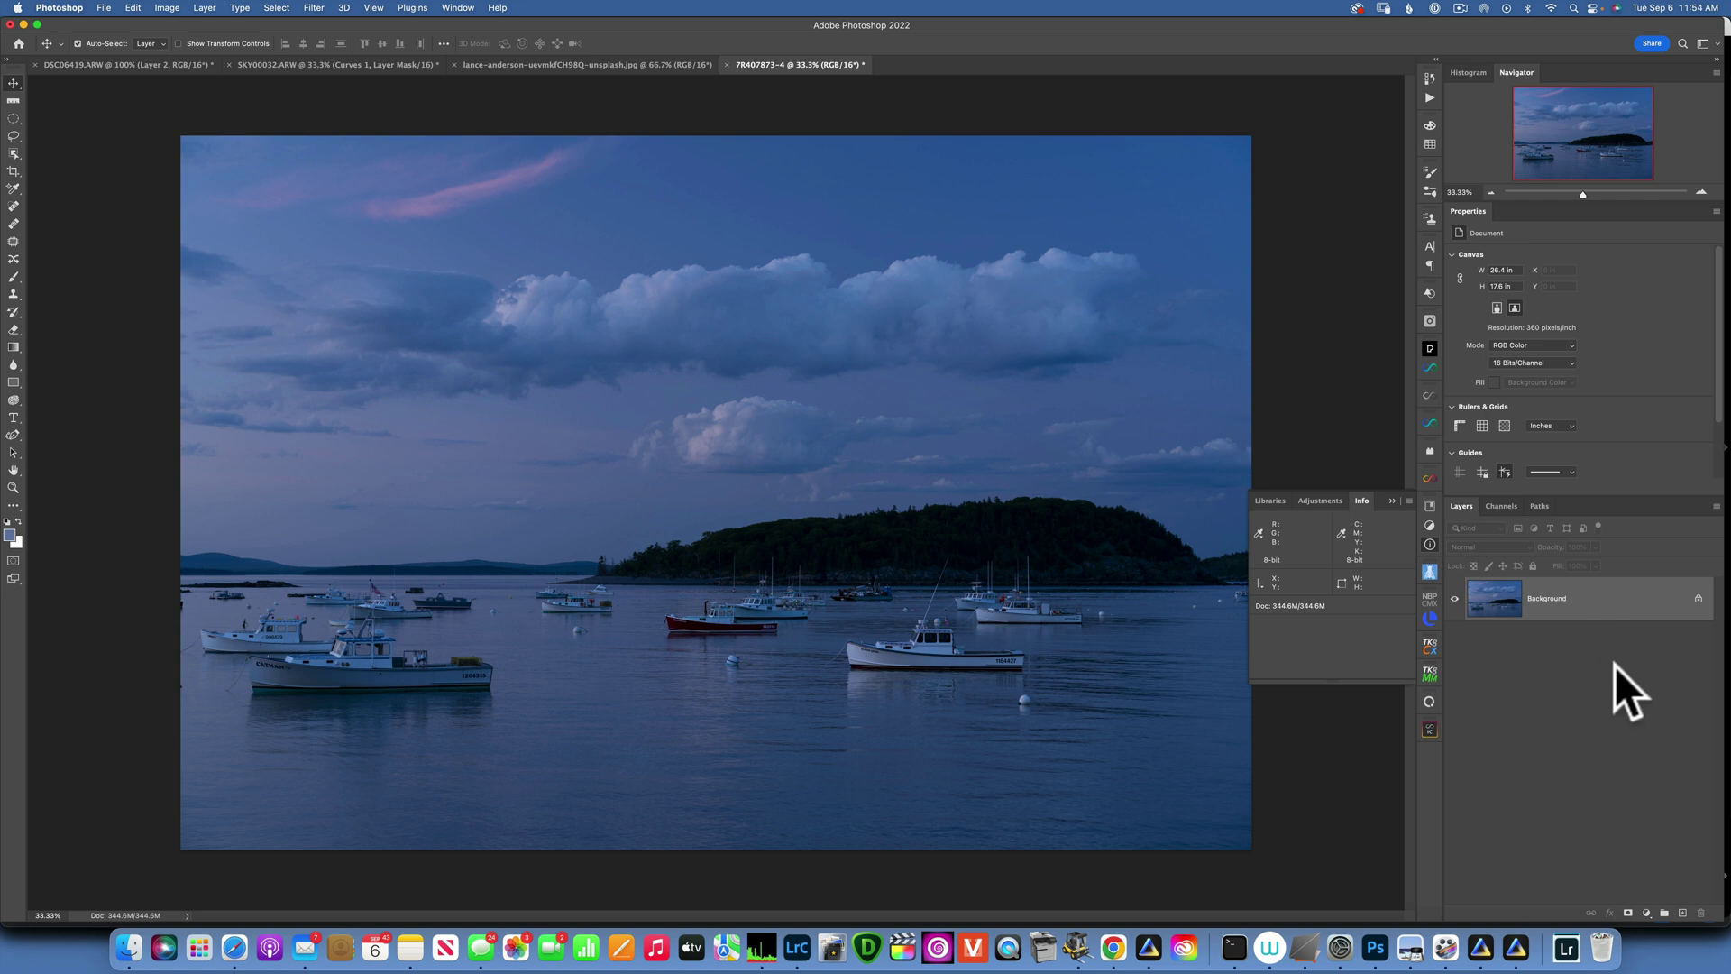
# Collapse the Info panel and add a Threshold adjustment layer above the Background.
pyautogui.click(1391, 501)
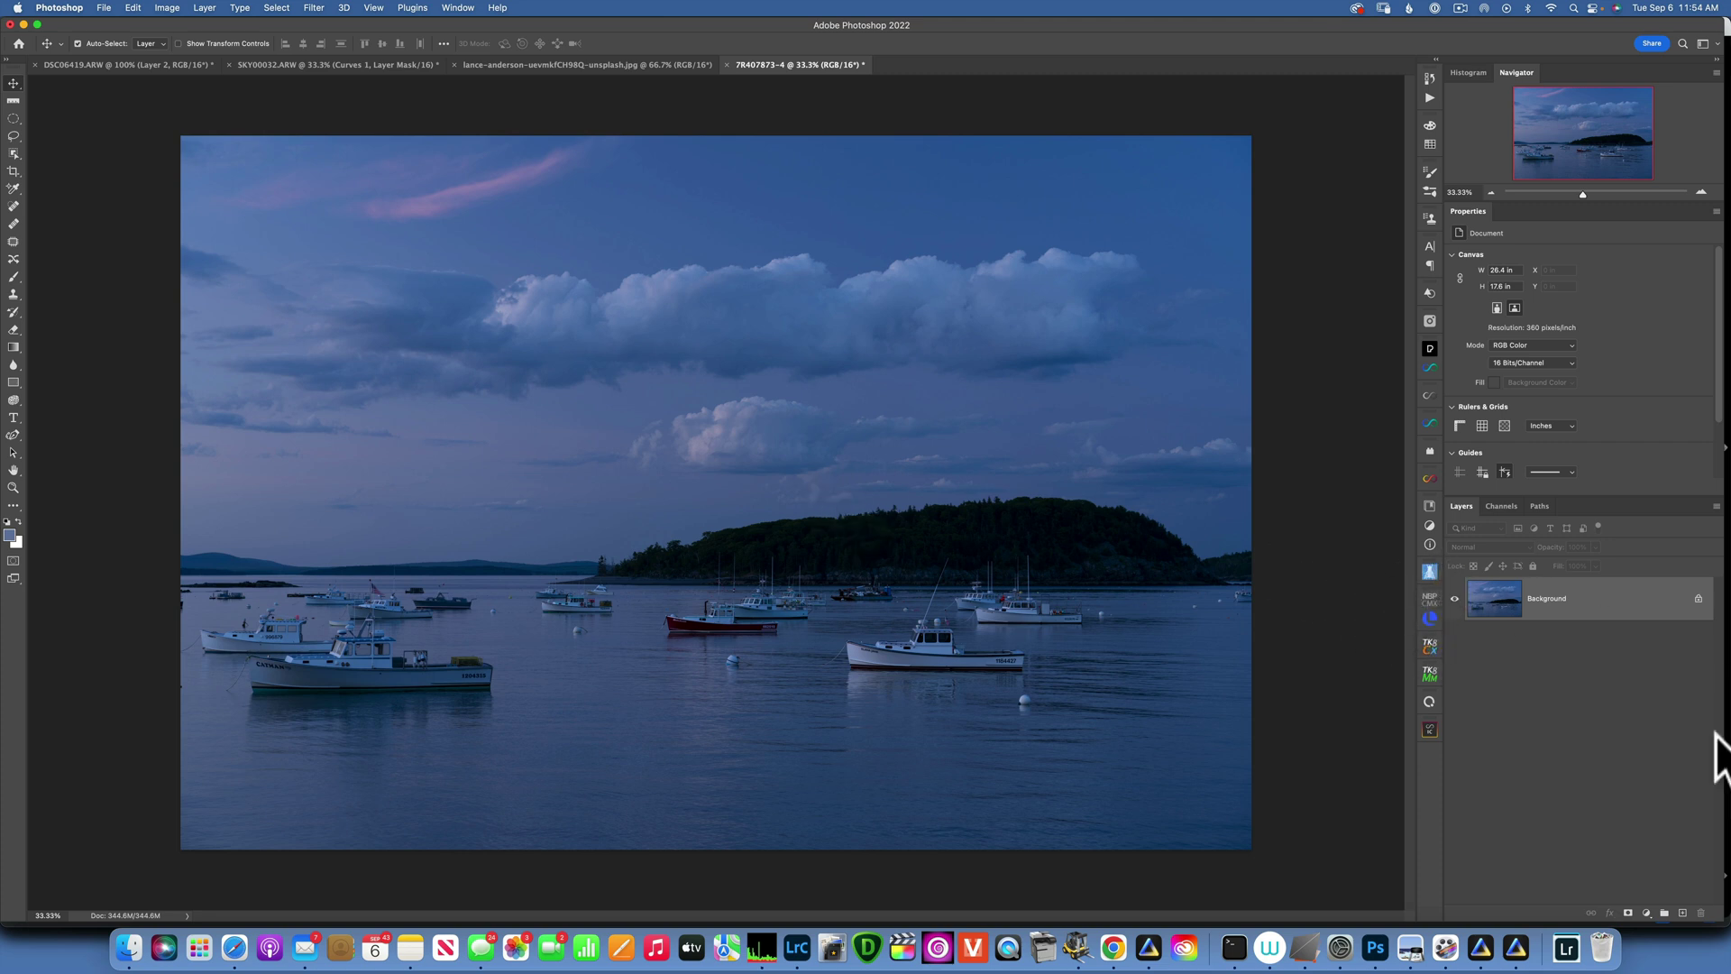
pyautogui.click(1645, 911)
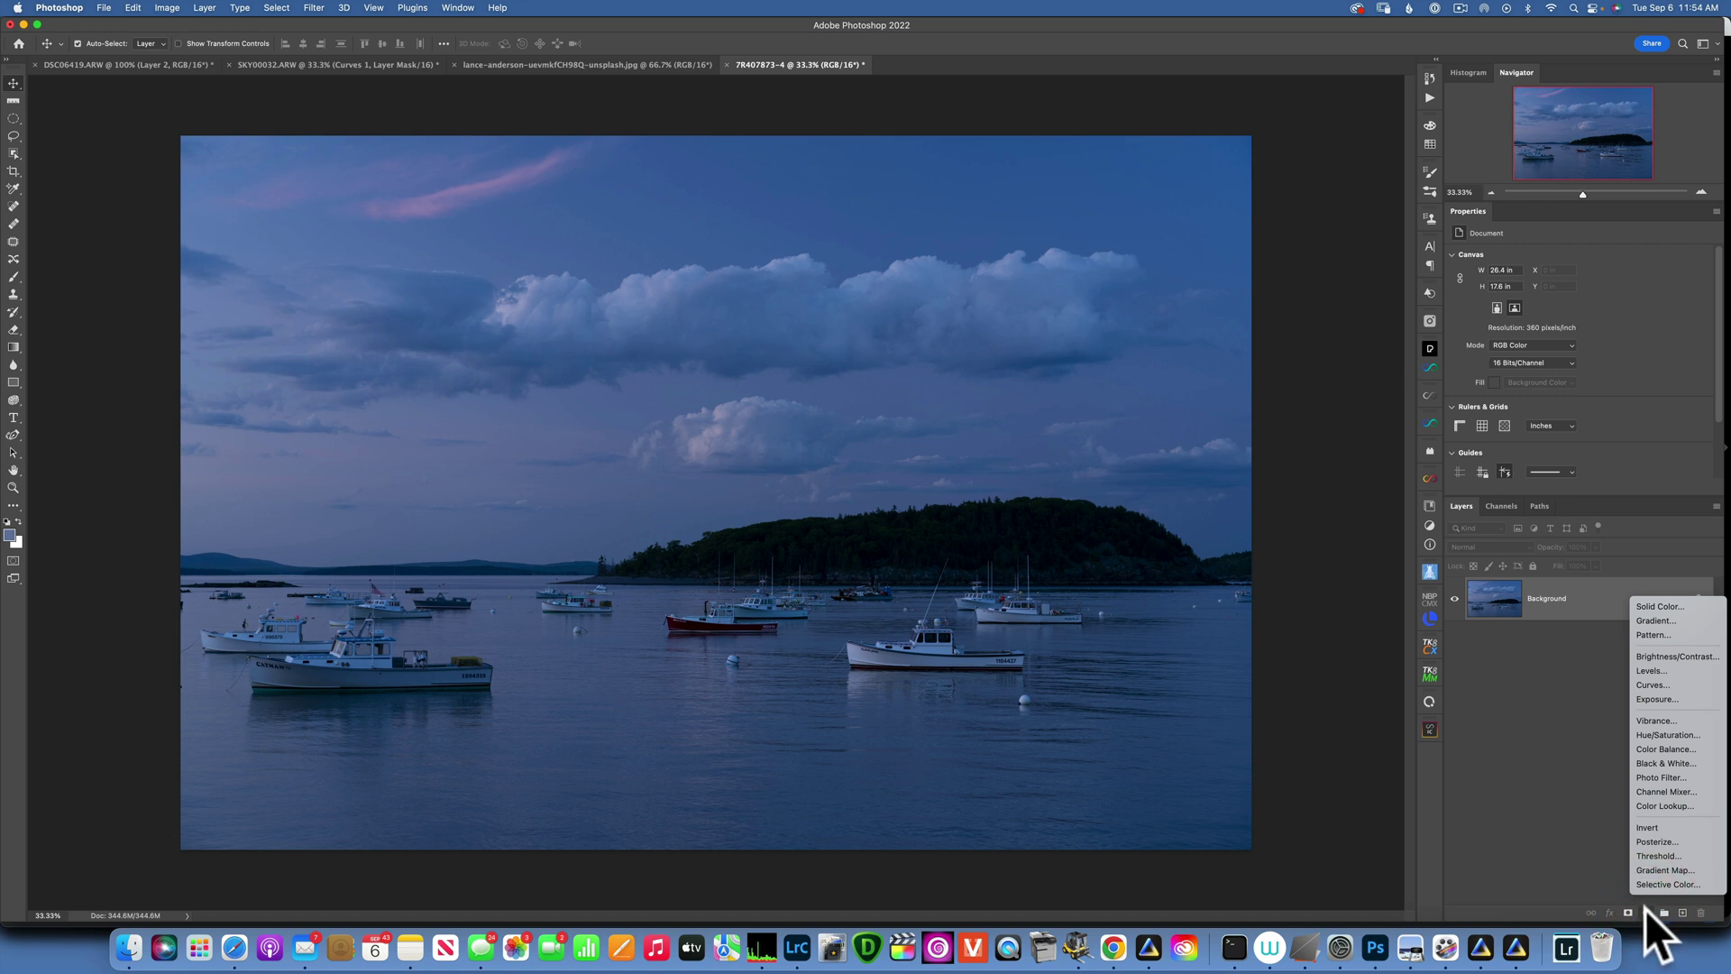
pyautogui.click(1664, 854)
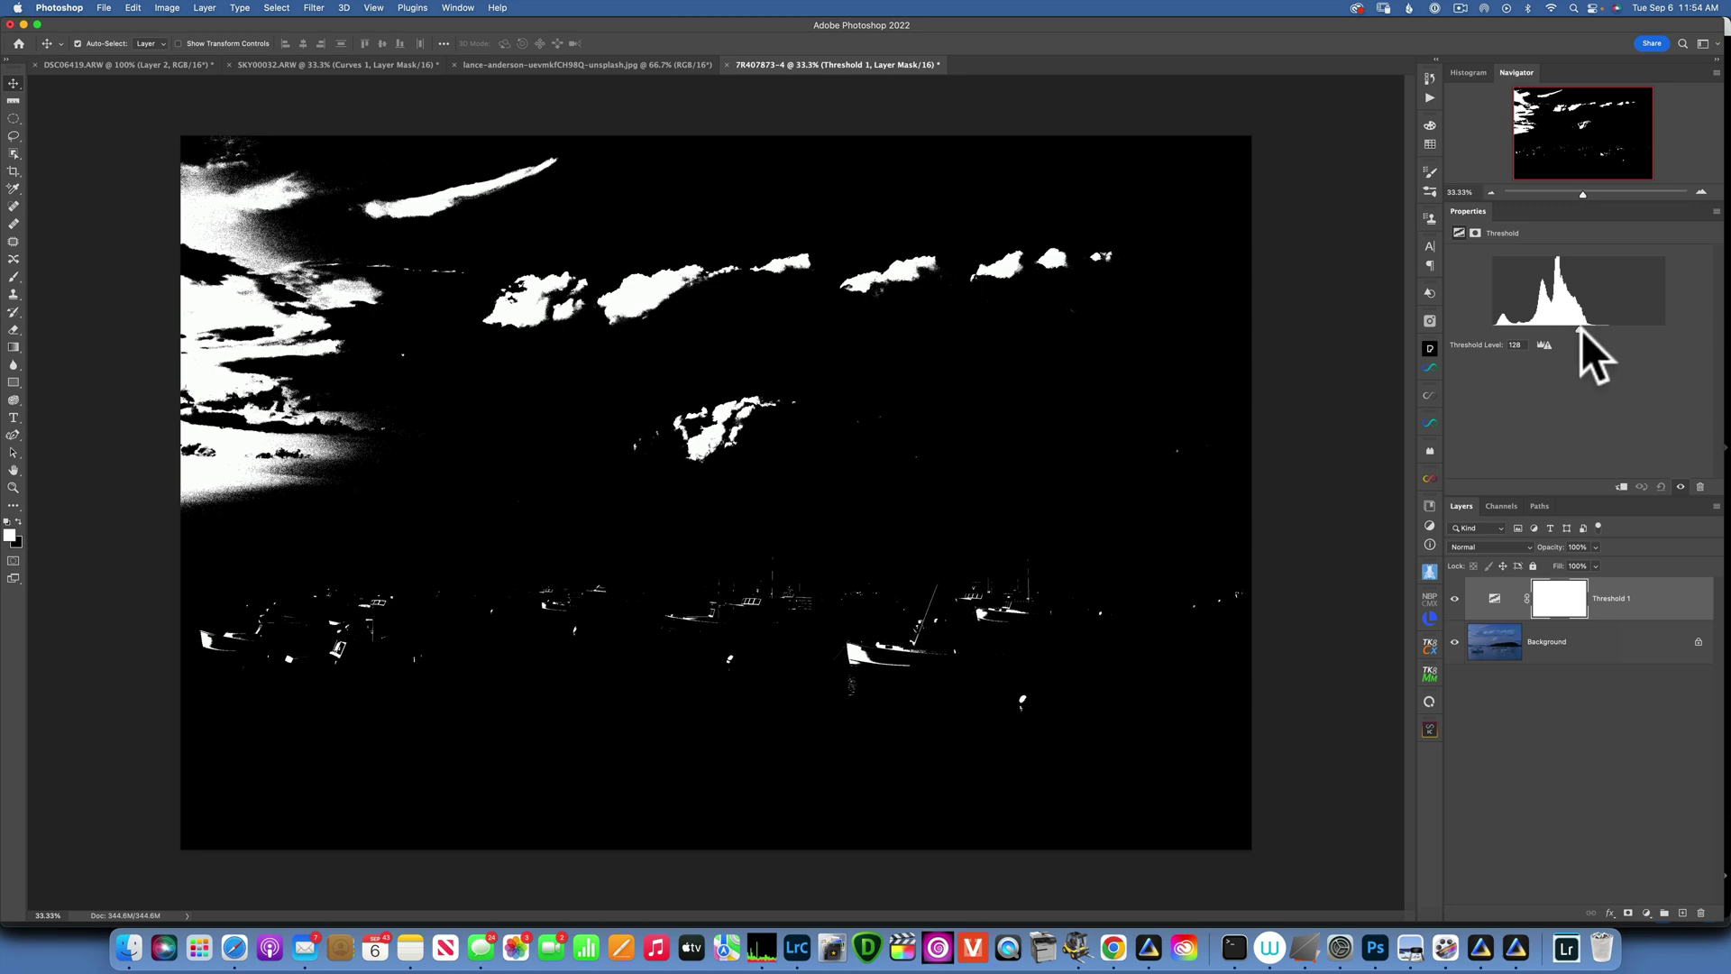
# Preview the darkest and brightest image areas by varying the threshold level up to 150, and return it to 1.
pyautogui.moveTo(1577, 328); pyautogui.dragTo(1462, 326)
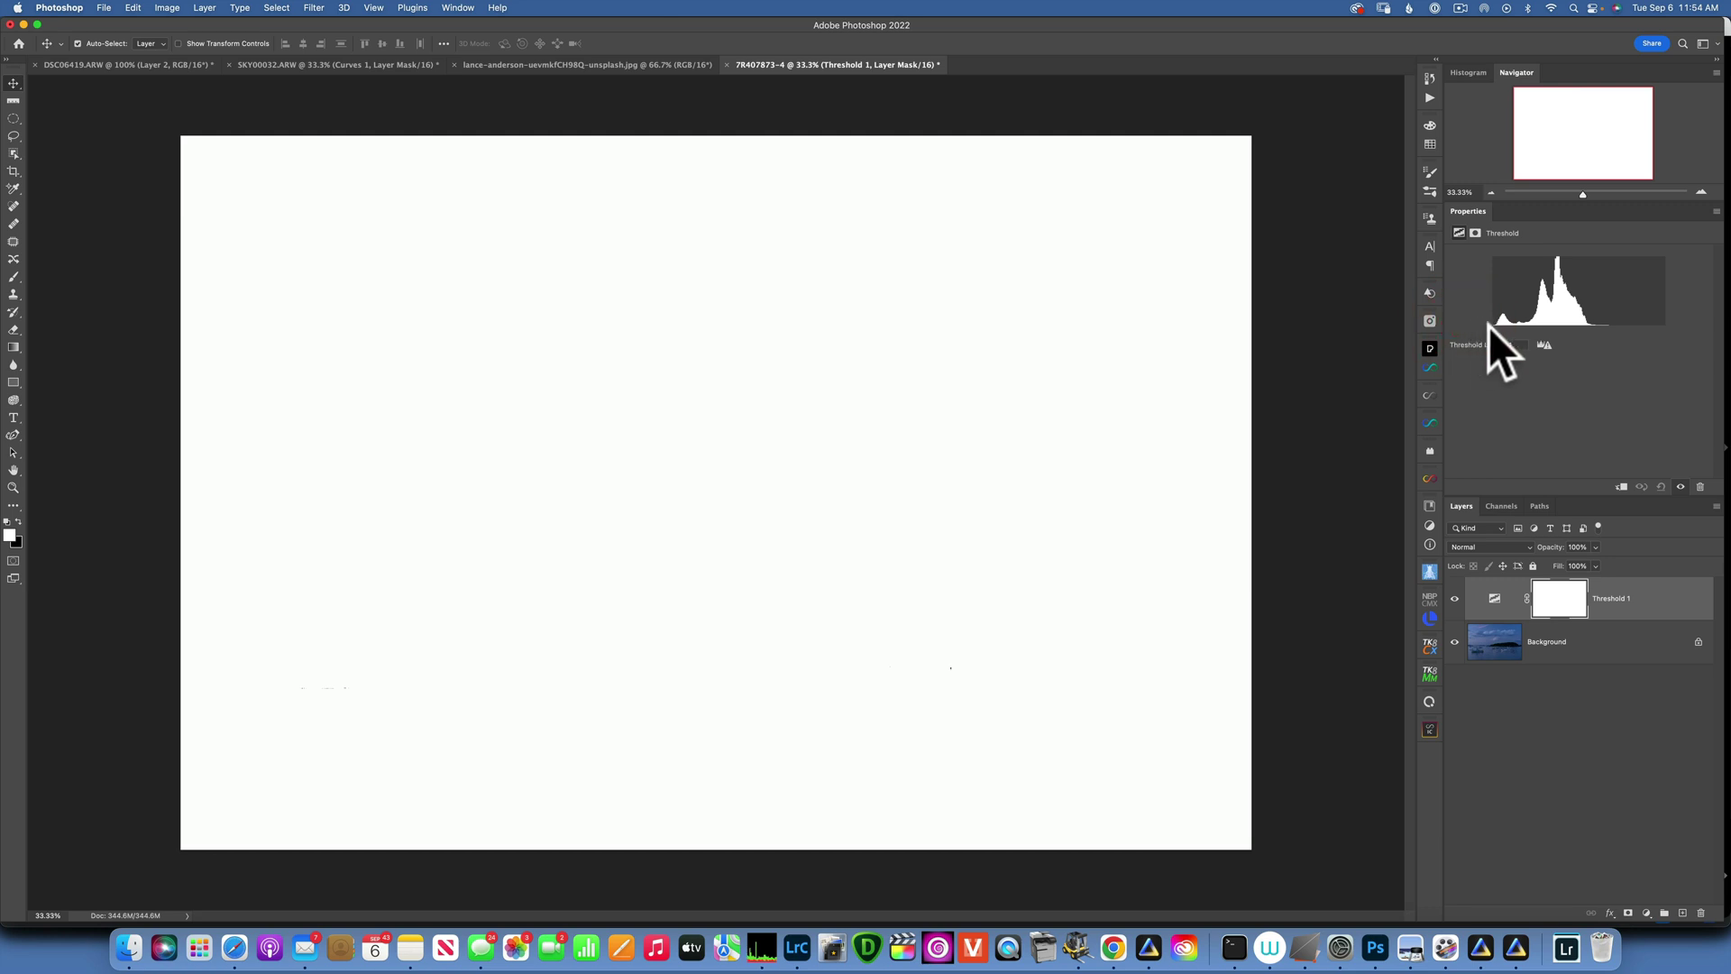
pyautogui.moveTo(1491, 328); pyautogui.dragTo(1502, 327)
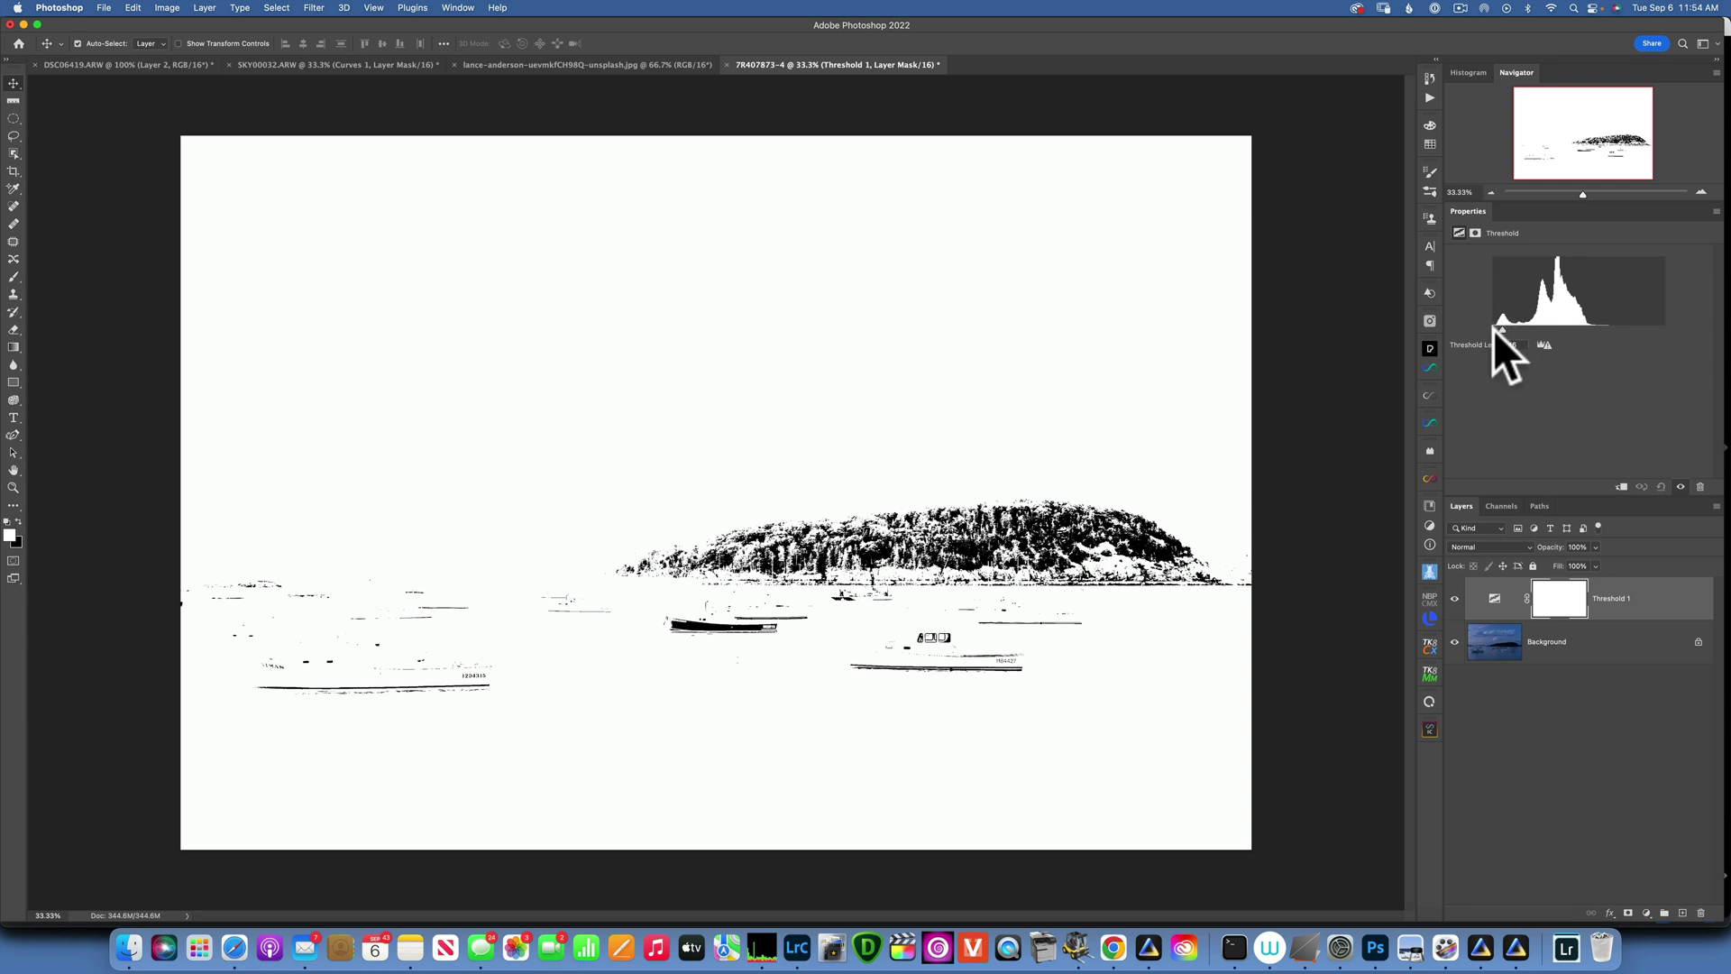
pyautogui.moveTo(1501, 327); pyautogui.dragTo(1594, 332)
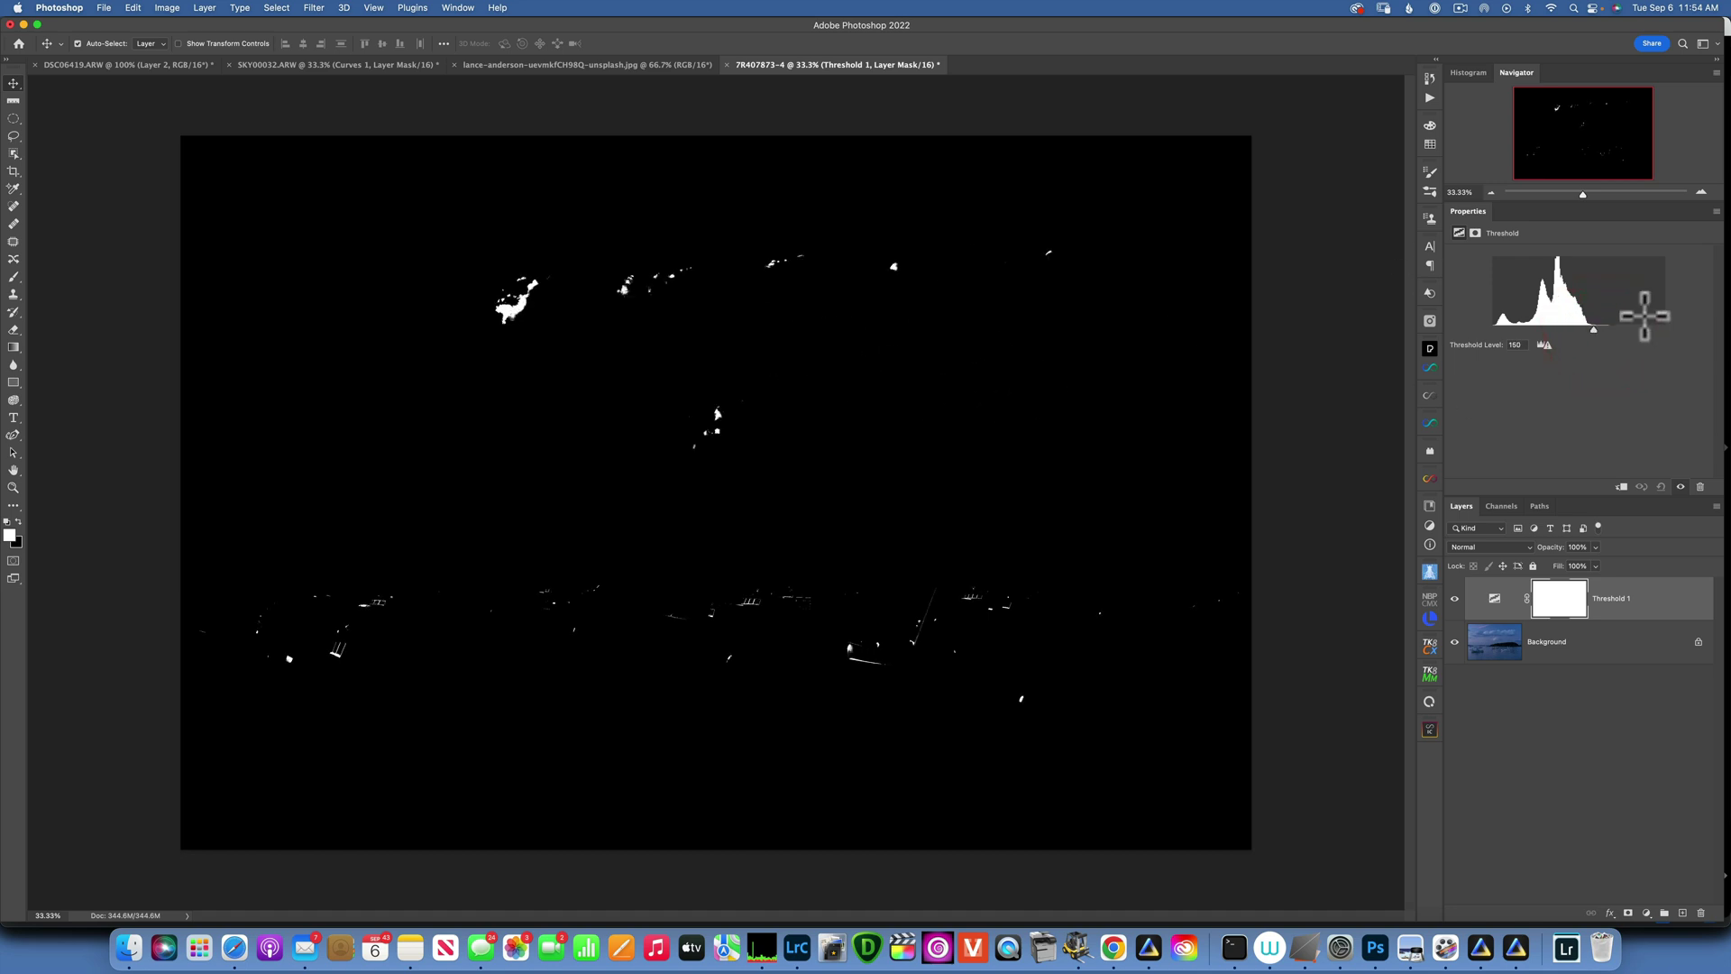
pyautogui.moveTo(1594, 332); pyautogui.dragTo(1421, 326)
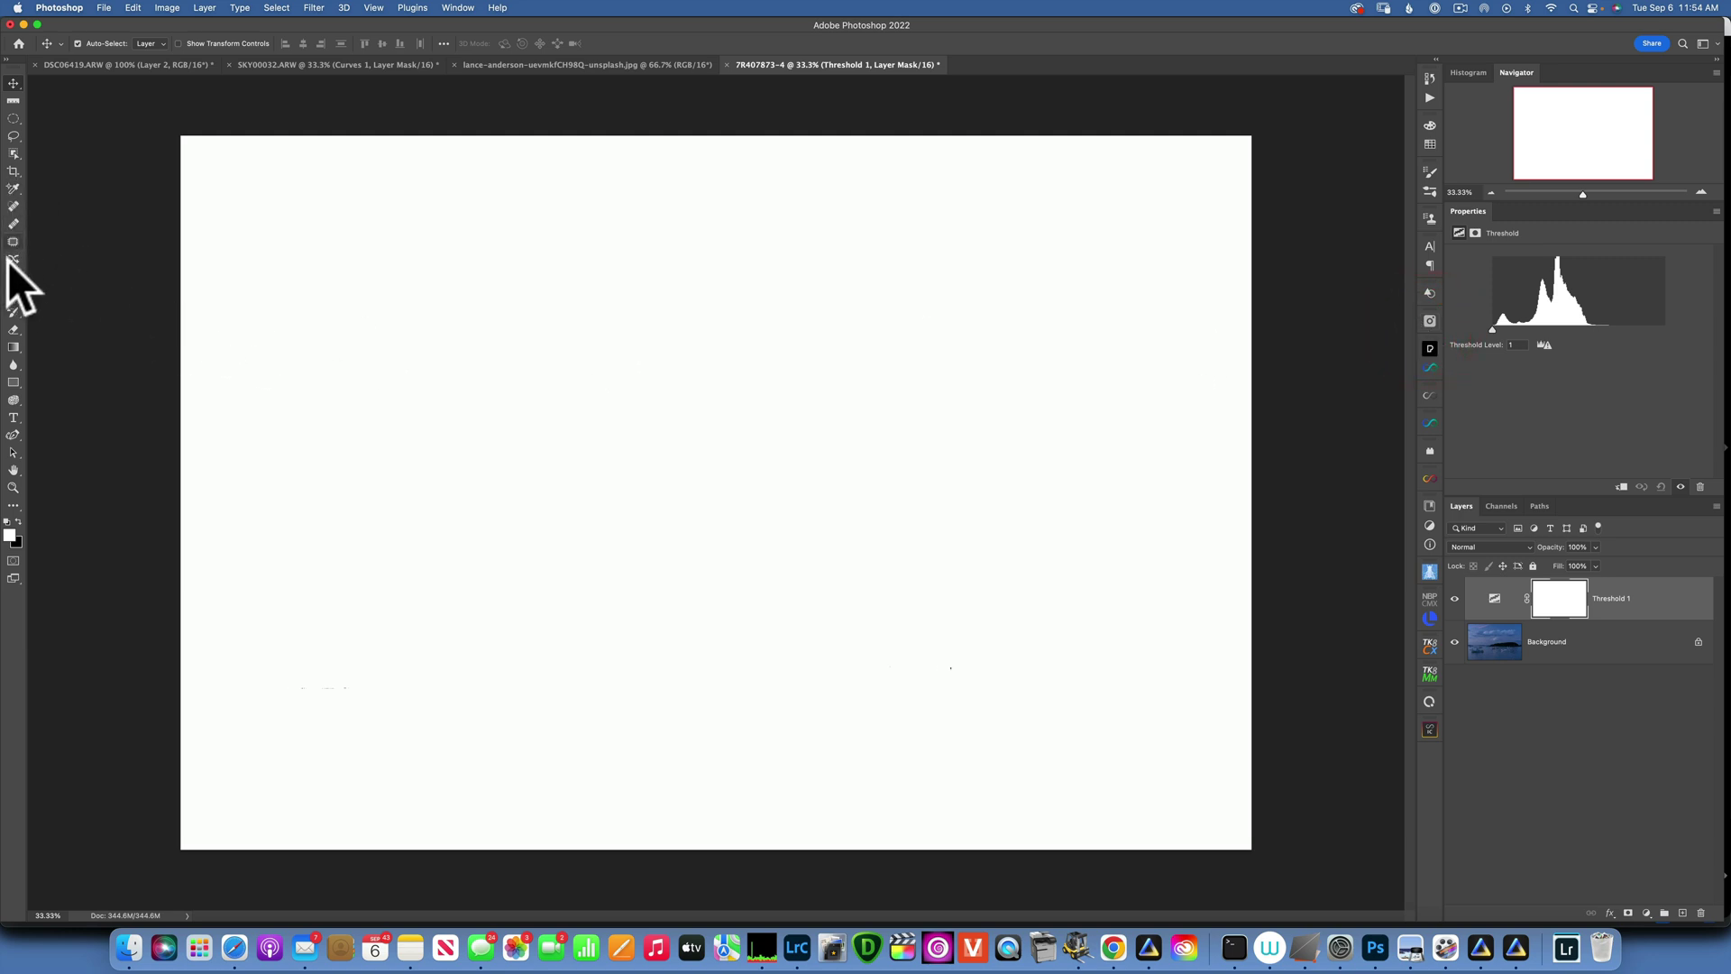
# Set the threshold level to 17 and place a colour sampler on a solid black area of the wooded island.
pyautogui.click(13, 187)
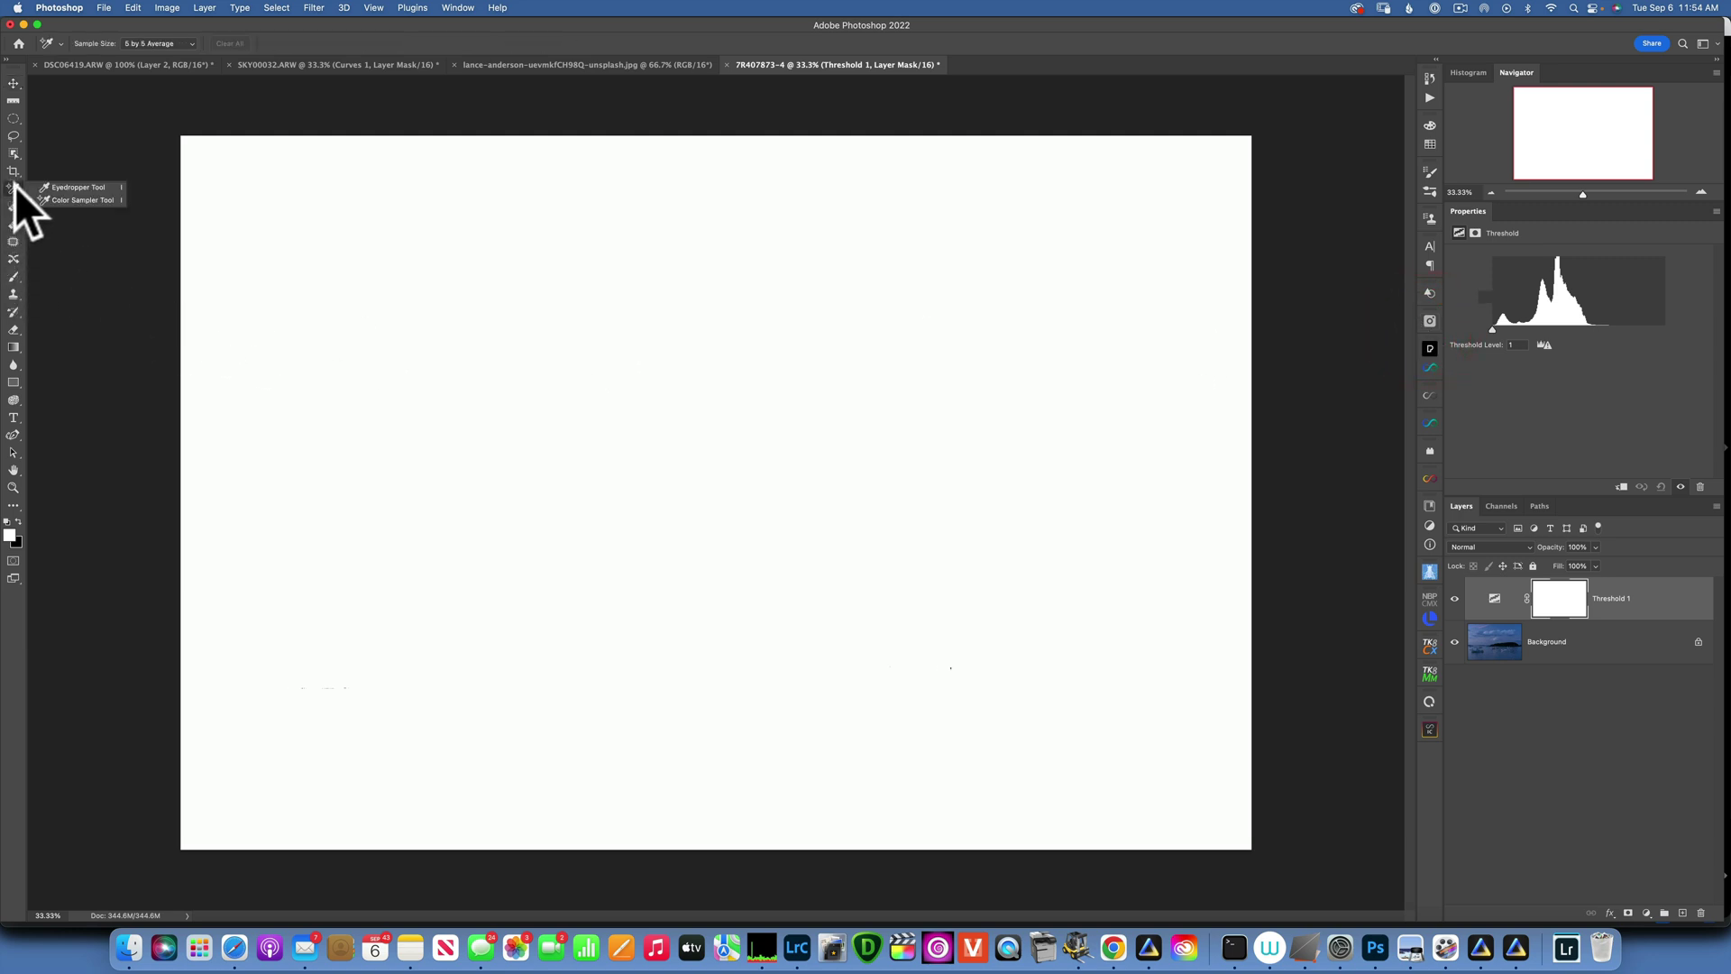
pyautogui.click(85, 198)
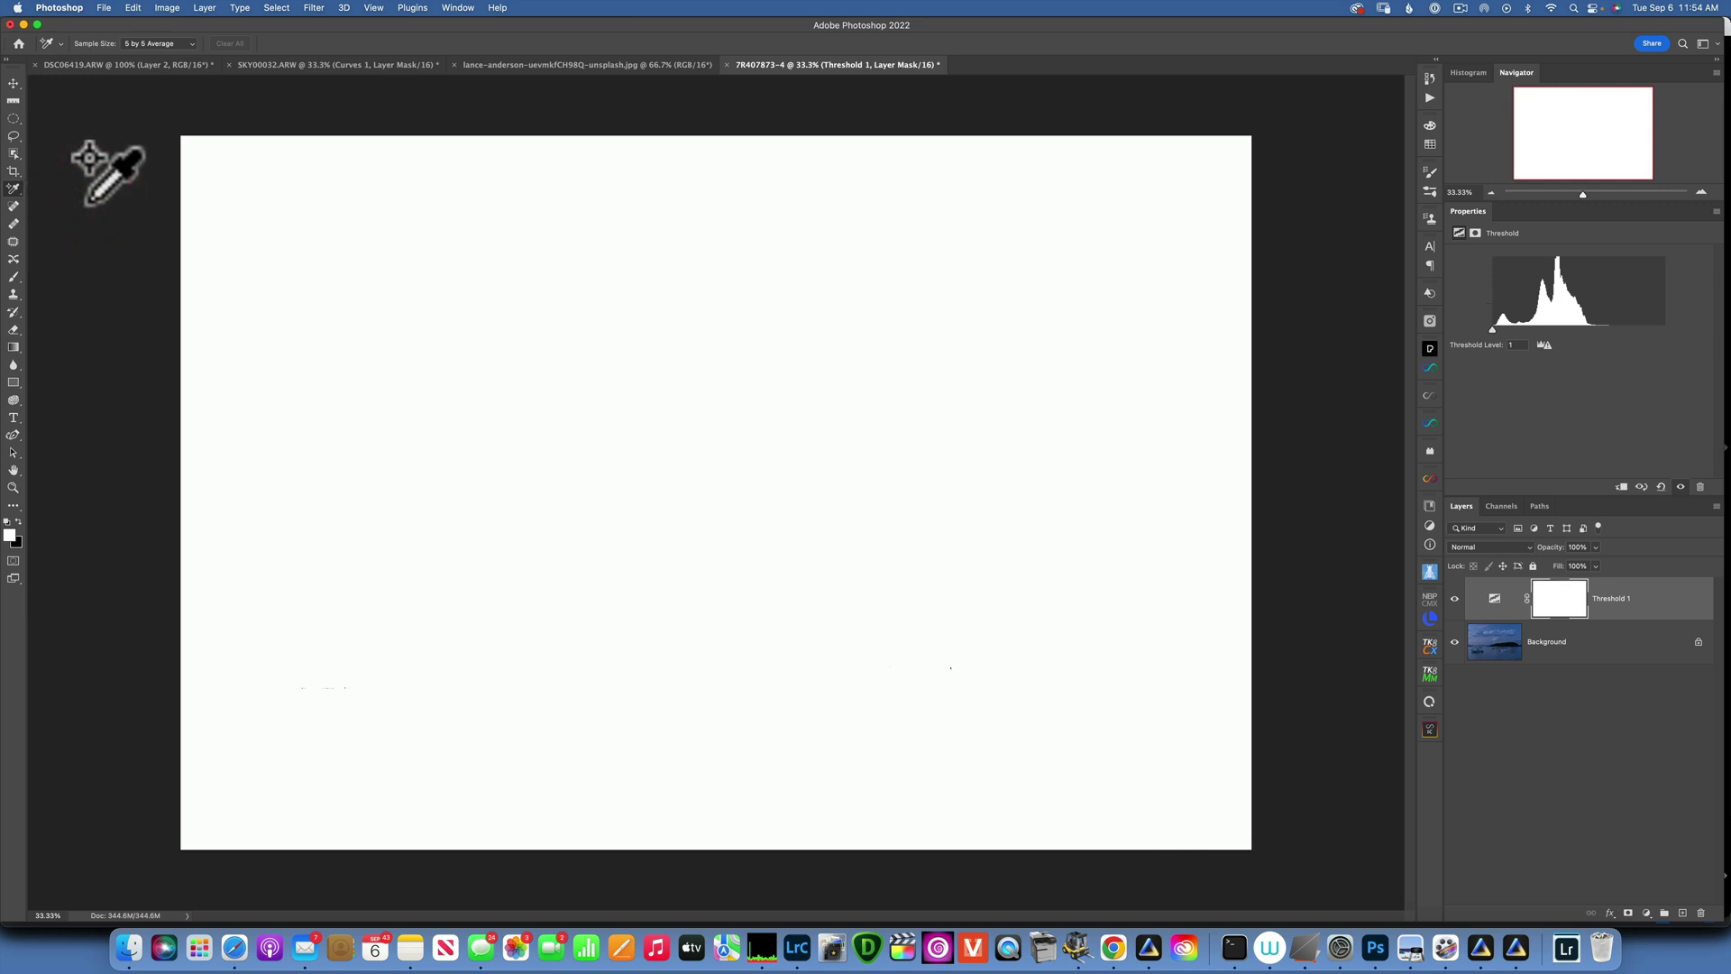
pyautogui.moveTo(1493, 327); pyautogui.dragTo(1502, 326)
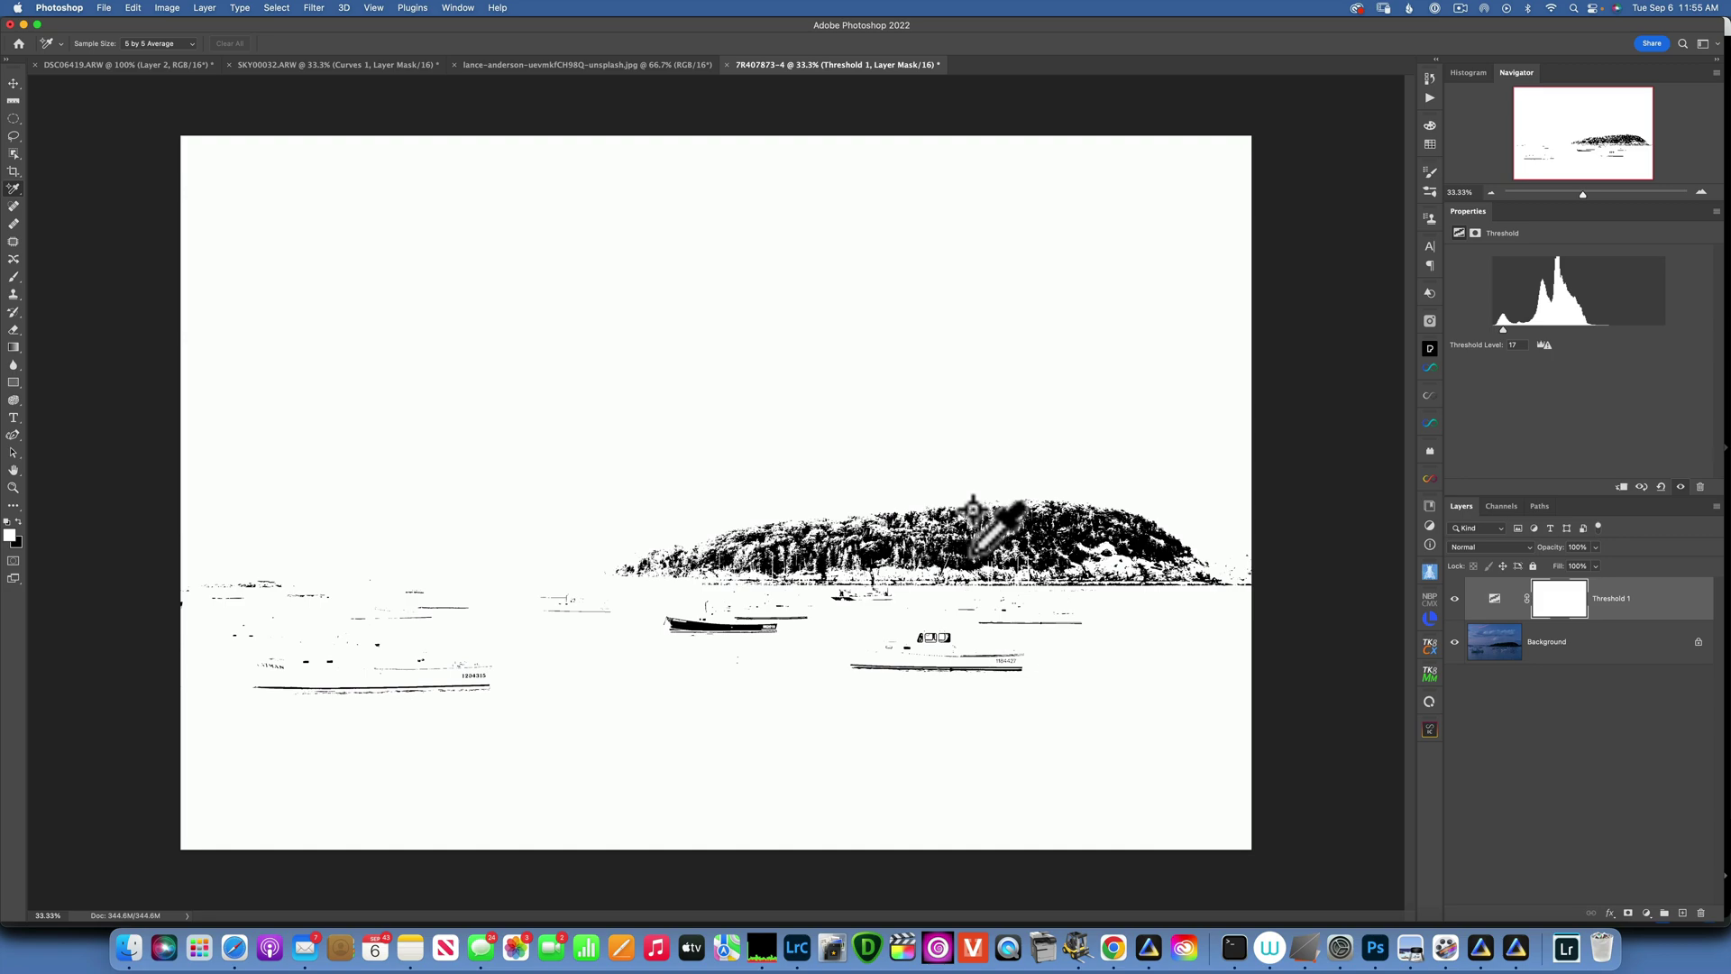
pyautogui.click(972, 550)
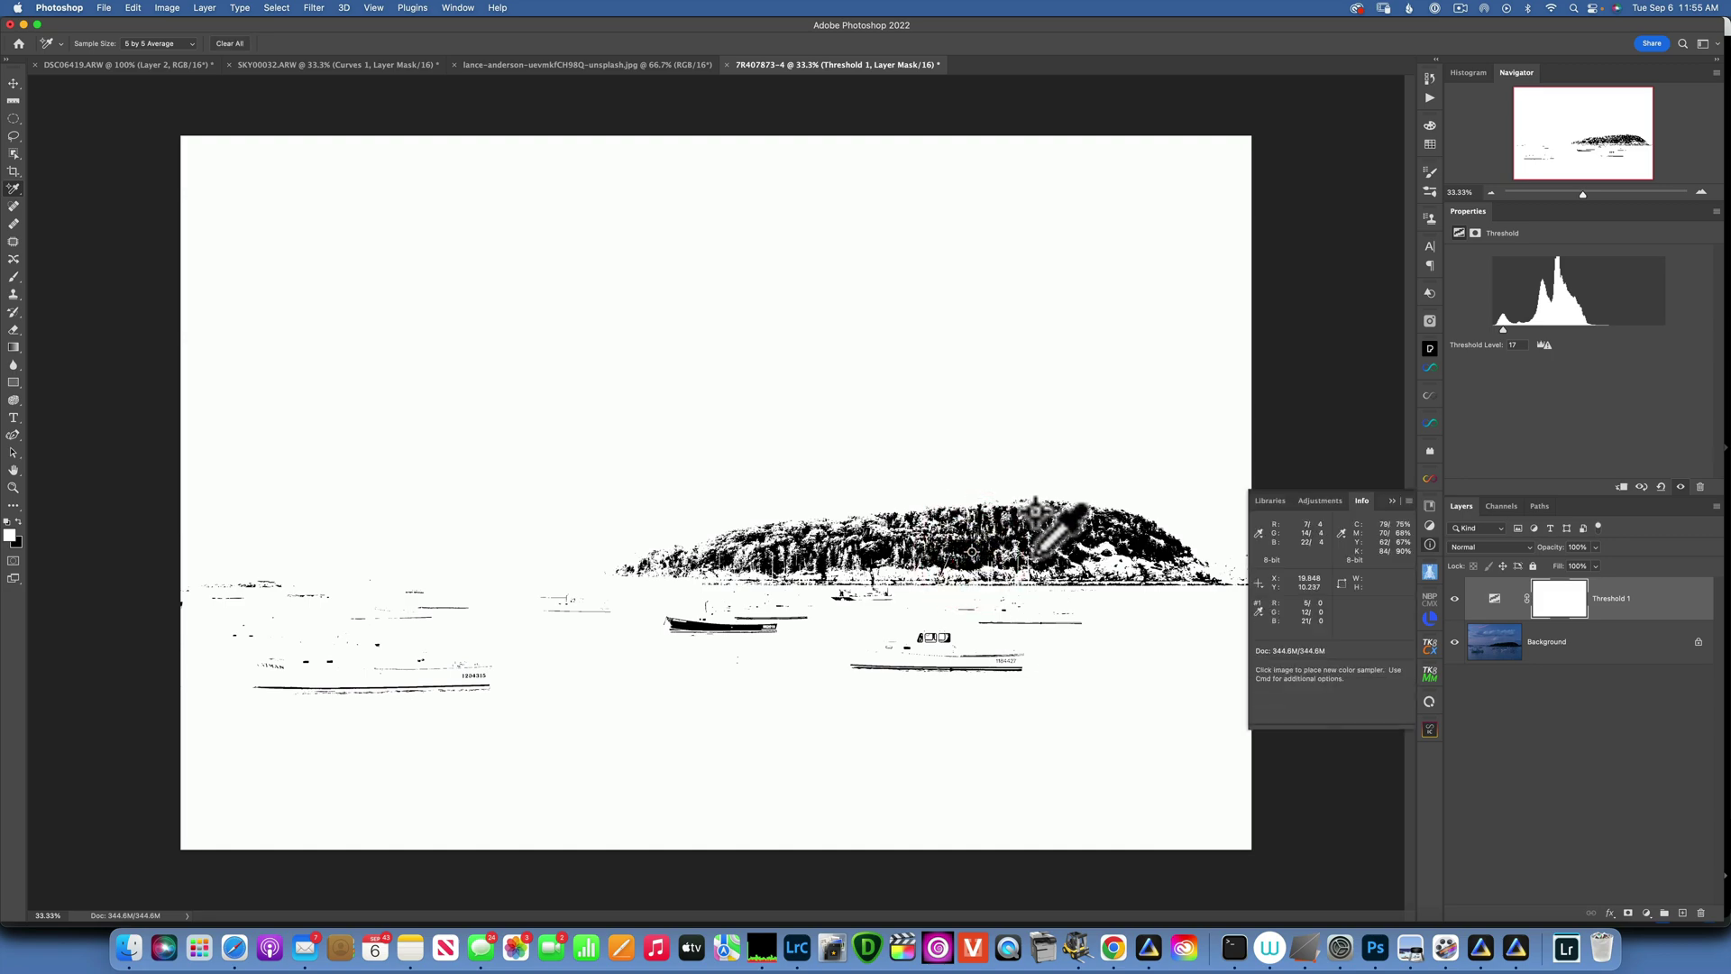
pyautogui.press('z')
pyautogui.moveTo(996, 555); pyautogui.dragTo(1055, 553)
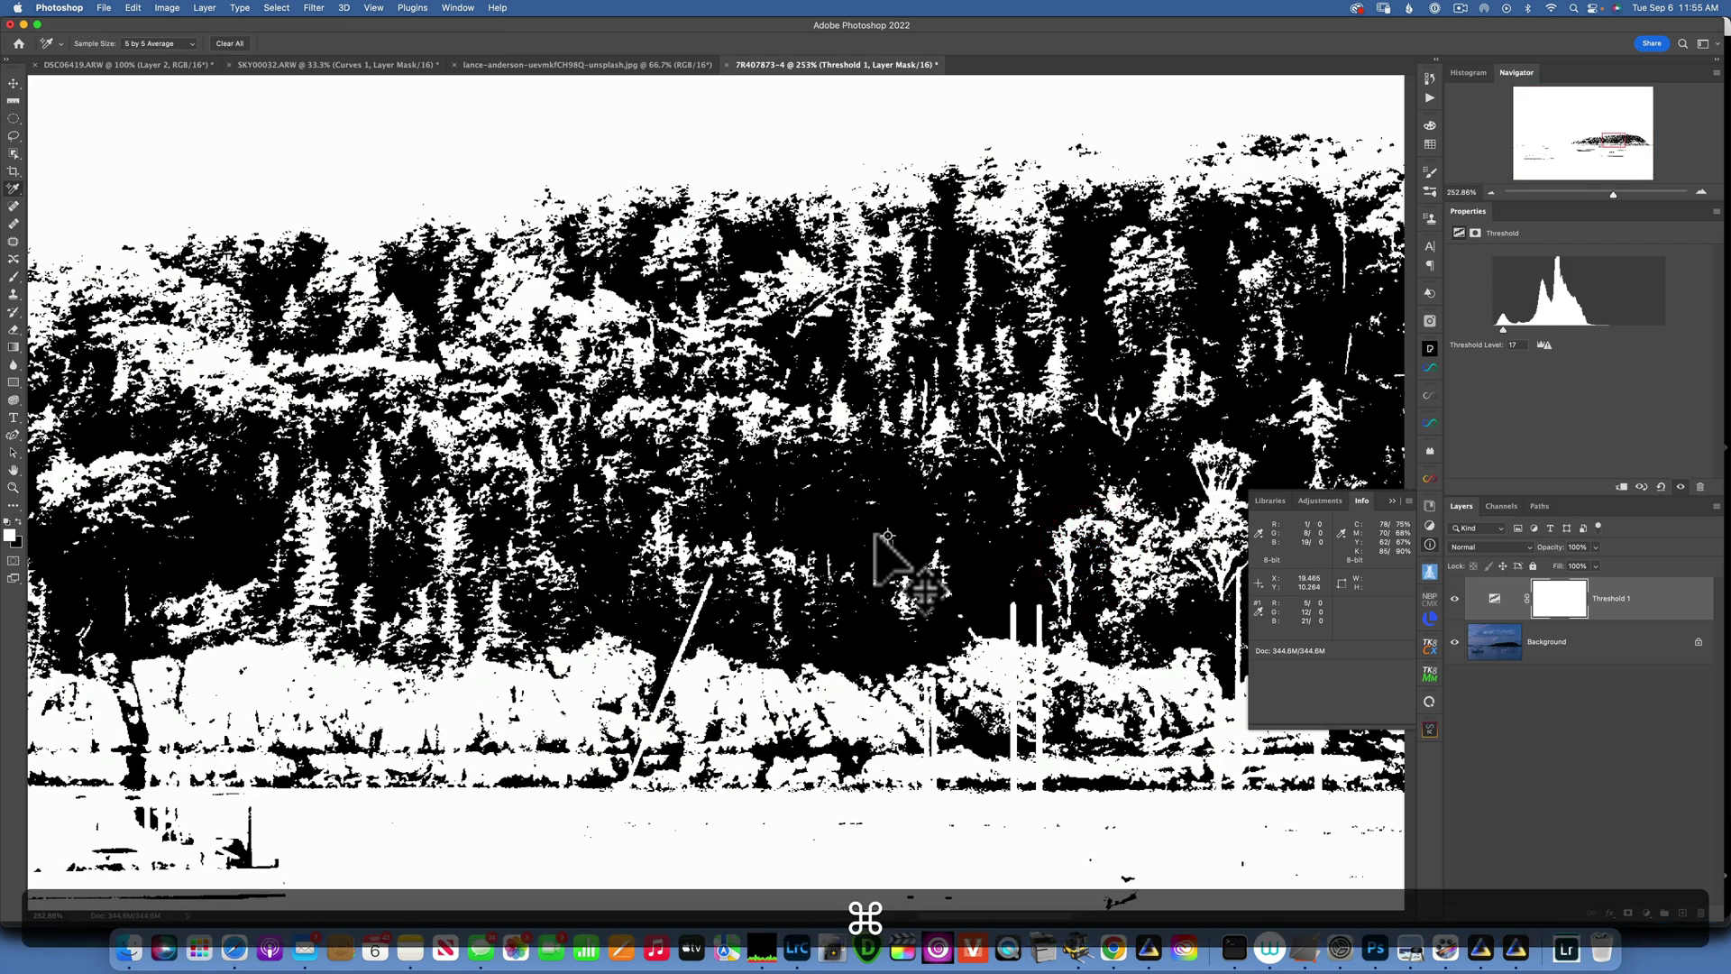
pyautogui.press('super+0')
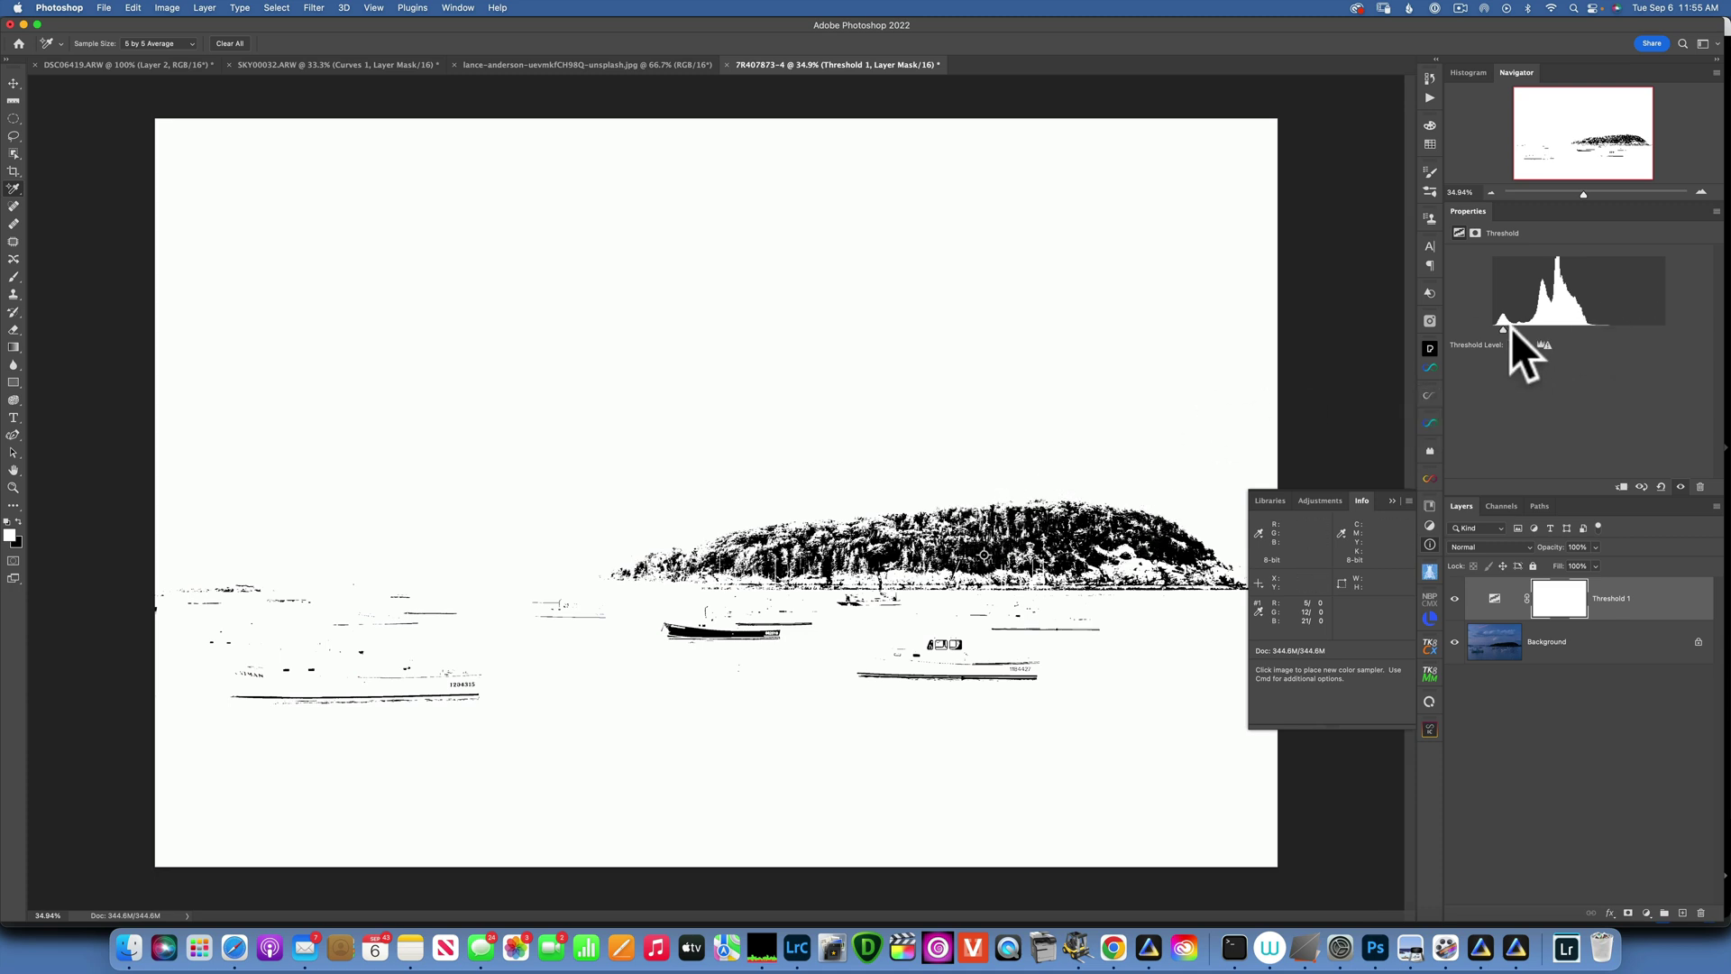
# Set the threshold level to 154 and place a second colour sampler on the largest white patch in the cloud area.
pyautogui.moveTo(1502, 328); pyautogui.dragTo(1597, 326)
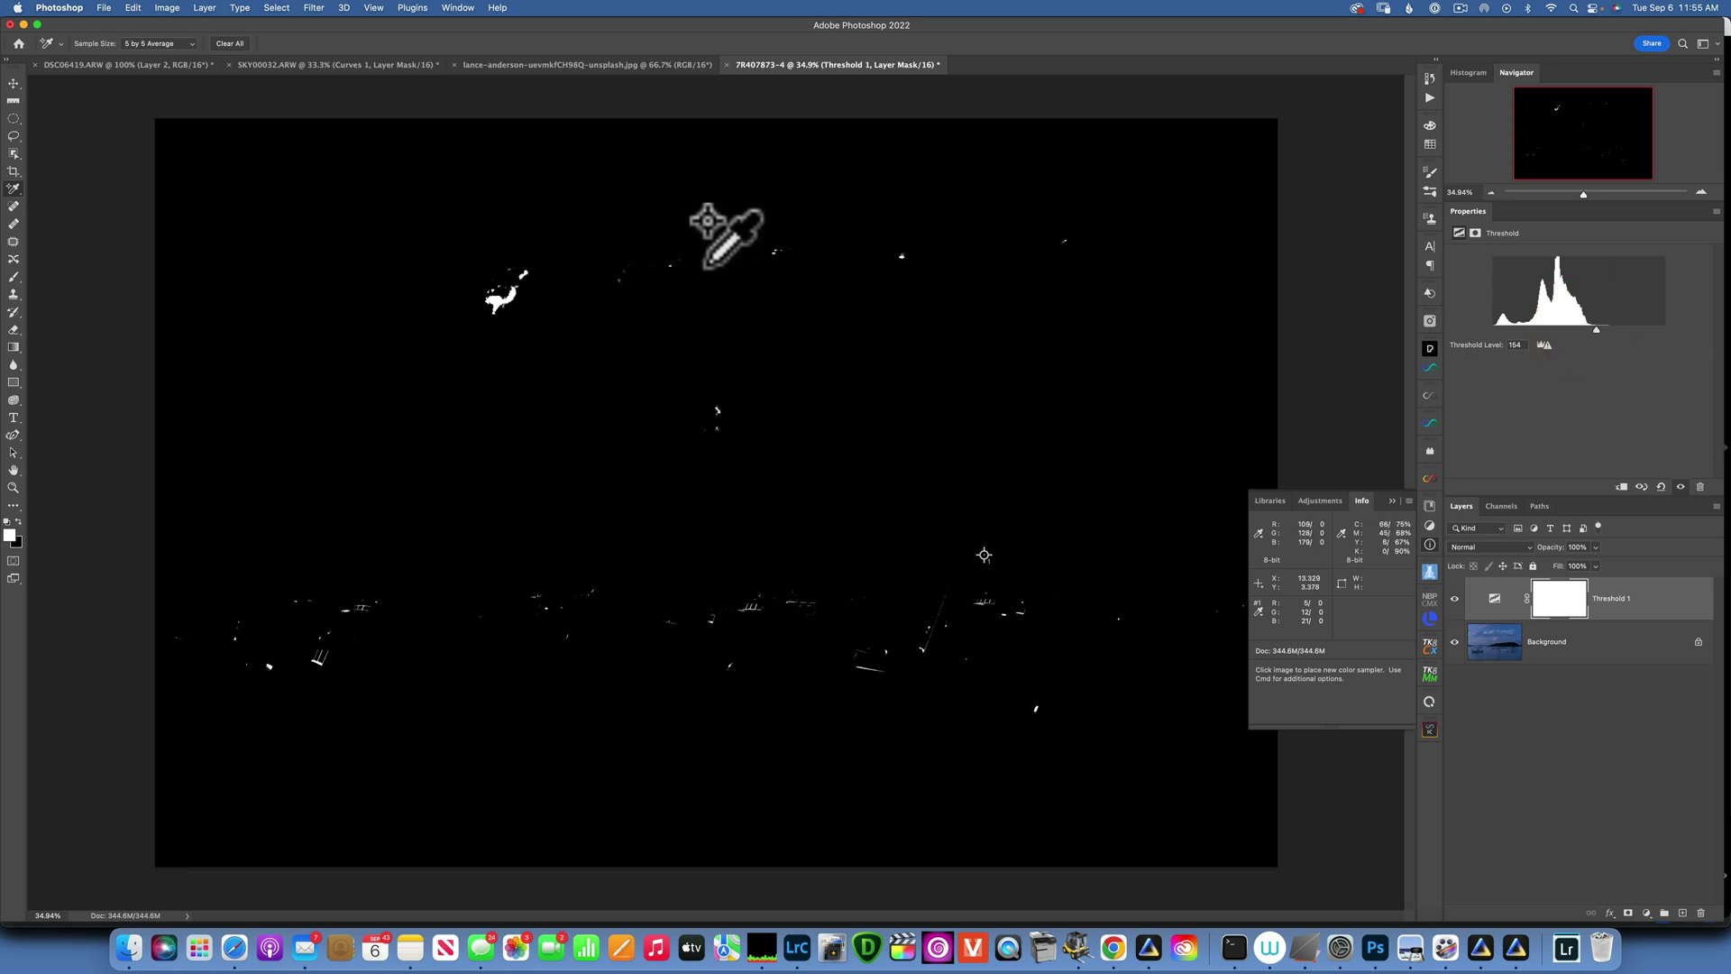
pyautogui.click(494, 299)
pyautogui.press('z')
pyautogui.moveTo(508, 313); pyautogui.dragTo(630, 340)
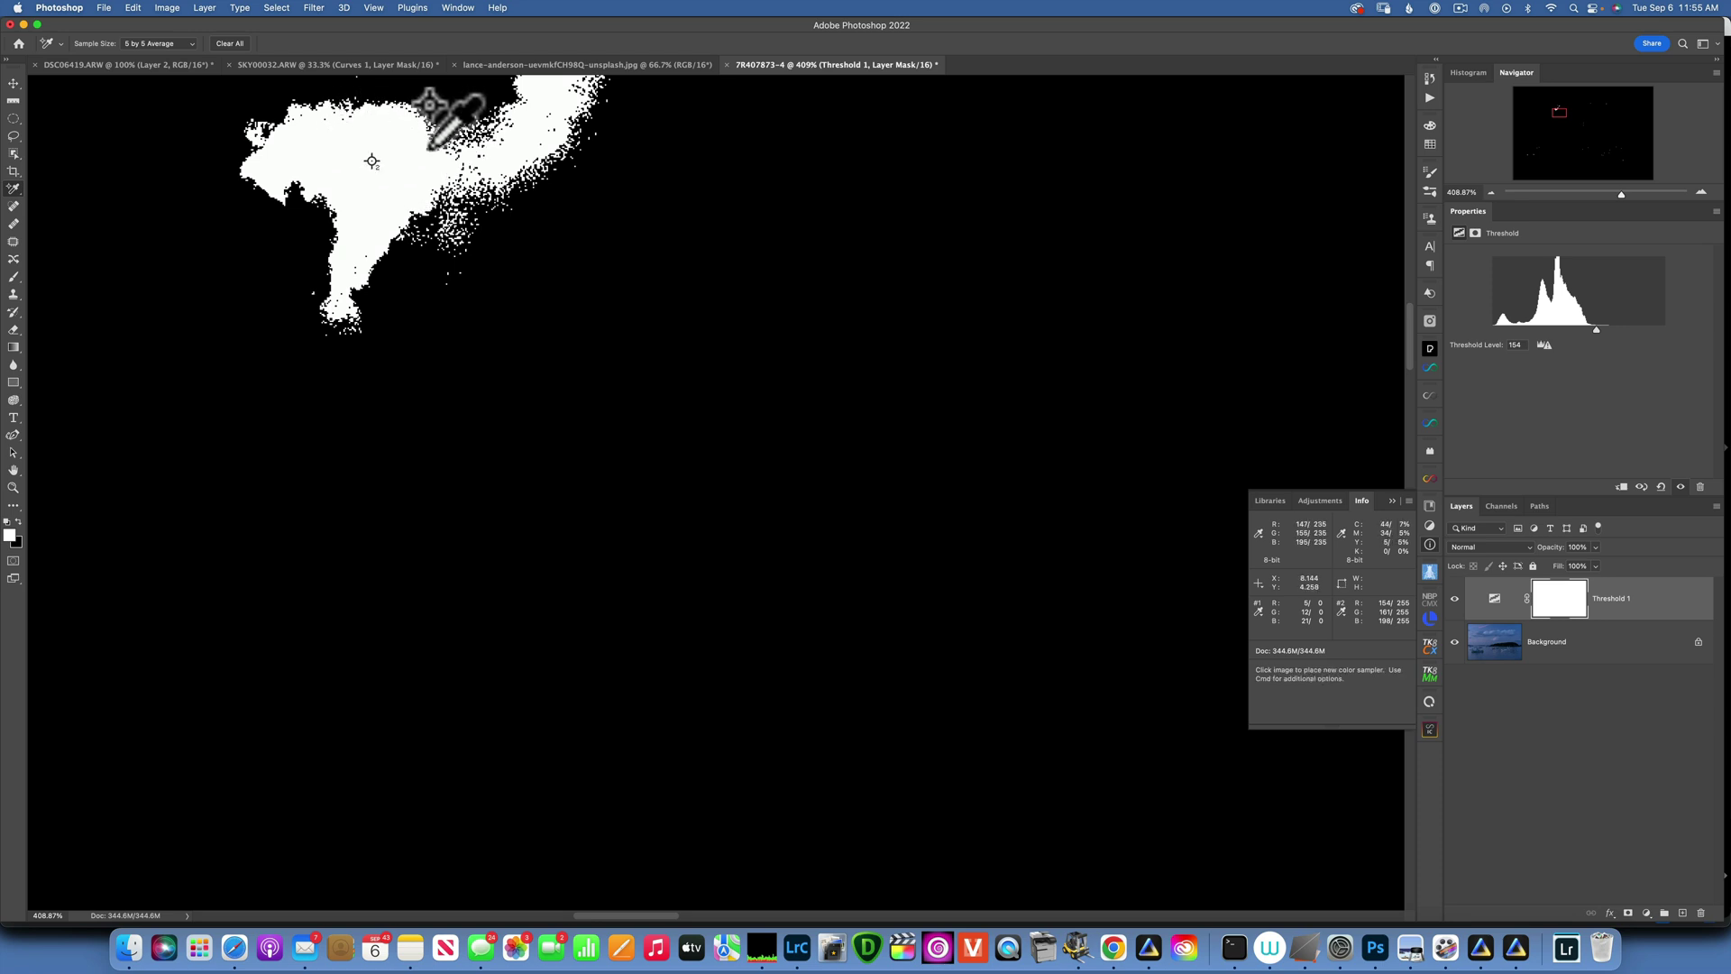
pyautogui.press('super+0')
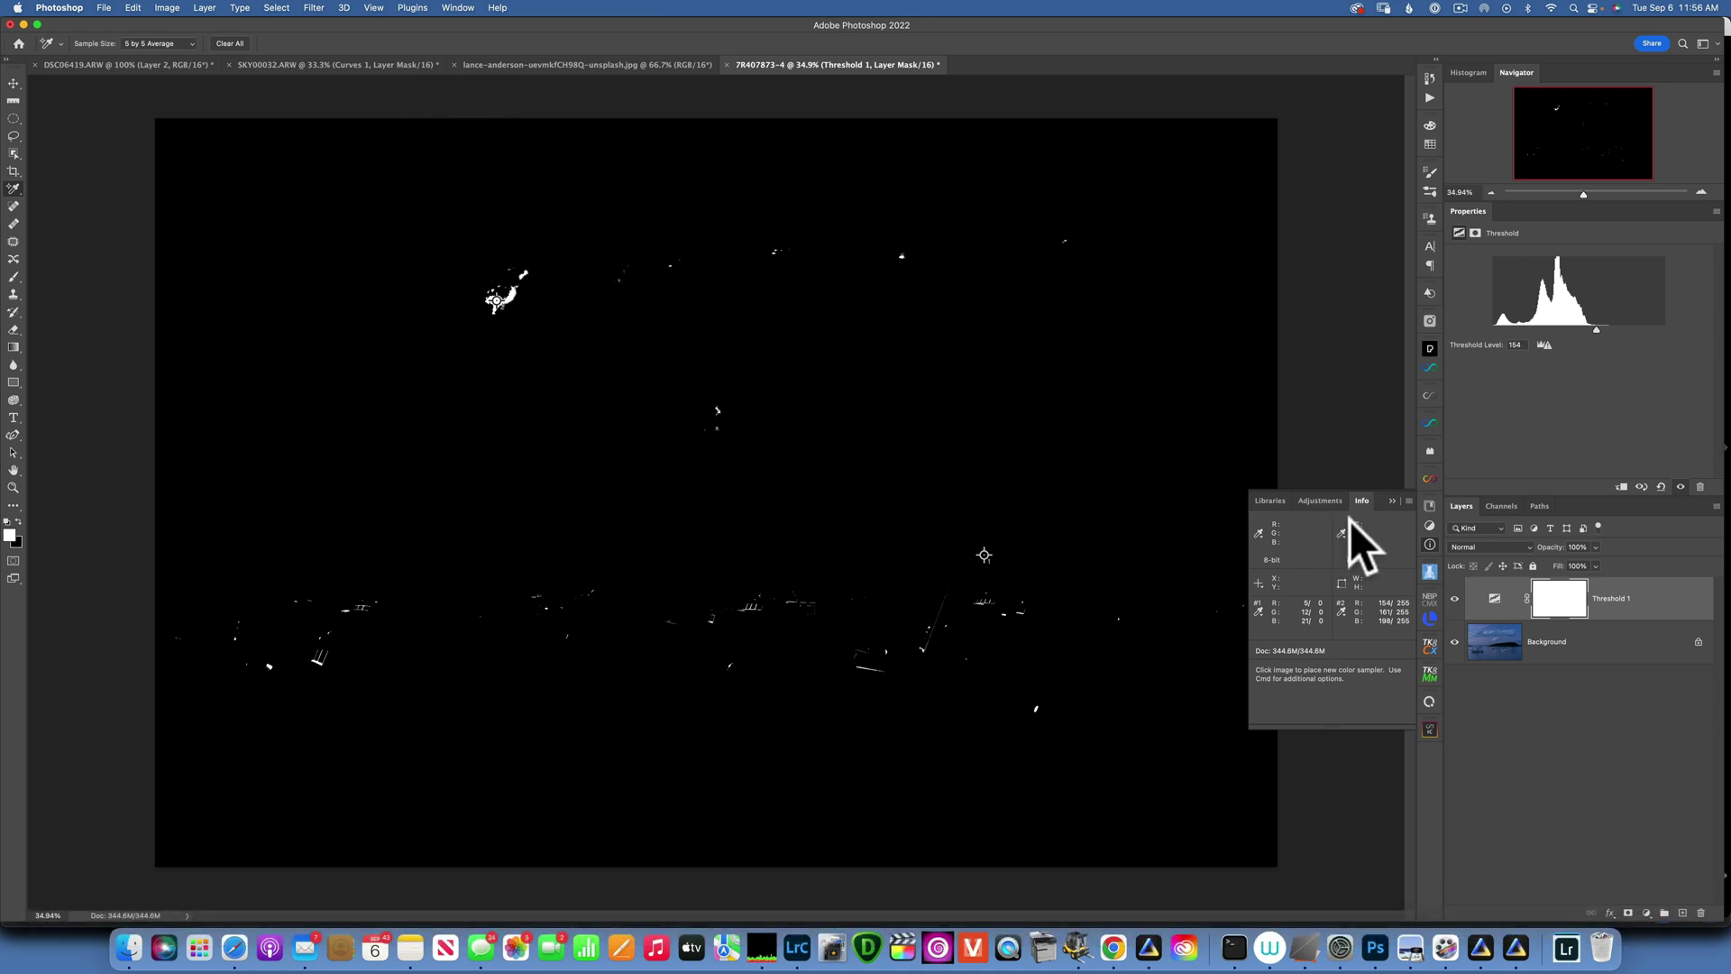
# Hide the Threshold layer and examine the individual dark pixels on the wooded island up close.
pyautogui.click(1457, 599)
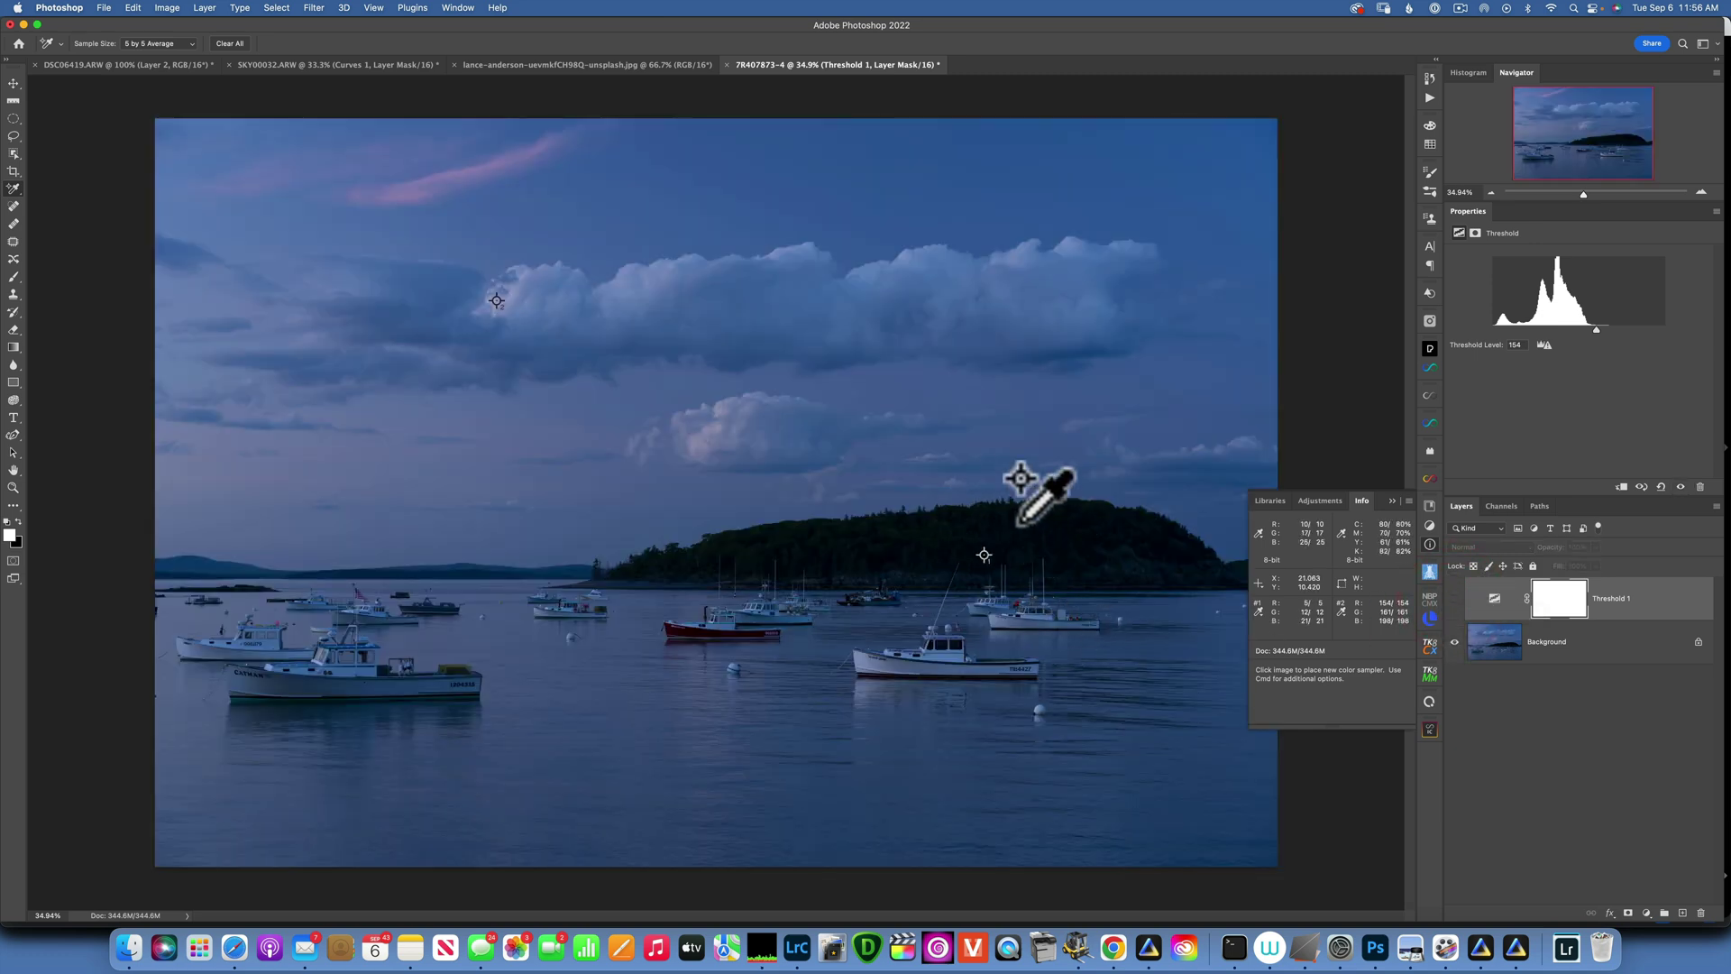
pyautogui.press('z')
pyautogui.moveTo(1005, 572); pyautogui.dragTo(1121, 577)
pyautogui.press('z')
pyautogui.moveTo(869, 444); pyautogui.dragTo(996, 642)
pyautogui.press('super+z')
pyautogui.press('super+BackSpace')
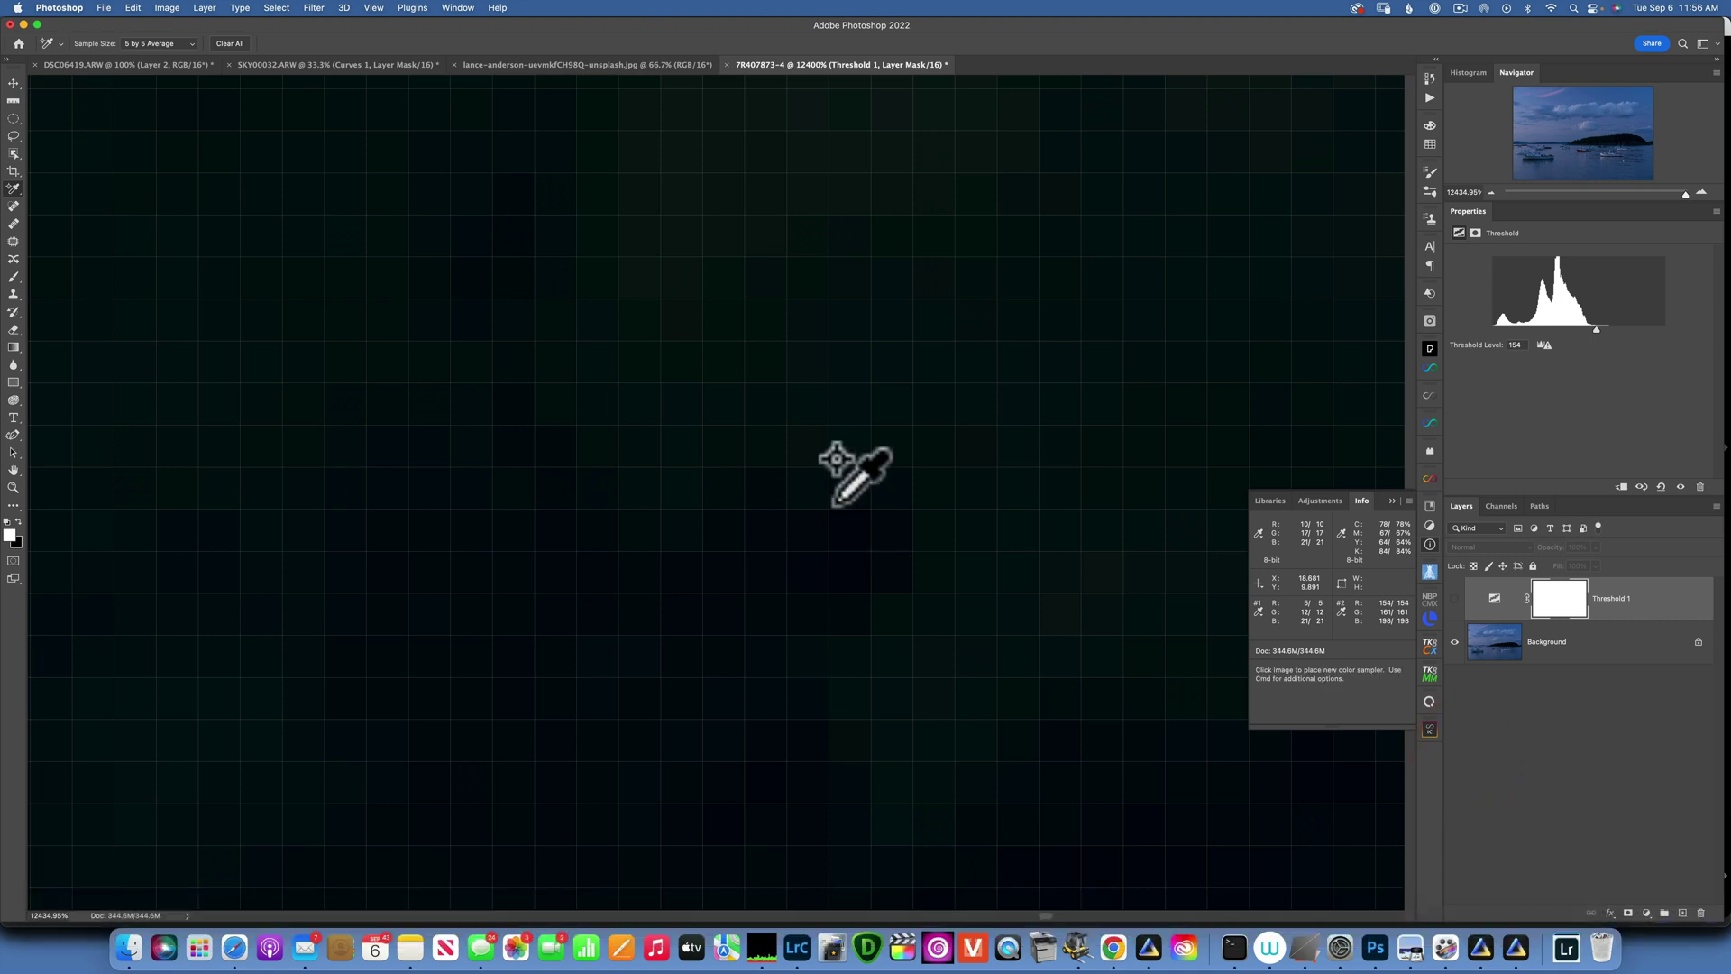
pyautogui.press('super+0')
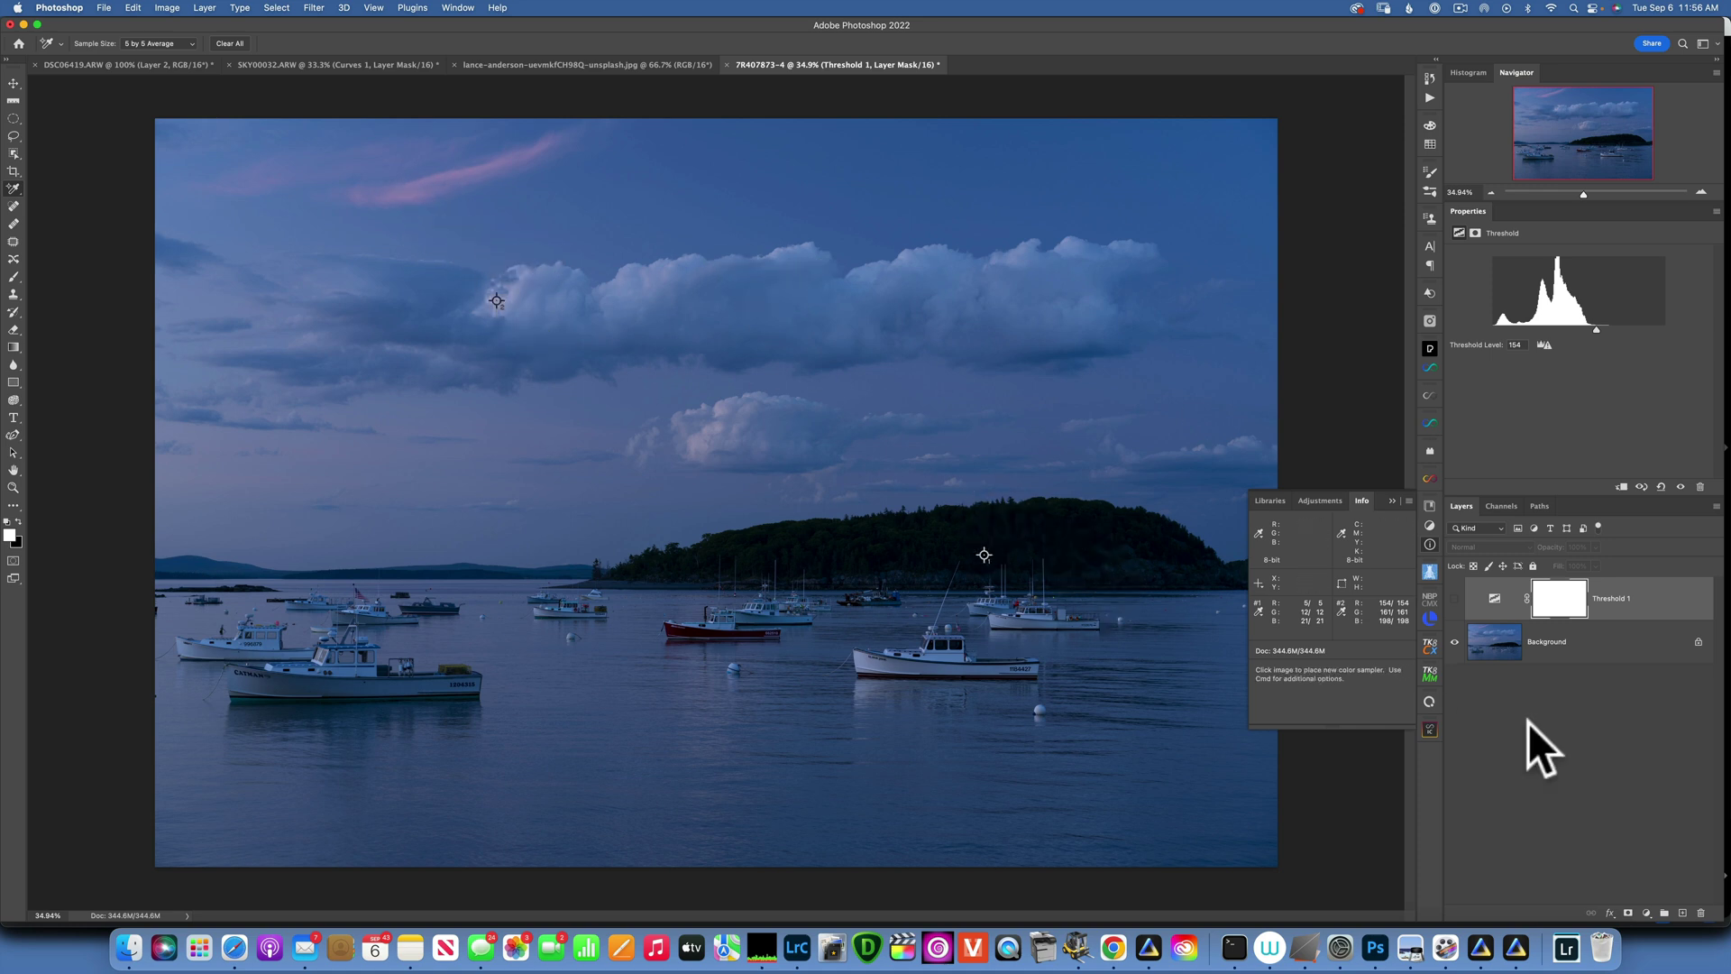
# Try filling a new layer with 50% Gray at 100% opacity, and delete that layer.
pyautogui.click(1682, 912)
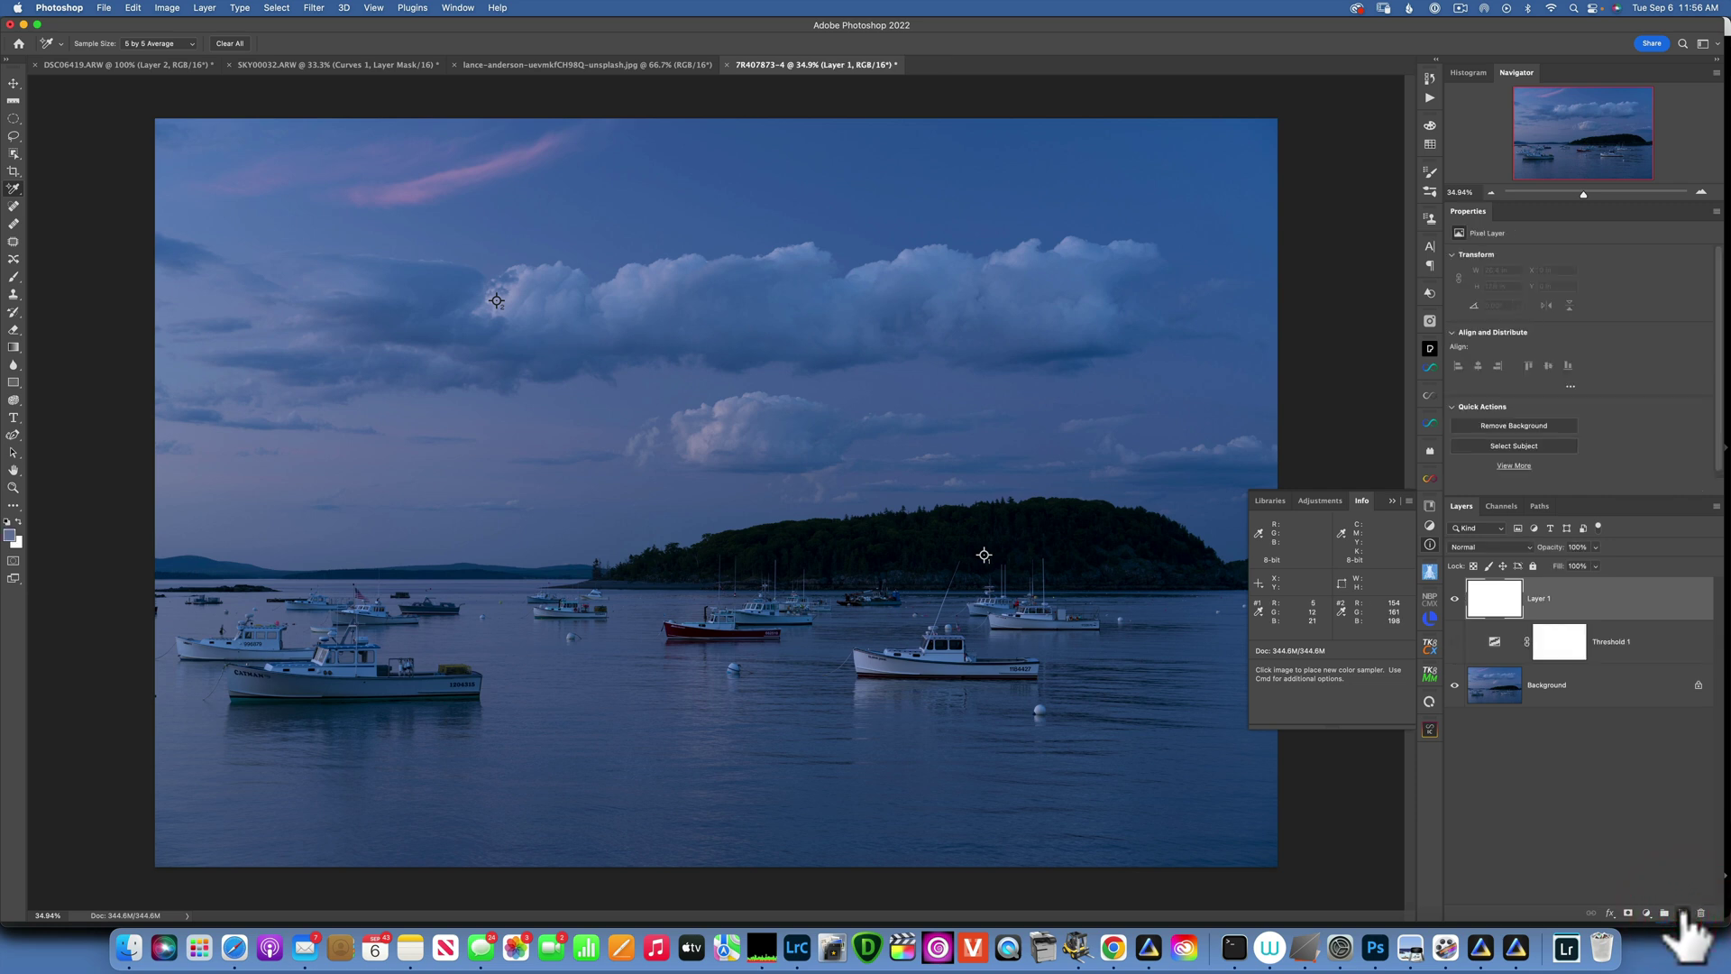
pyautogui.click(133, 7)
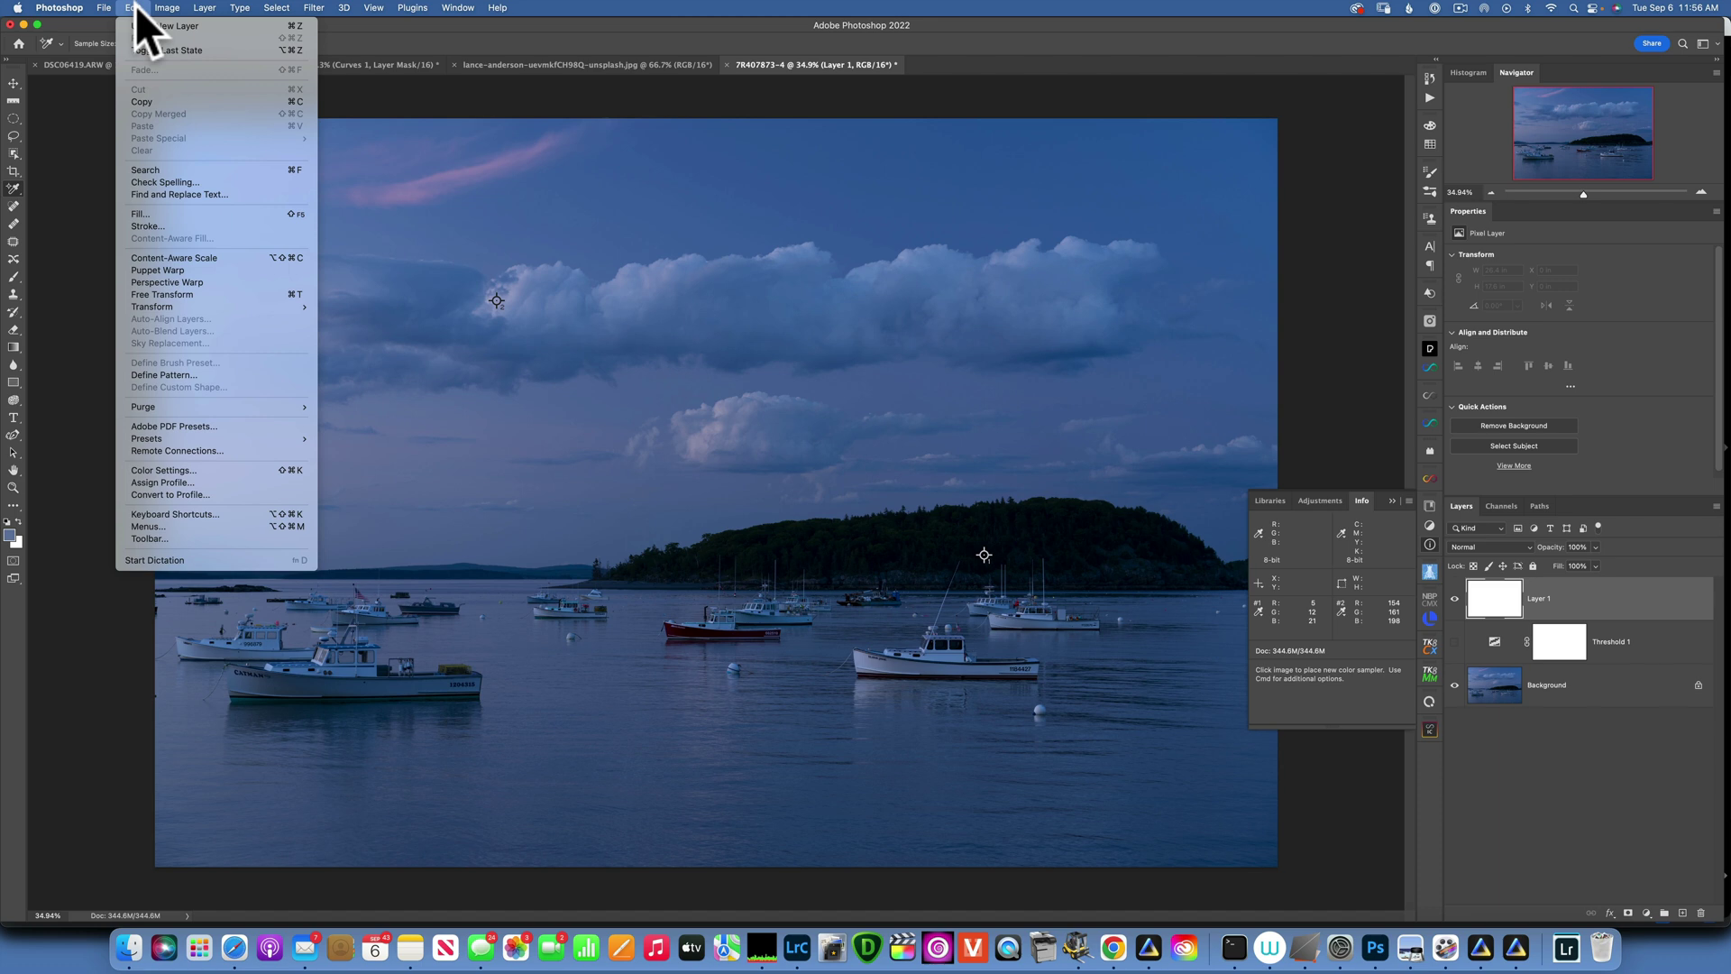
pyautogui.click(182, 214)
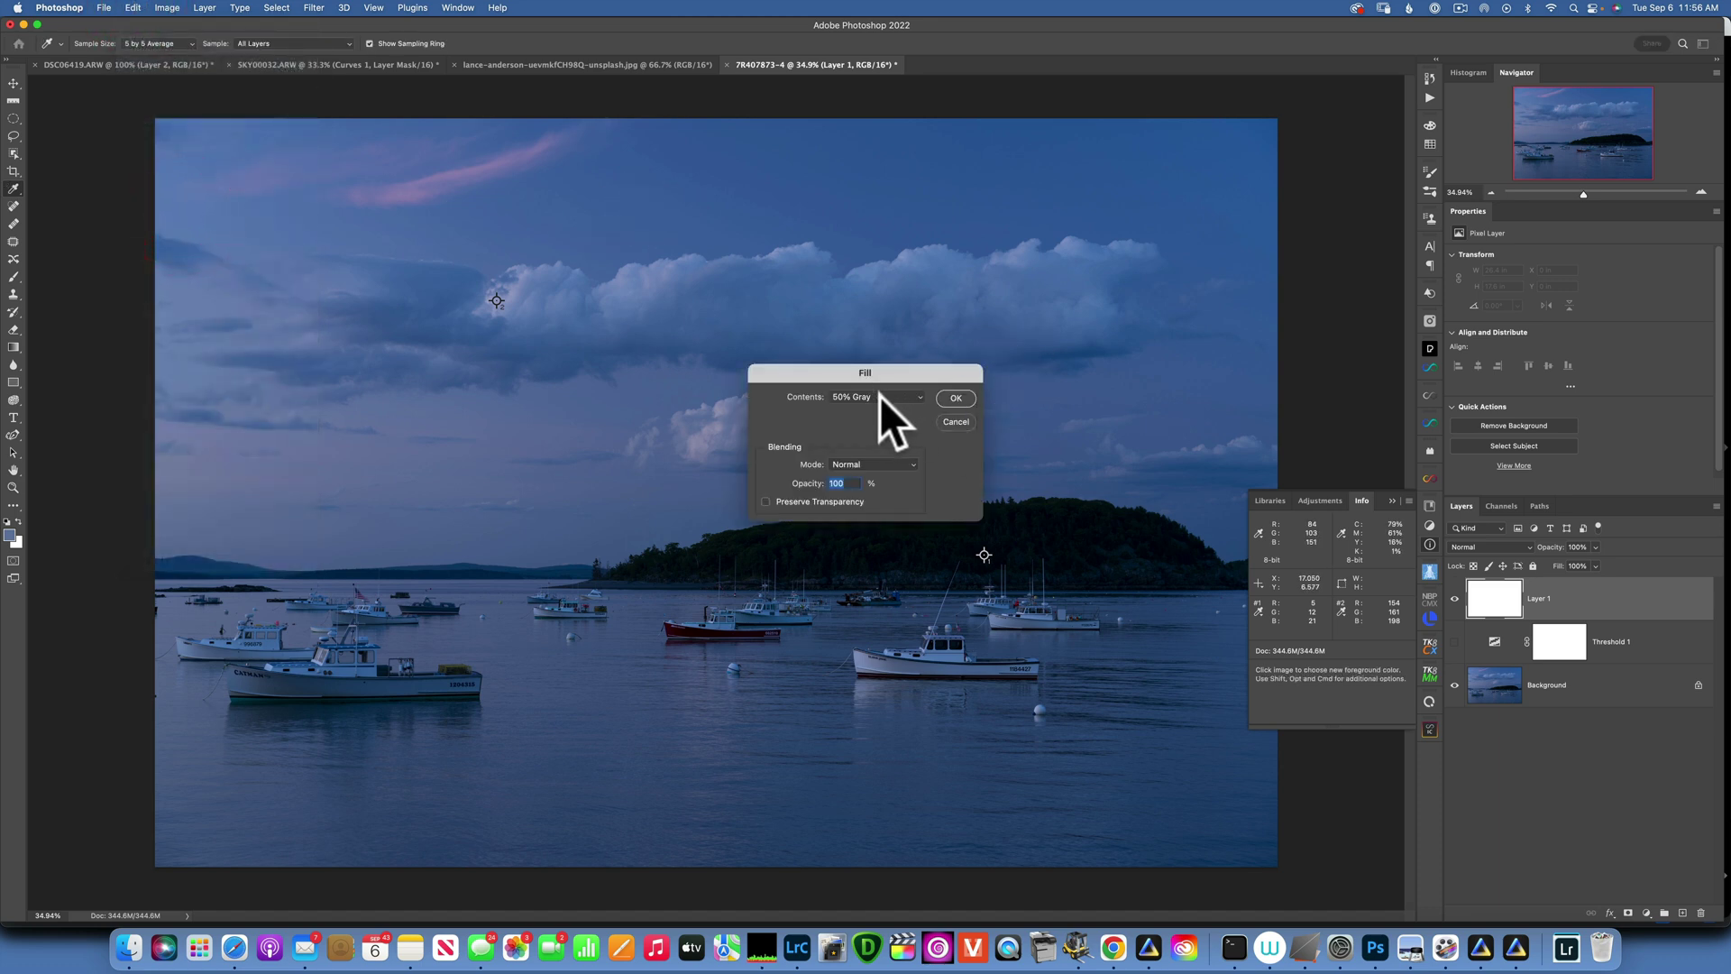
pyautogui.click(955, 399)
pyautogui.hotkey('shift', 'i')
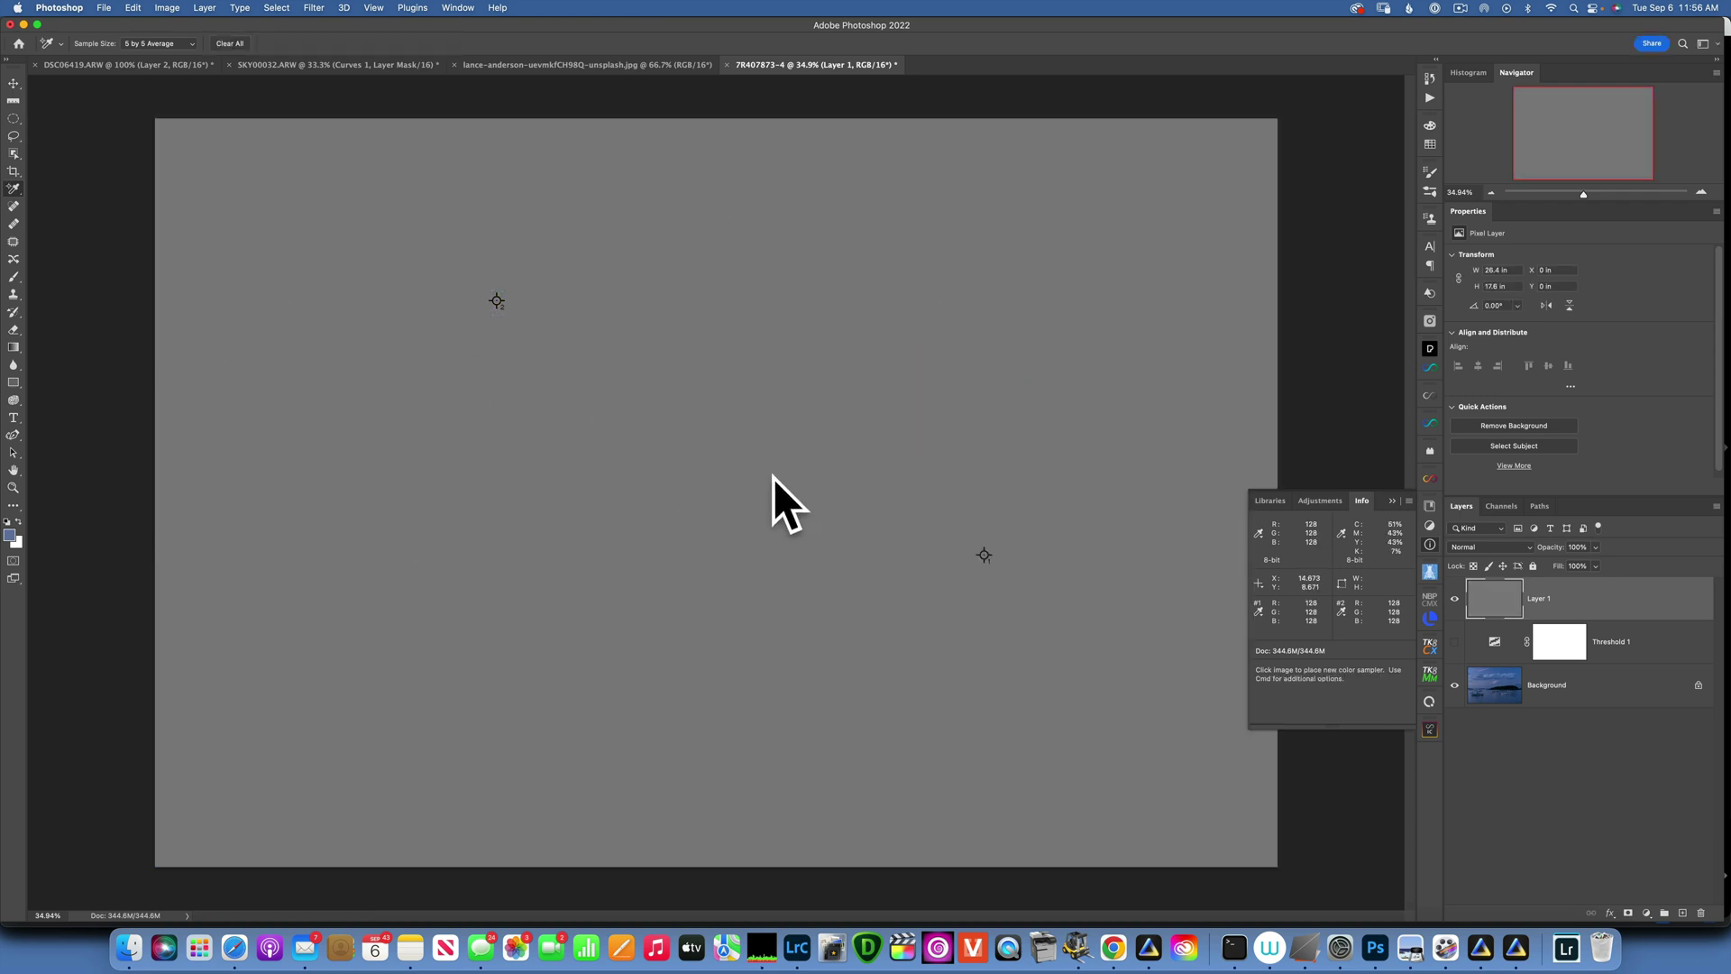
pyautogui.click(1541, 602)
pyautogui.press('BackSpace')
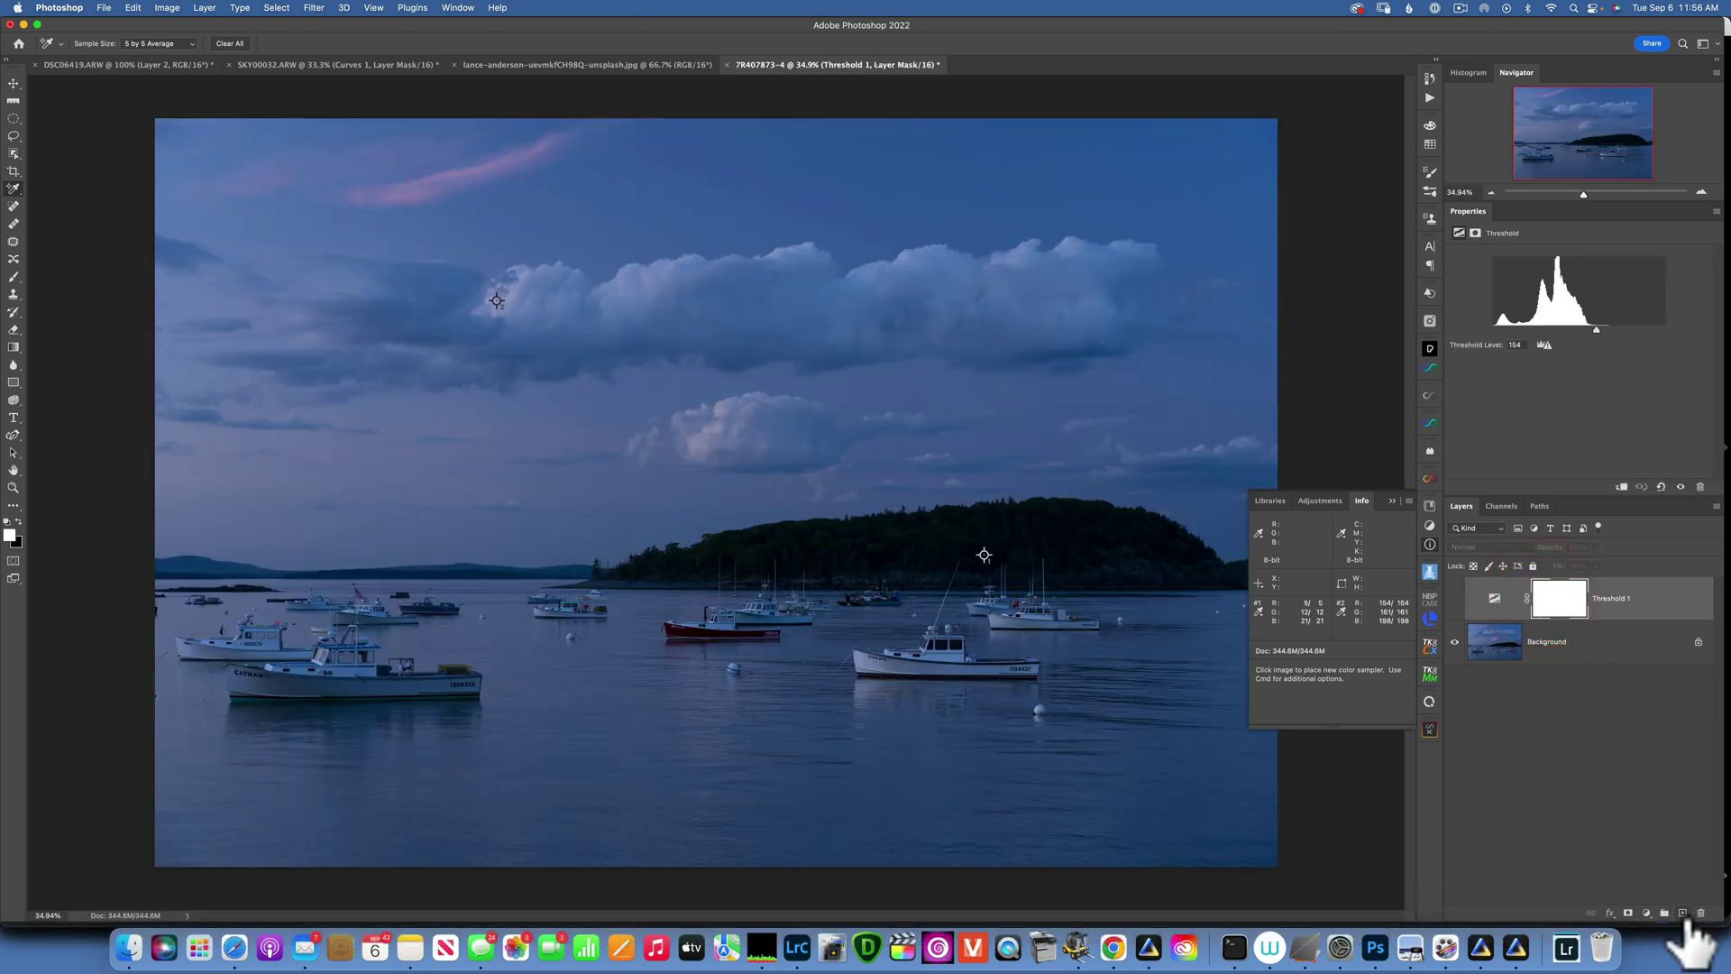
# Add a new layer above the Threshold layer, fill it with 50% Gray and set its blending mode to Difference.
pyautogui.click(1682, 913)
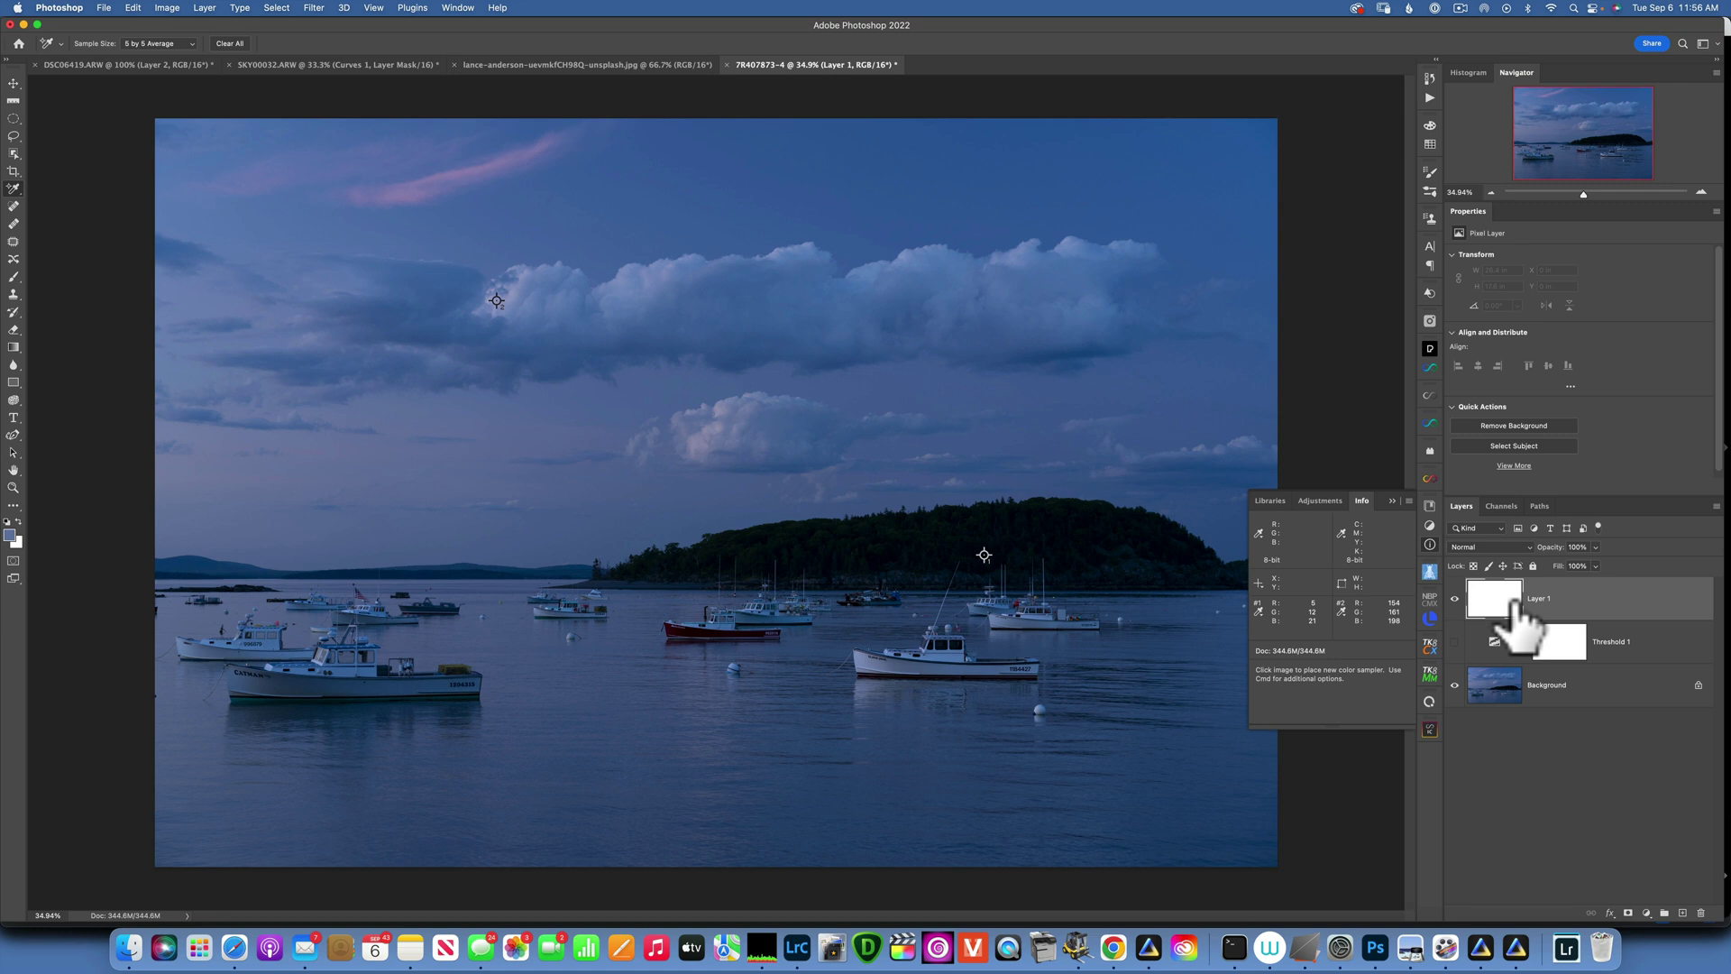
pyautogui.hotkey('shift', 'BackSpace')
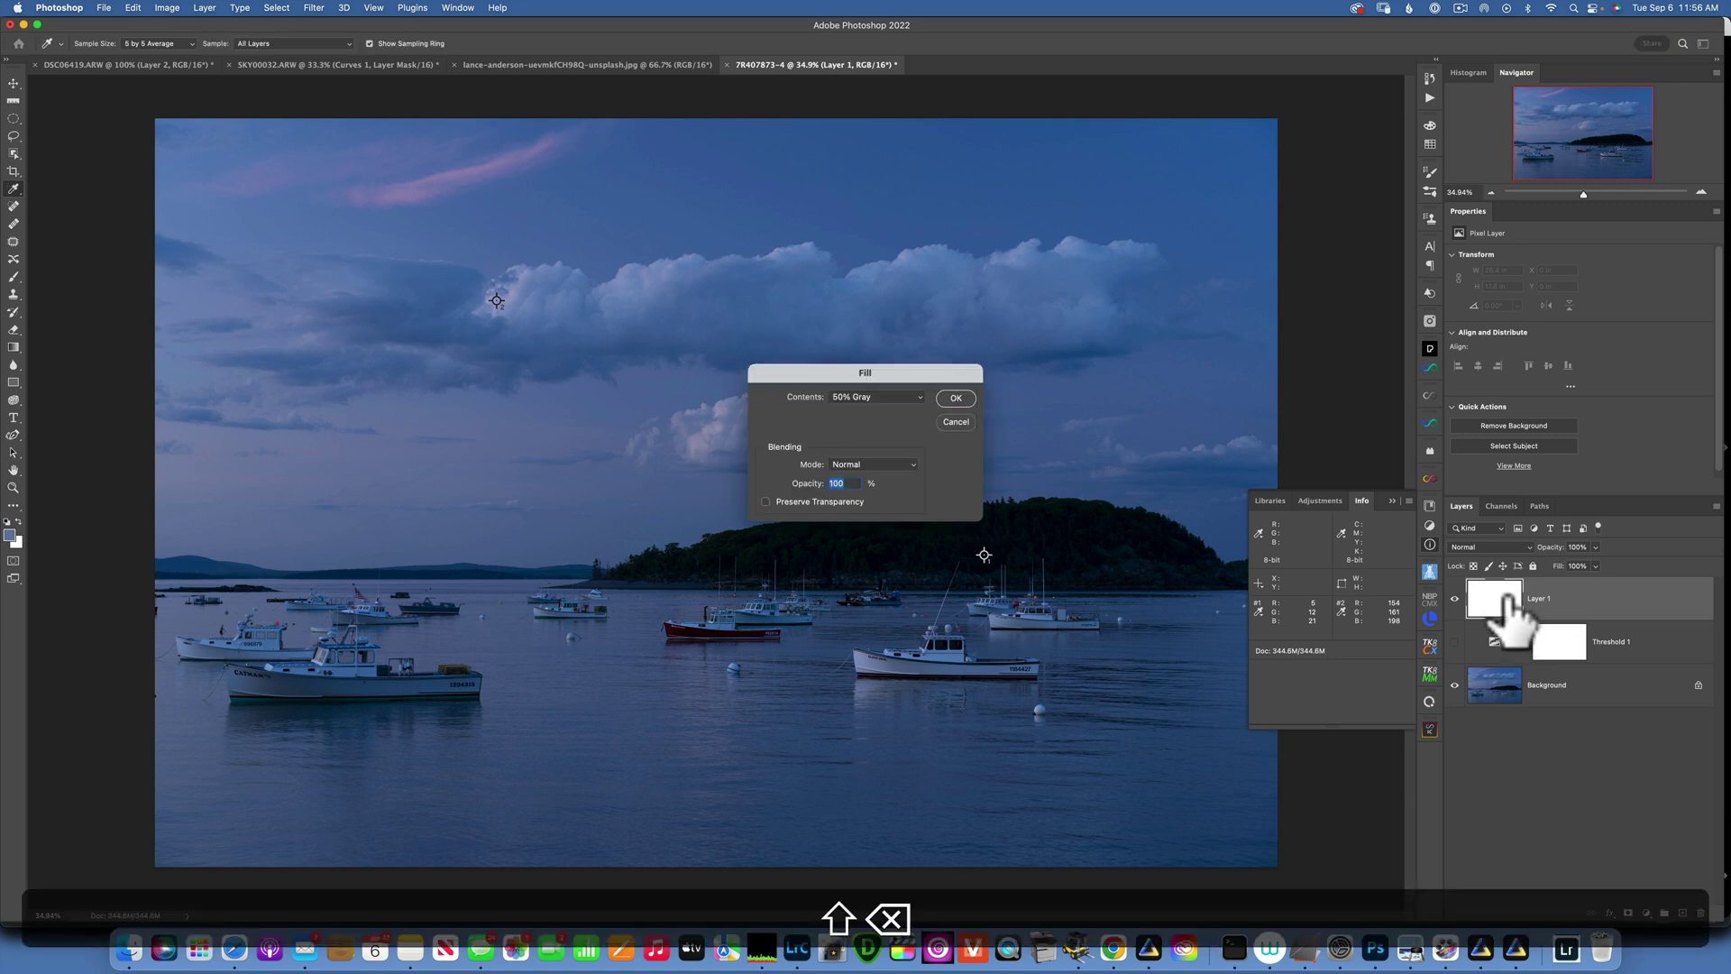
pyautogui.click(902, 395)
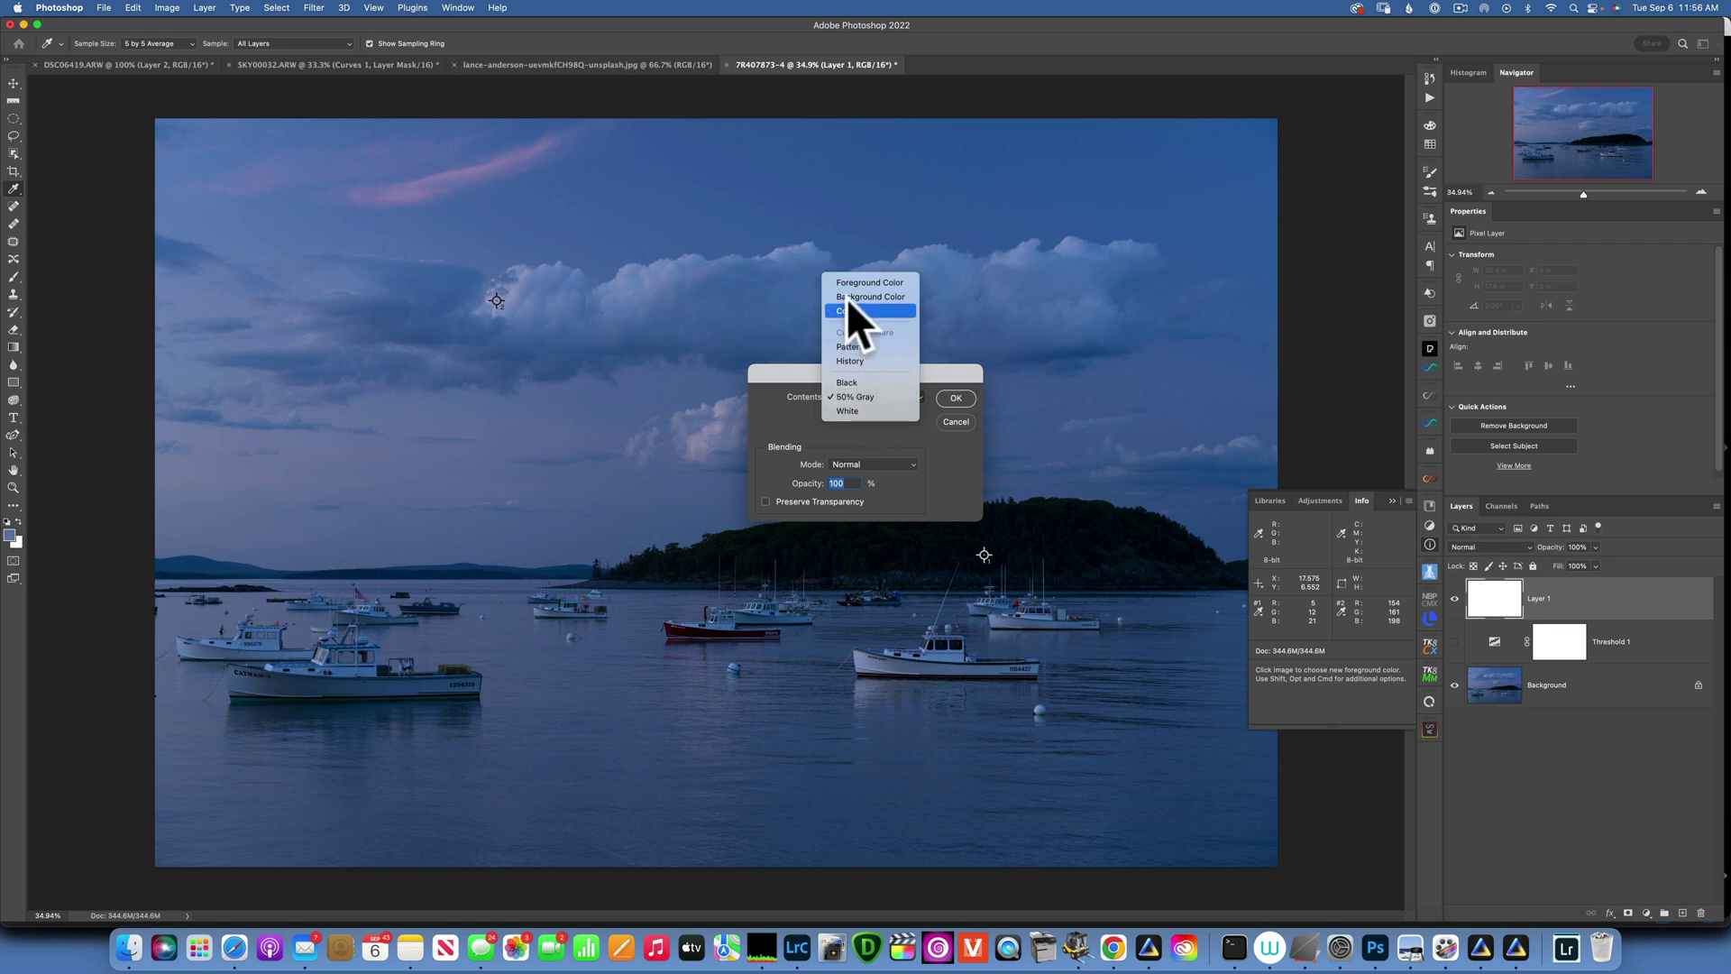
pyautogui.click(880, 397)
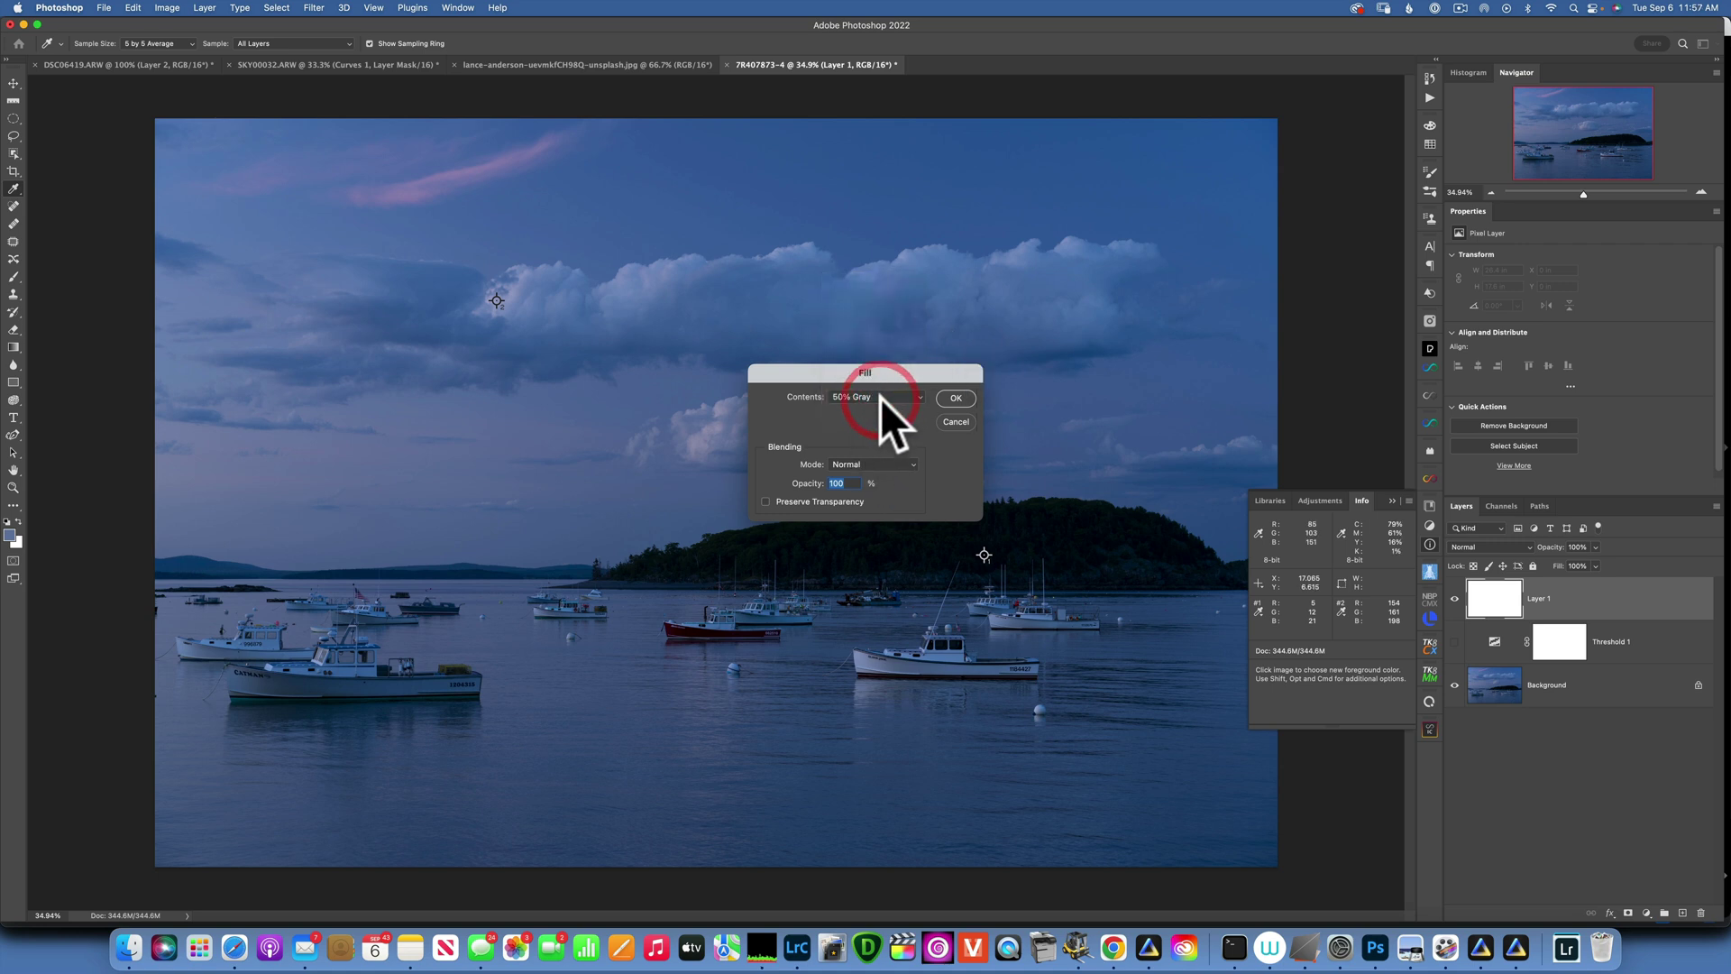
pyautogui.click(958, 397)
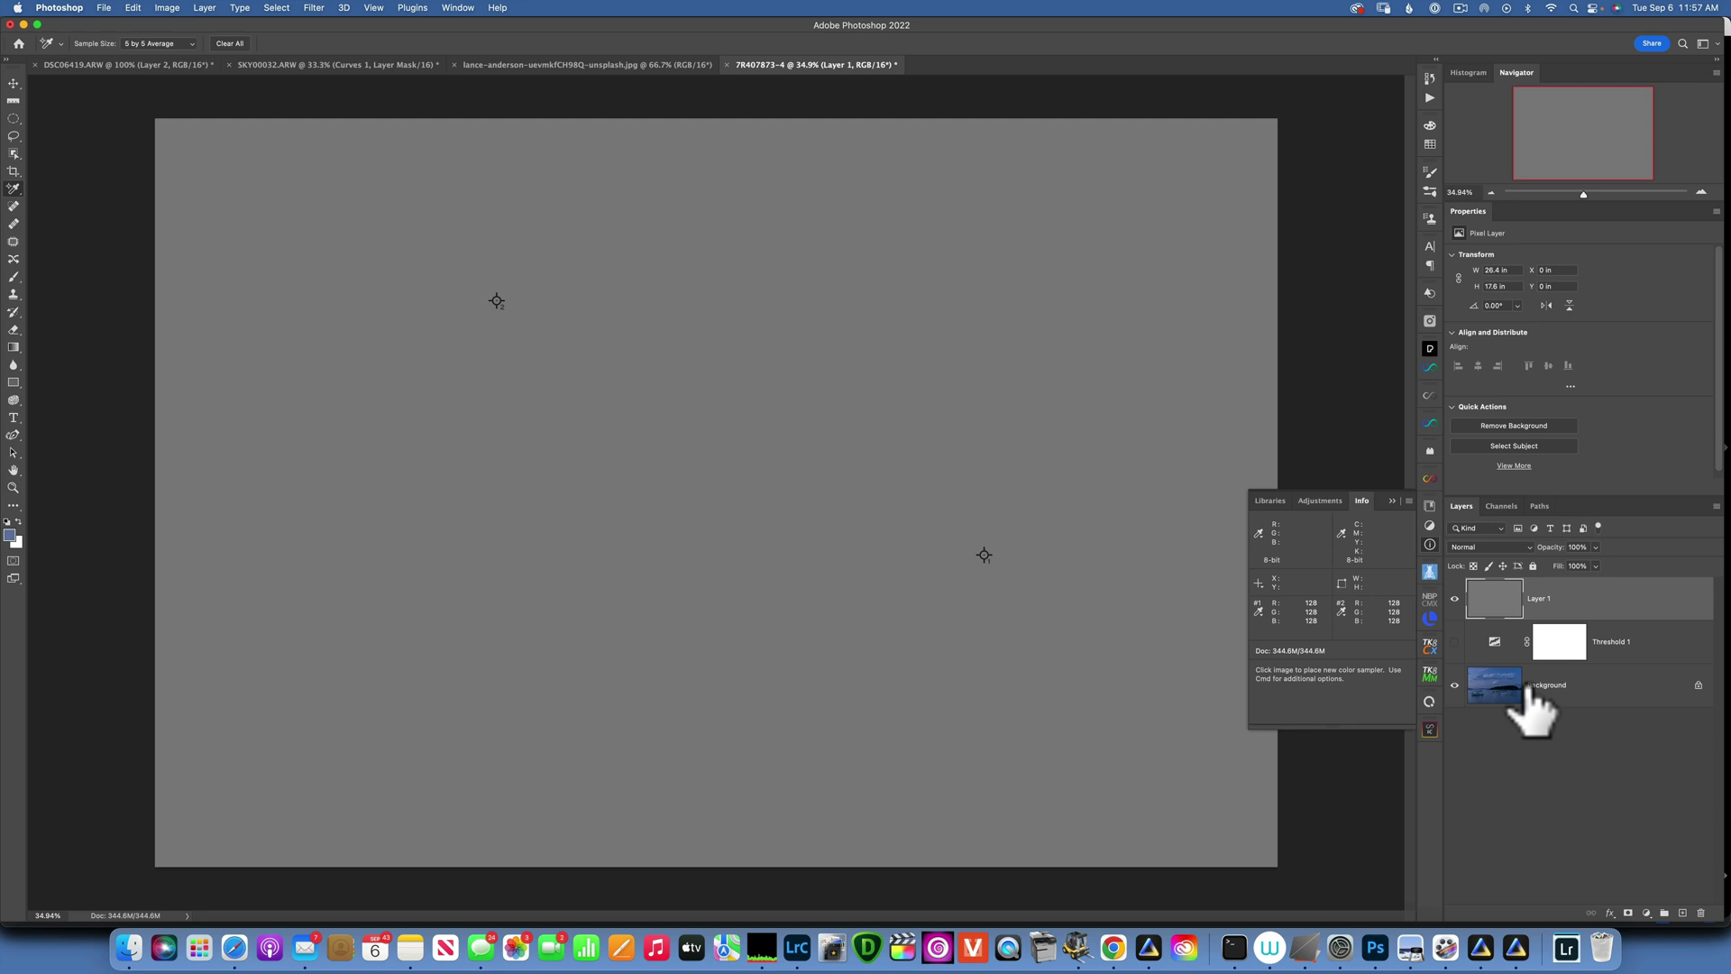
pyautogui.click(1486, 544)
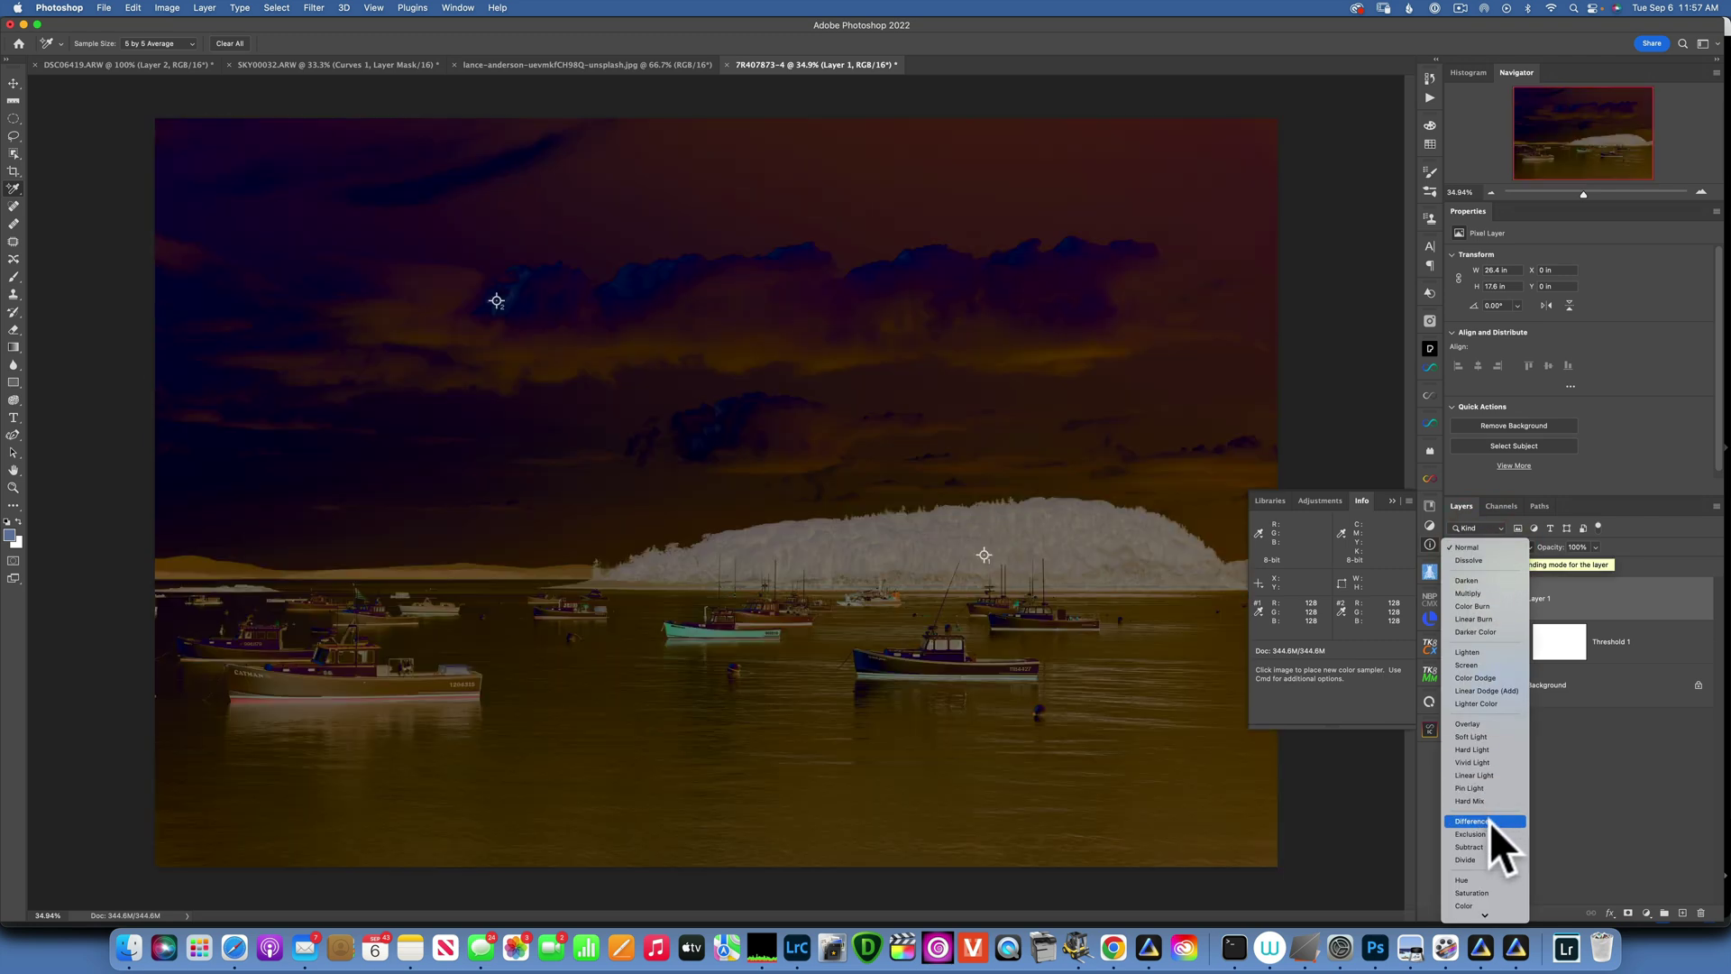
pyautogui.click(1490, 820)
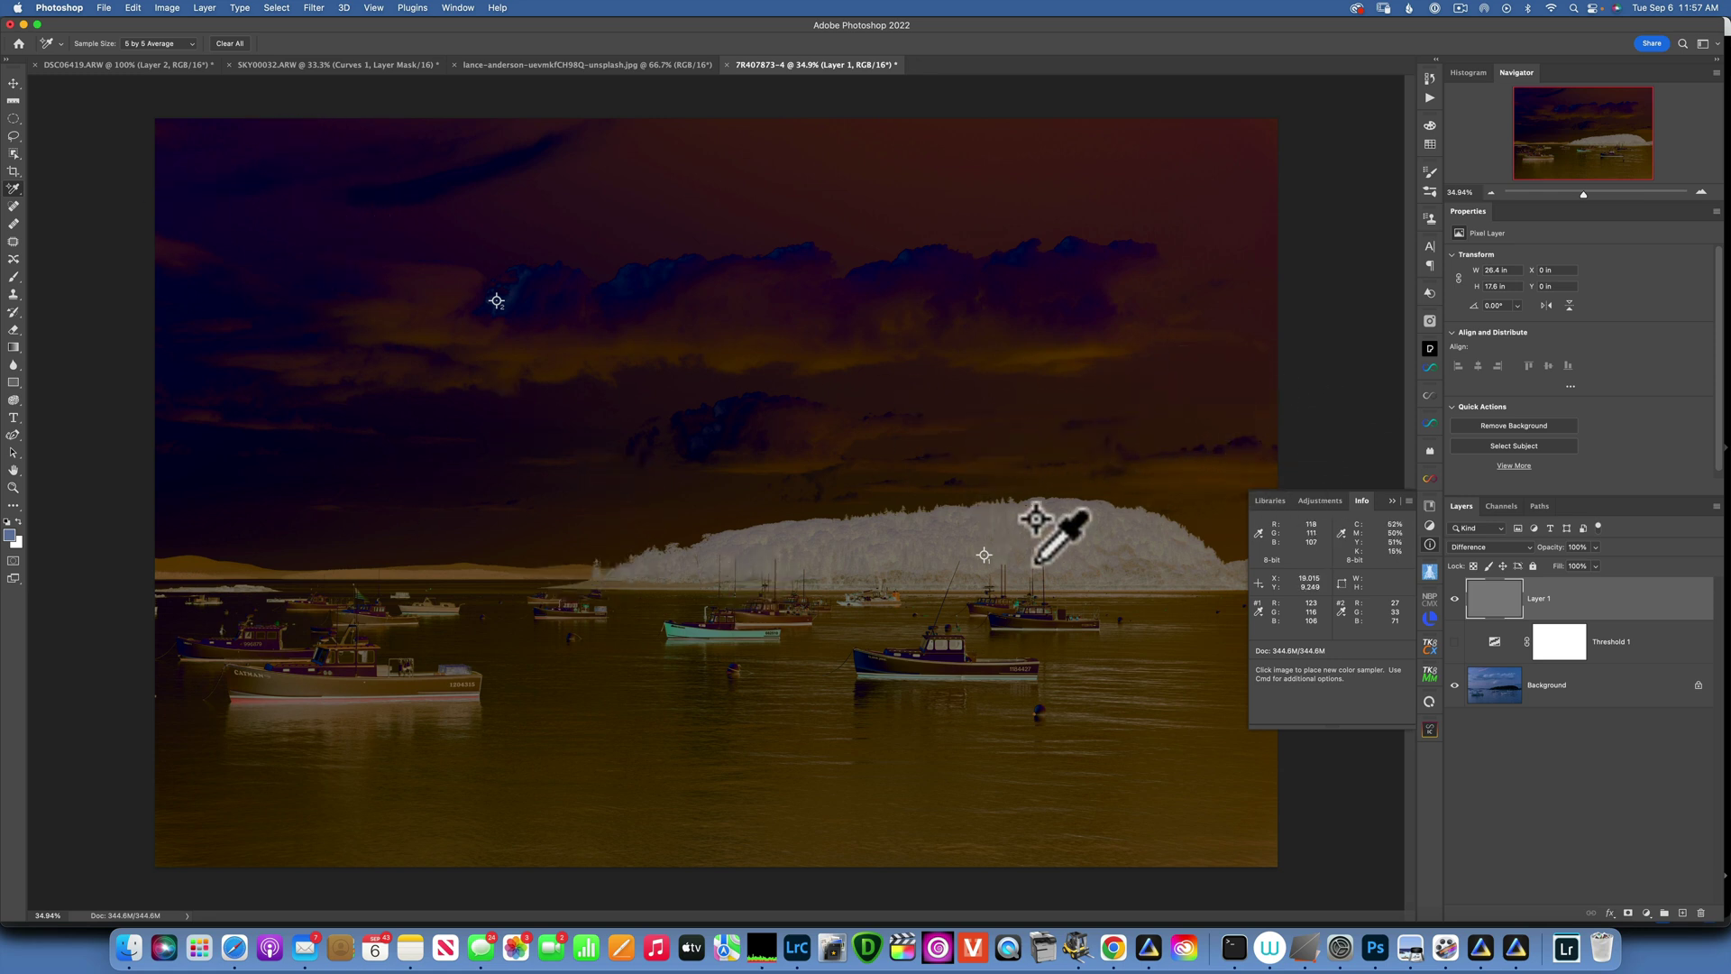
# Place a third colour sampler on a near-black spot in the small clouds above the island's right end.
pyautogui.press('z')
pyautogui.moveTo(1182, 462); pyautogui.dragTo(1317, 464)
pyautogui.press('space')
pyautogui.moveTo(638, 541); pyautogui.dragTo(475, 583)
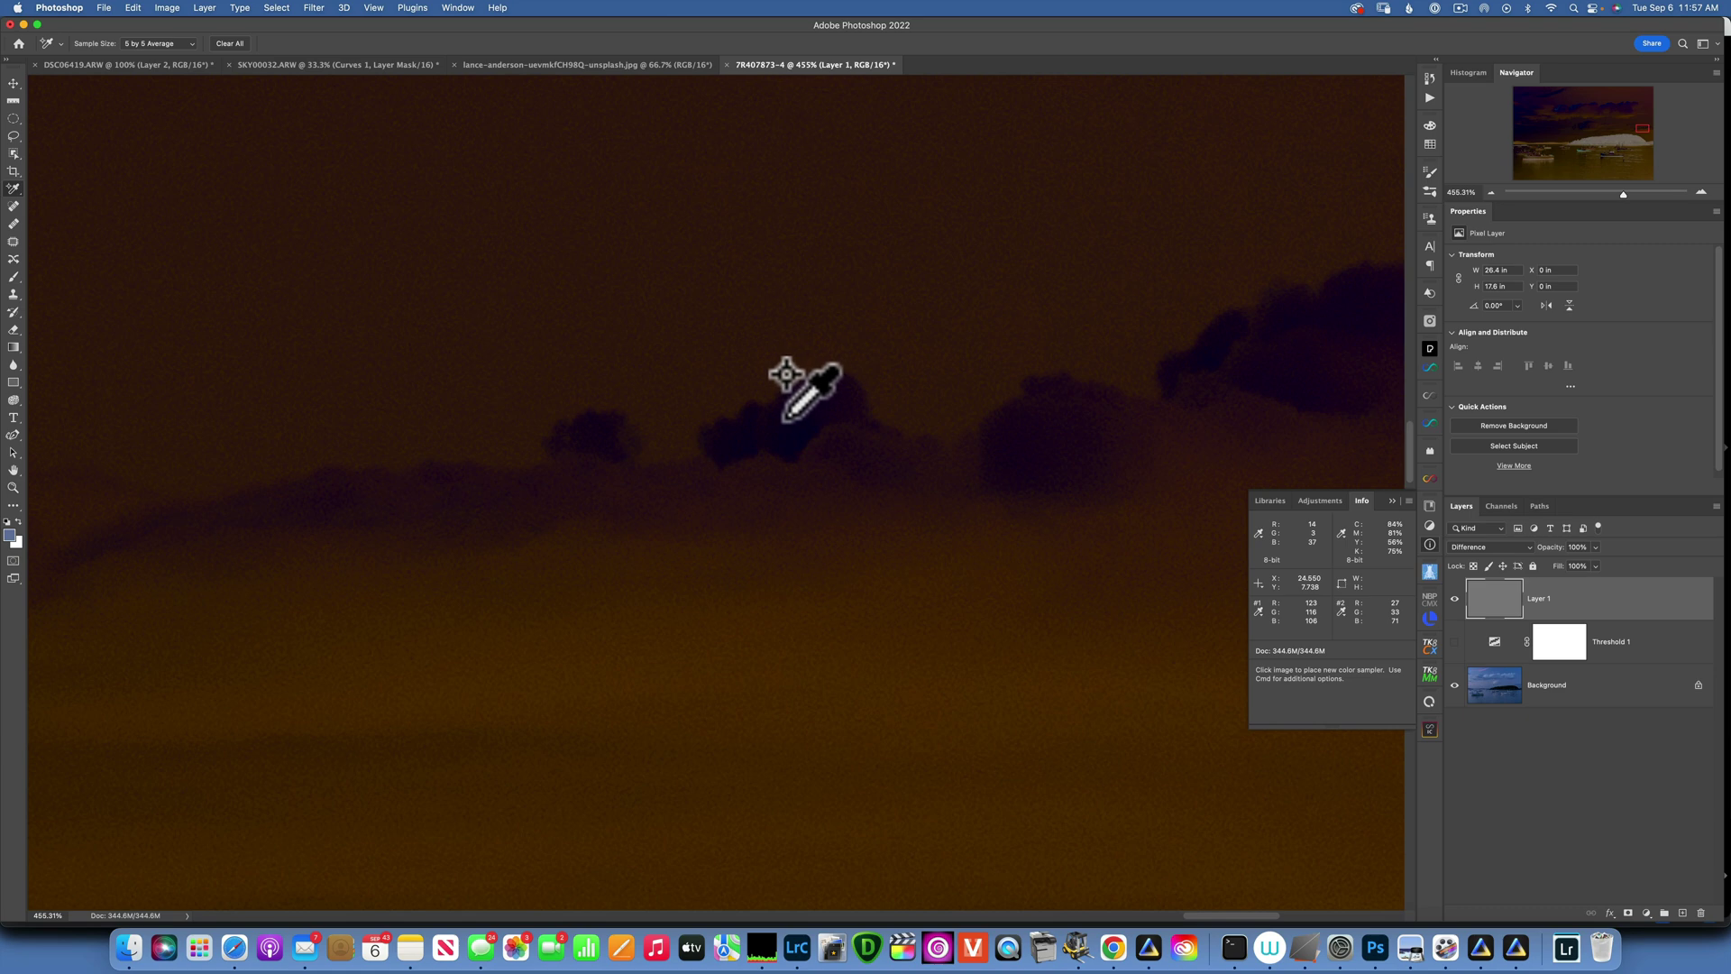
pyautogui.click(782, 419)
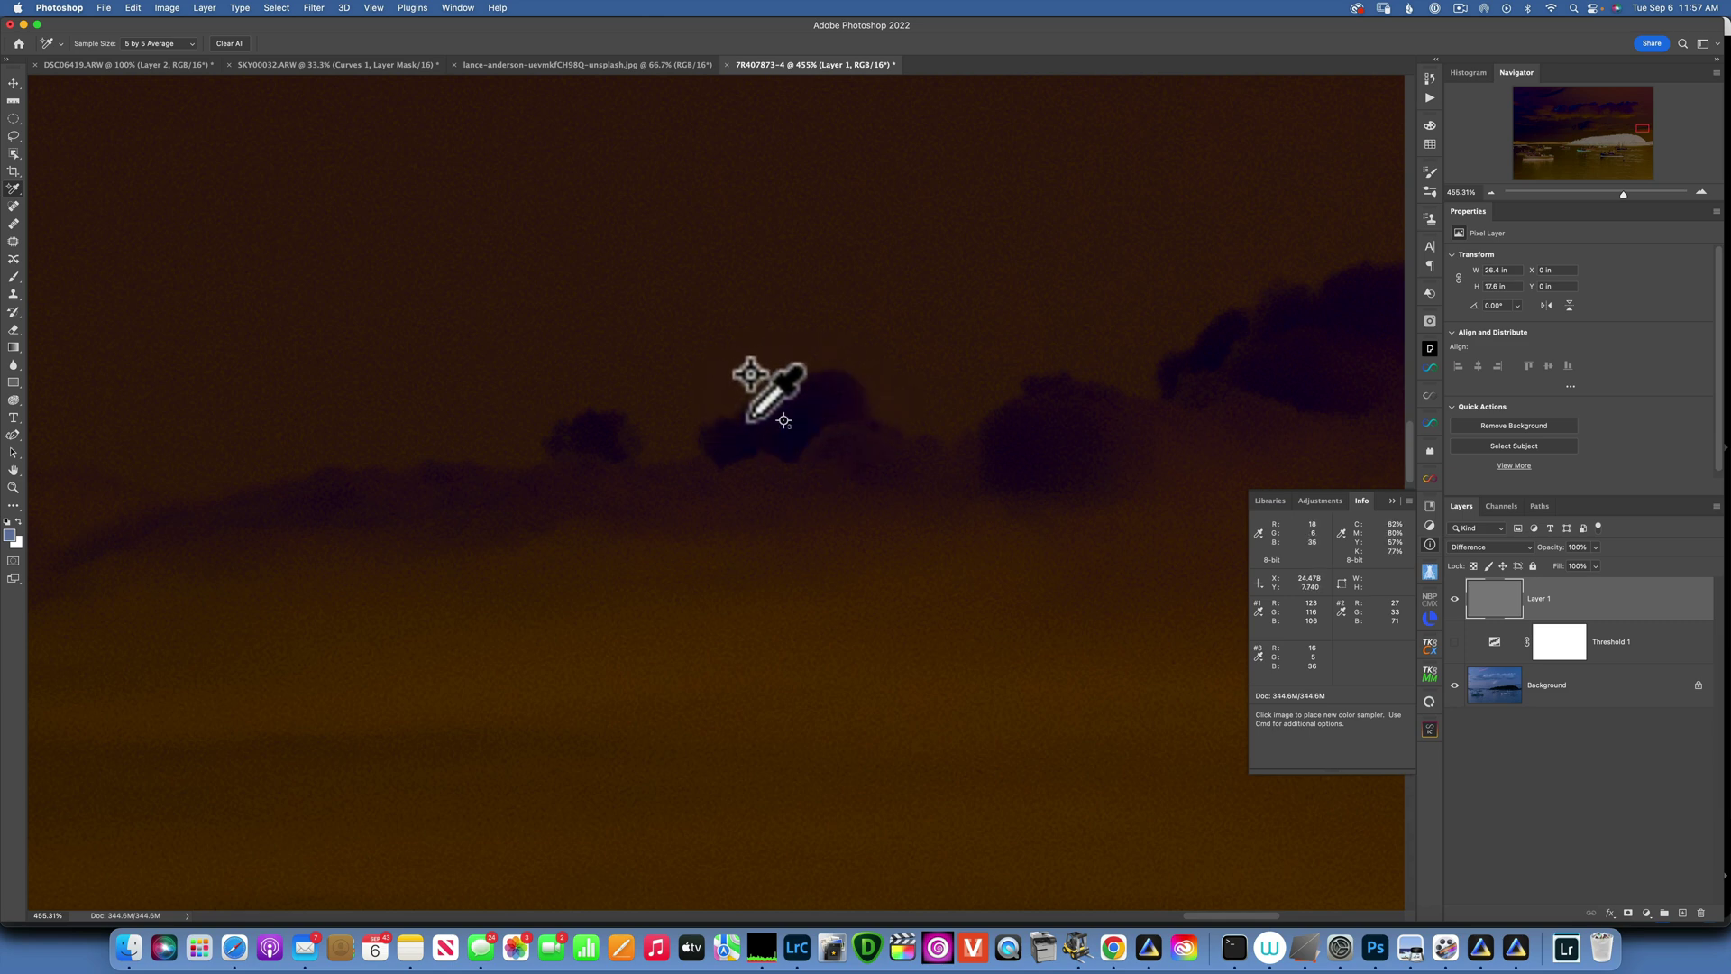
pyautogui.press('super+0')
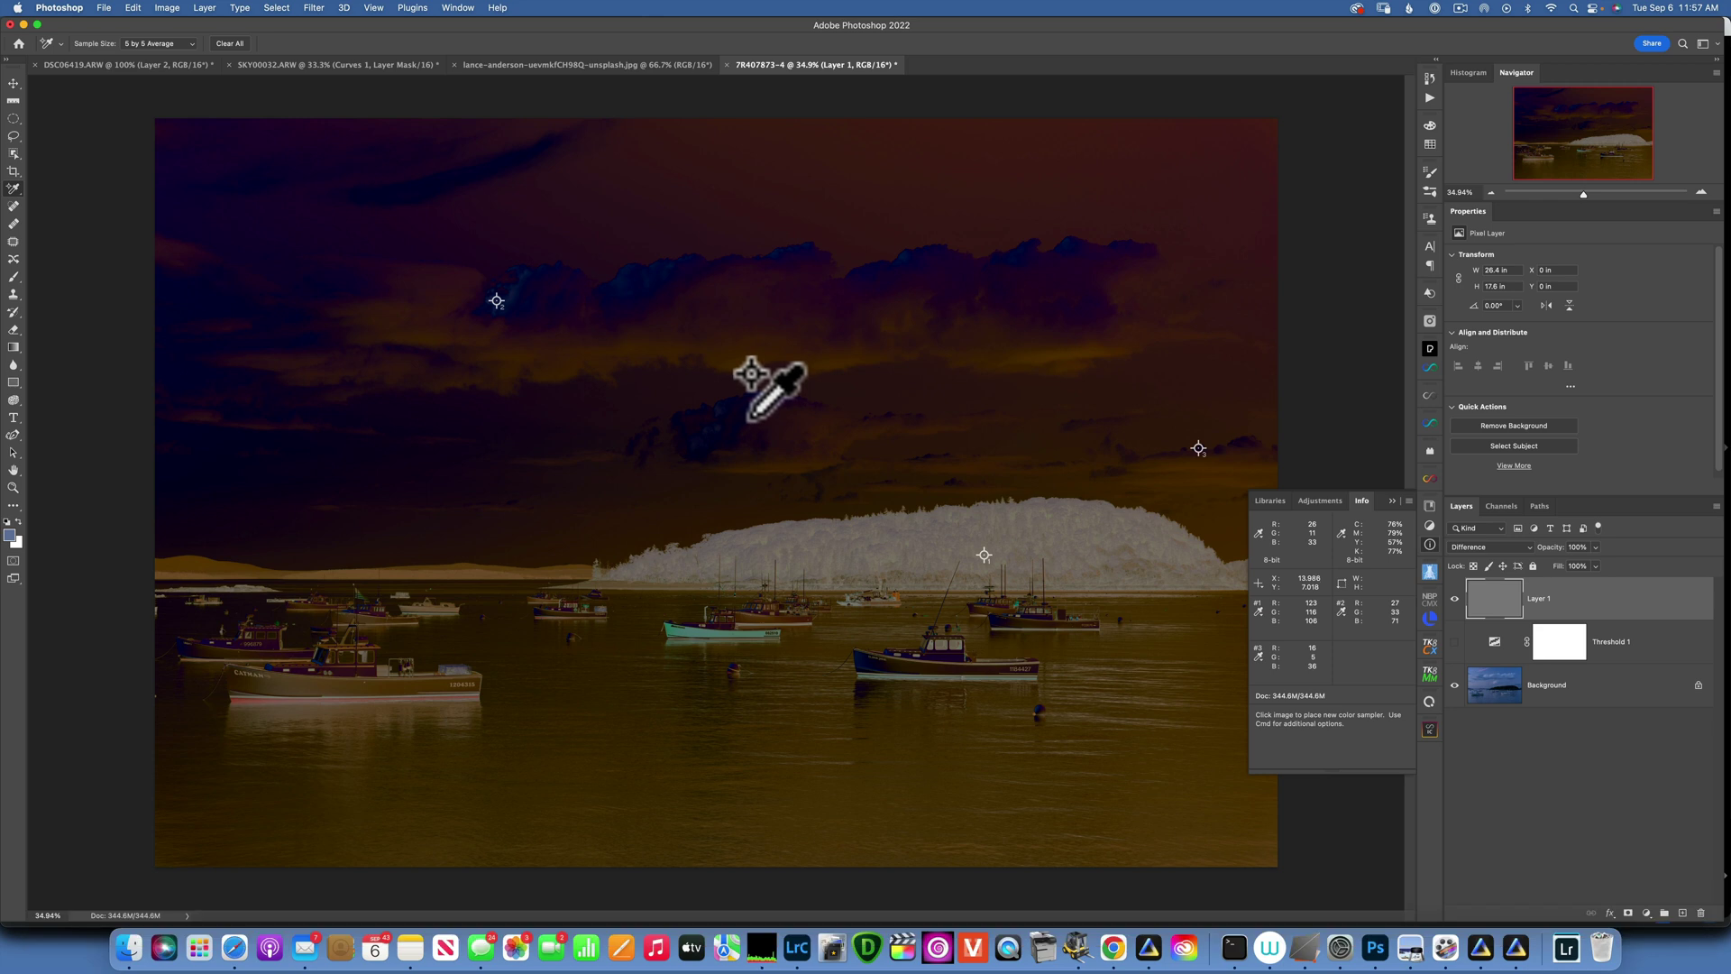
# Hide the 50% gray Difference layer and add a Curves adjustment layer above it.
pyautogui.click(1455, 599)
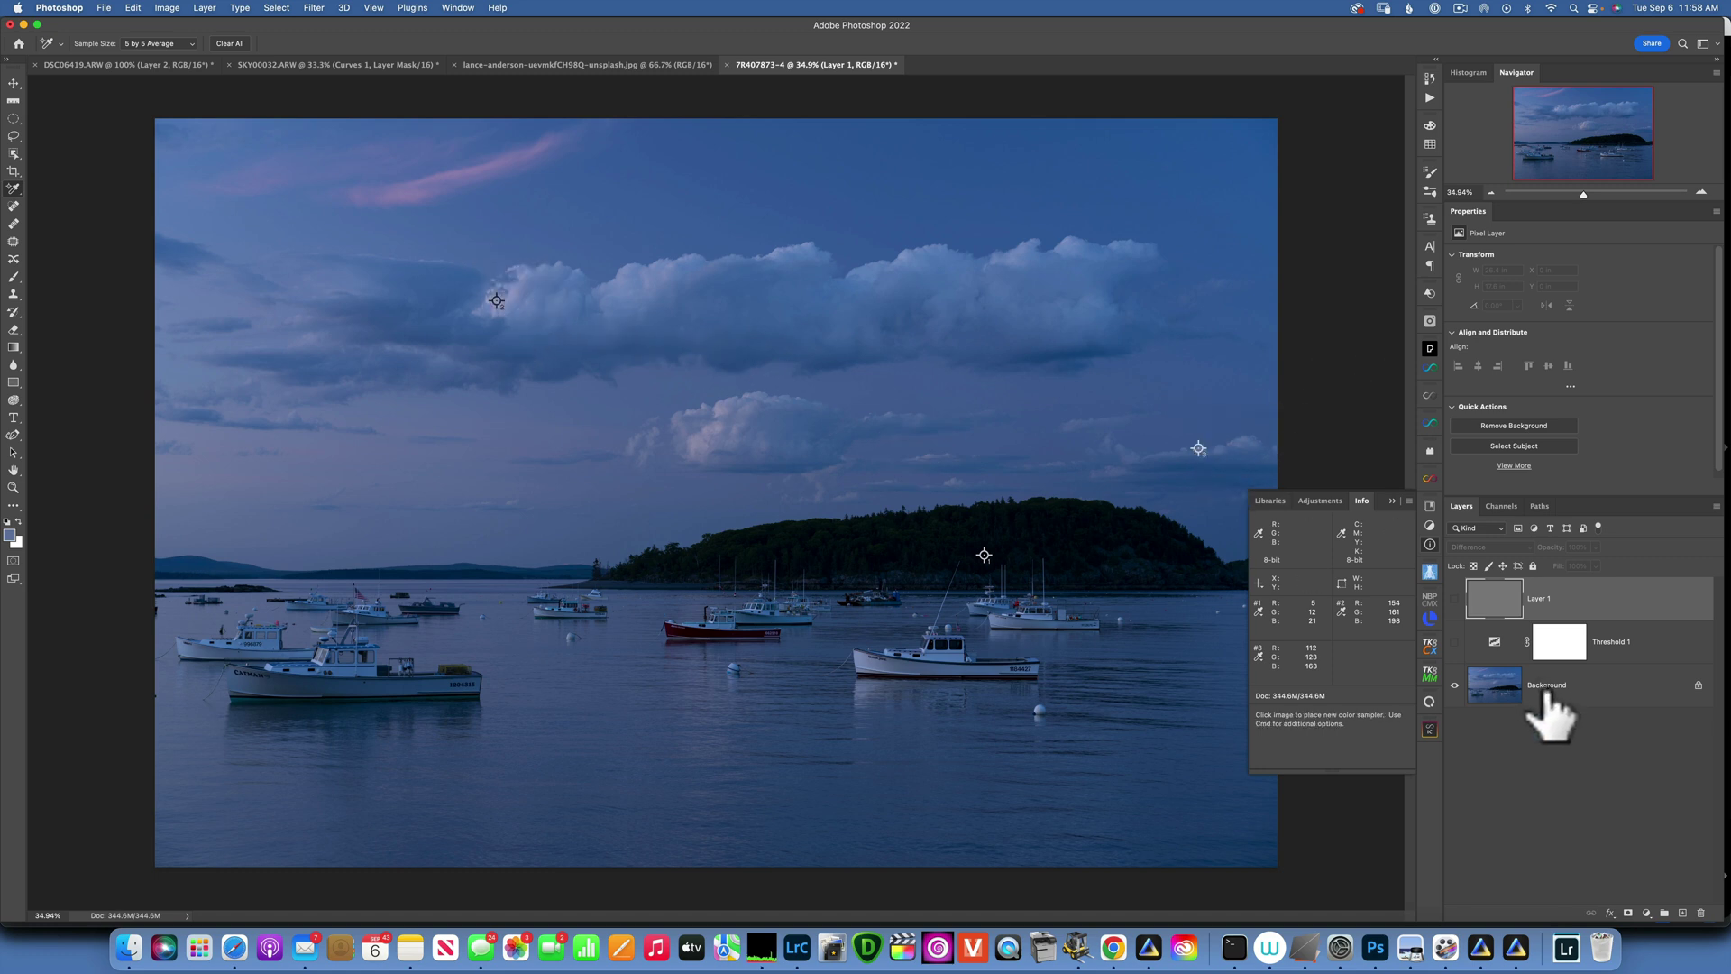
pyautogui.click(1646, 912)
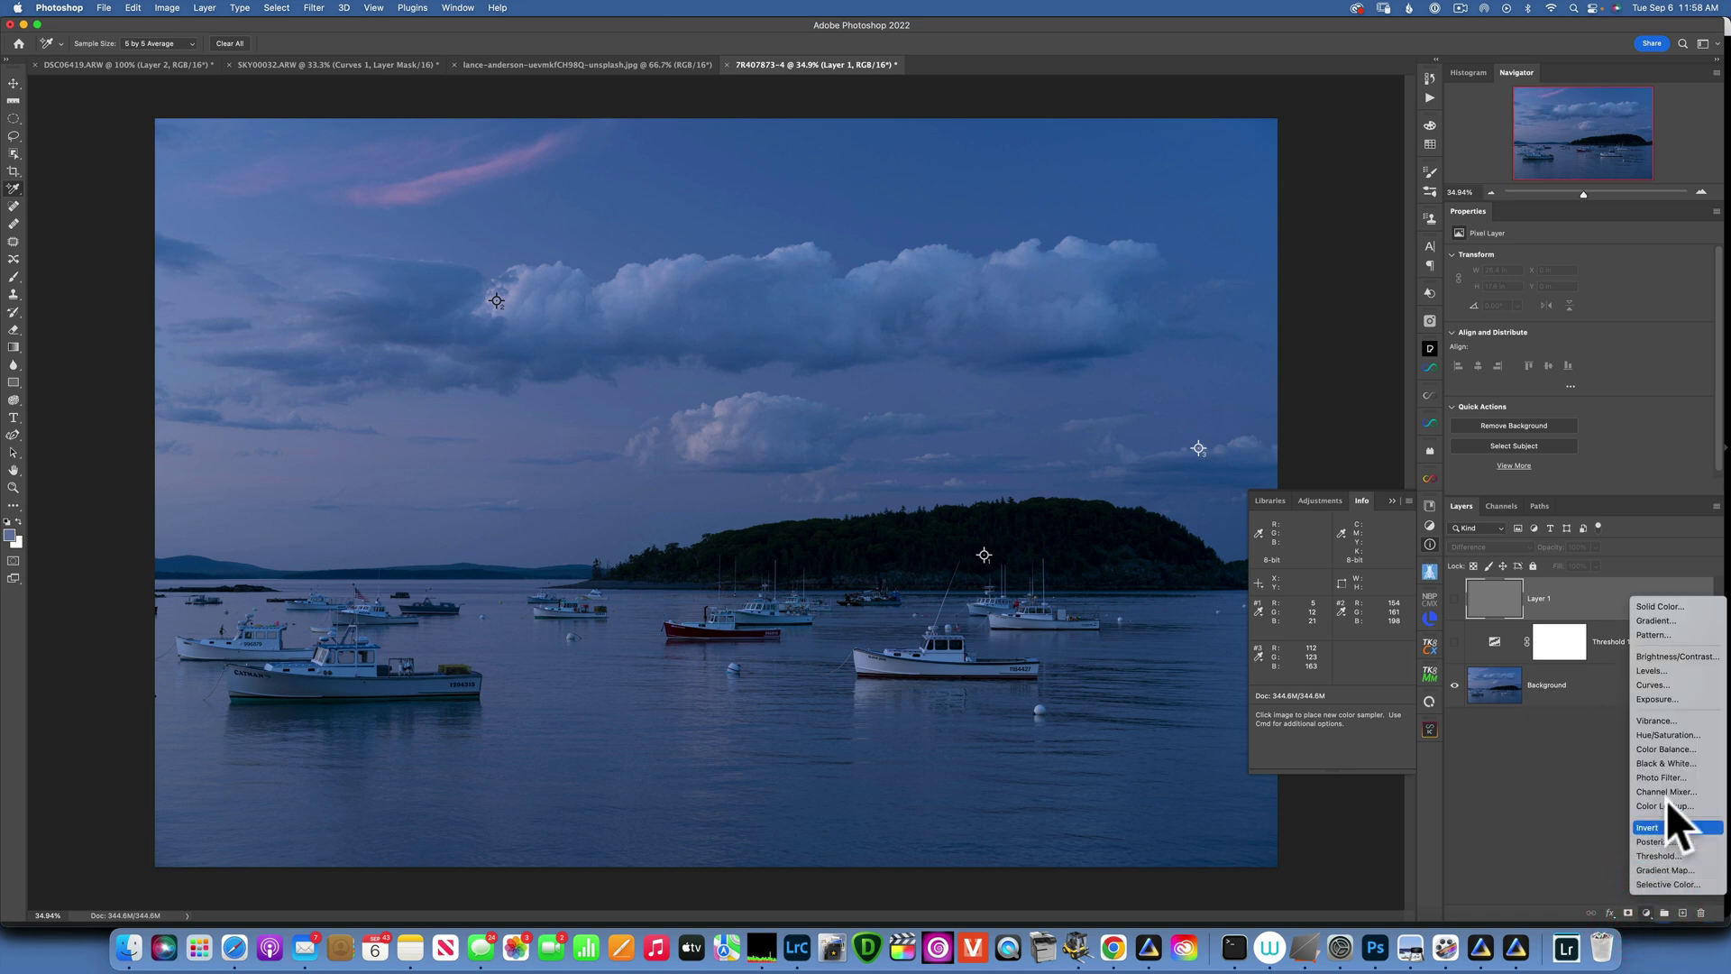
pyautogui.click(1658, 685)
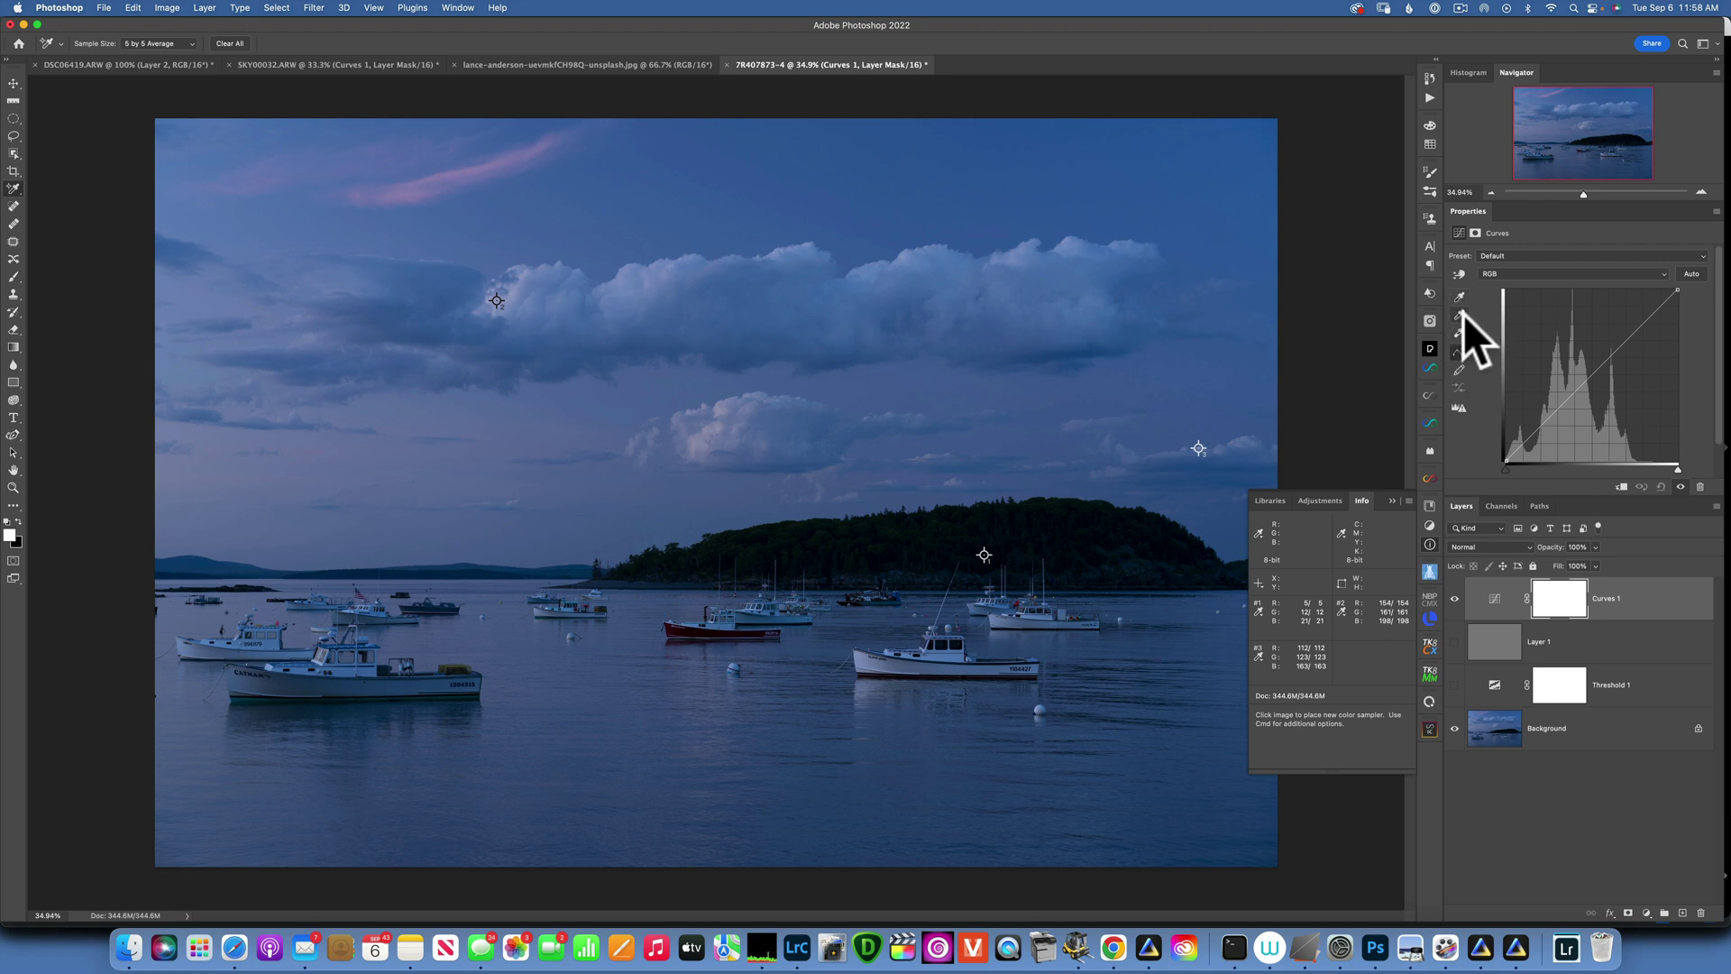
# Add a Levels adjustment layer above the Curves layer to see its eyedroppers, and delete it.
pyautogui.press('BackSpace')
pyautogui.click(1646, 912)
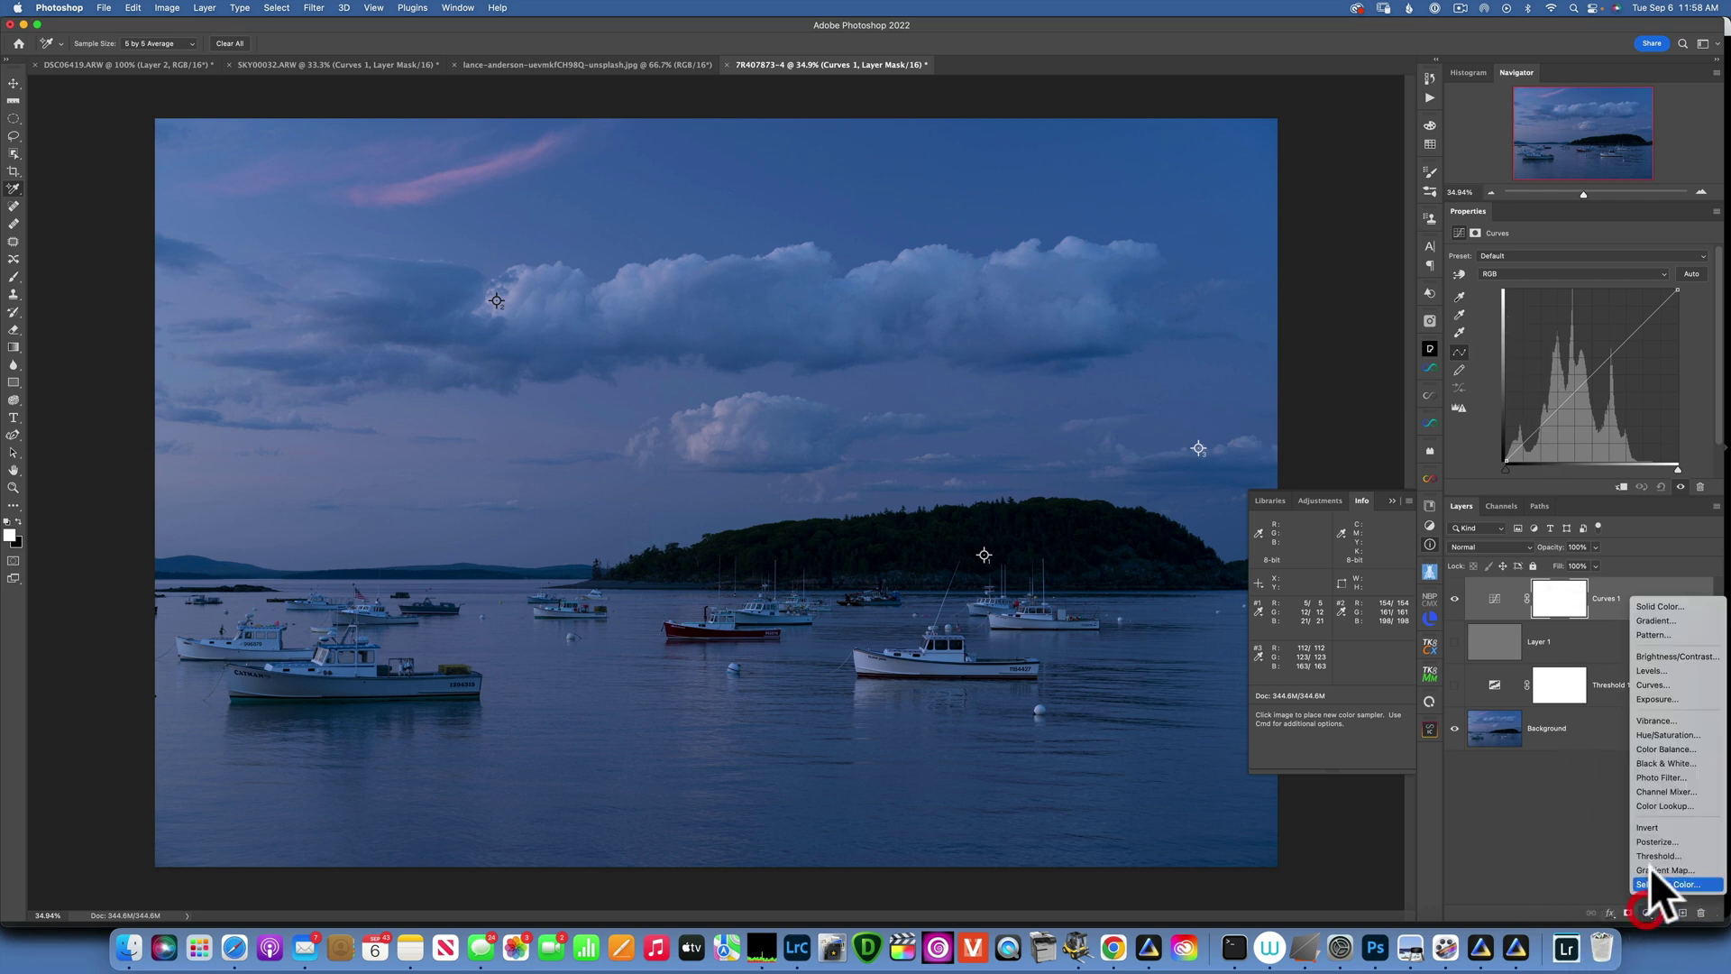
pyautogui.click(1642, 670)
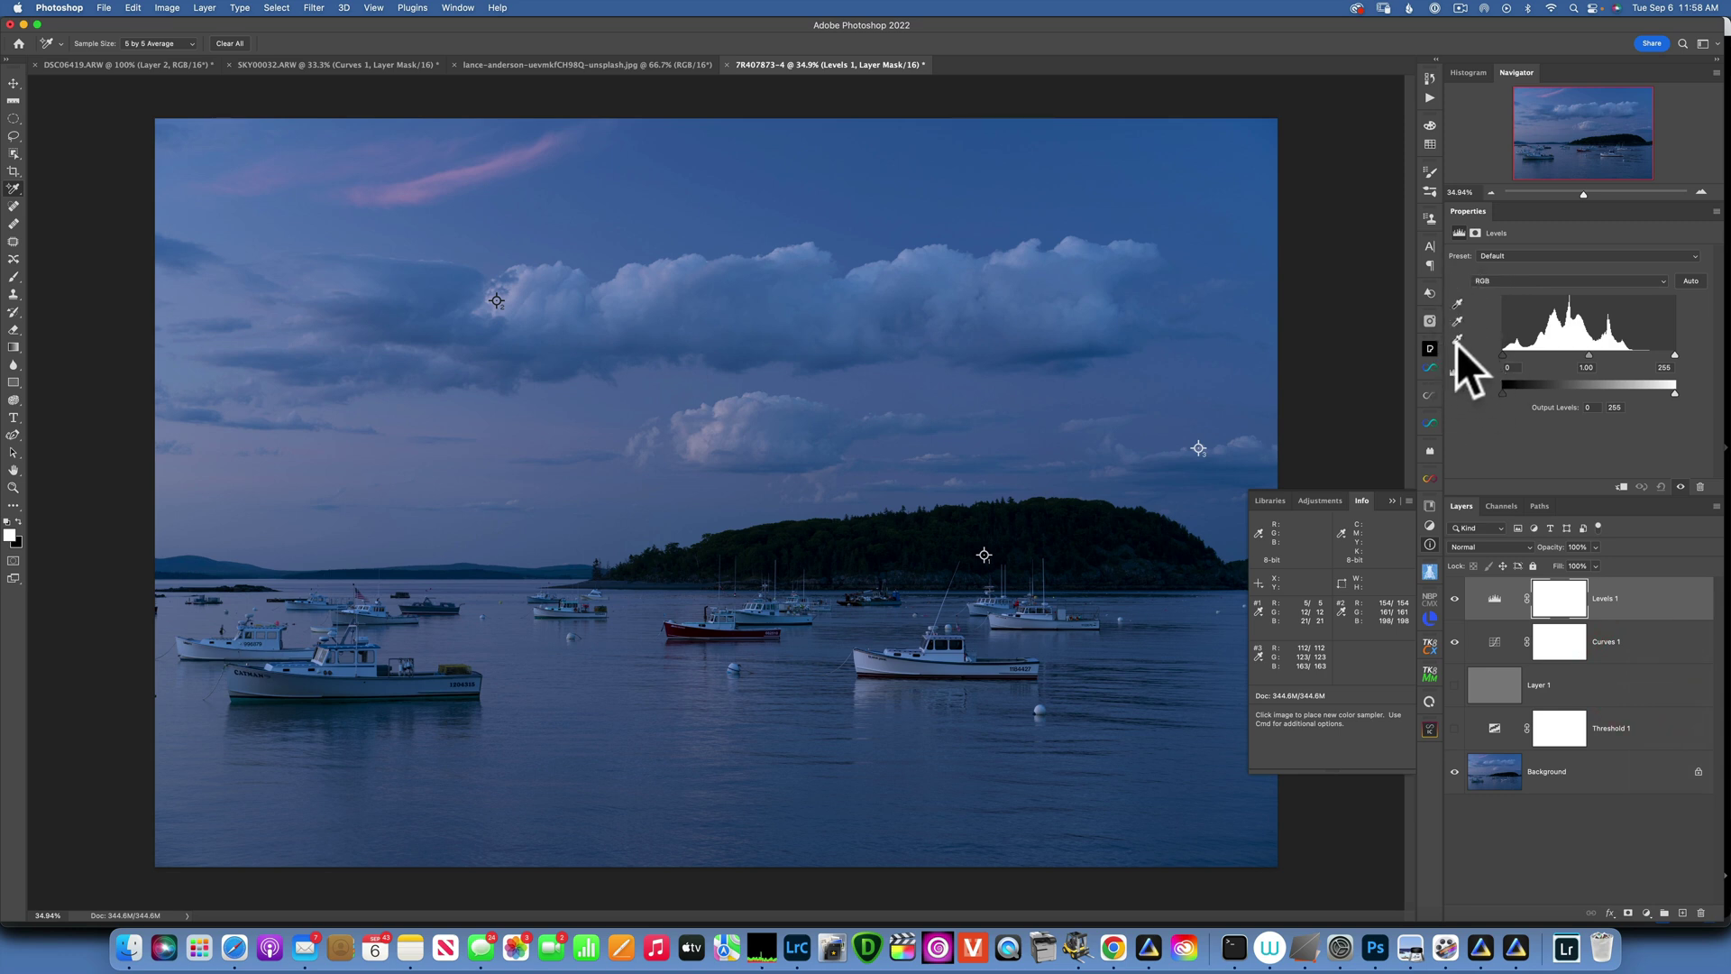
pyautogui.click(1500, 608)
pyautogui.press('BackSpace')
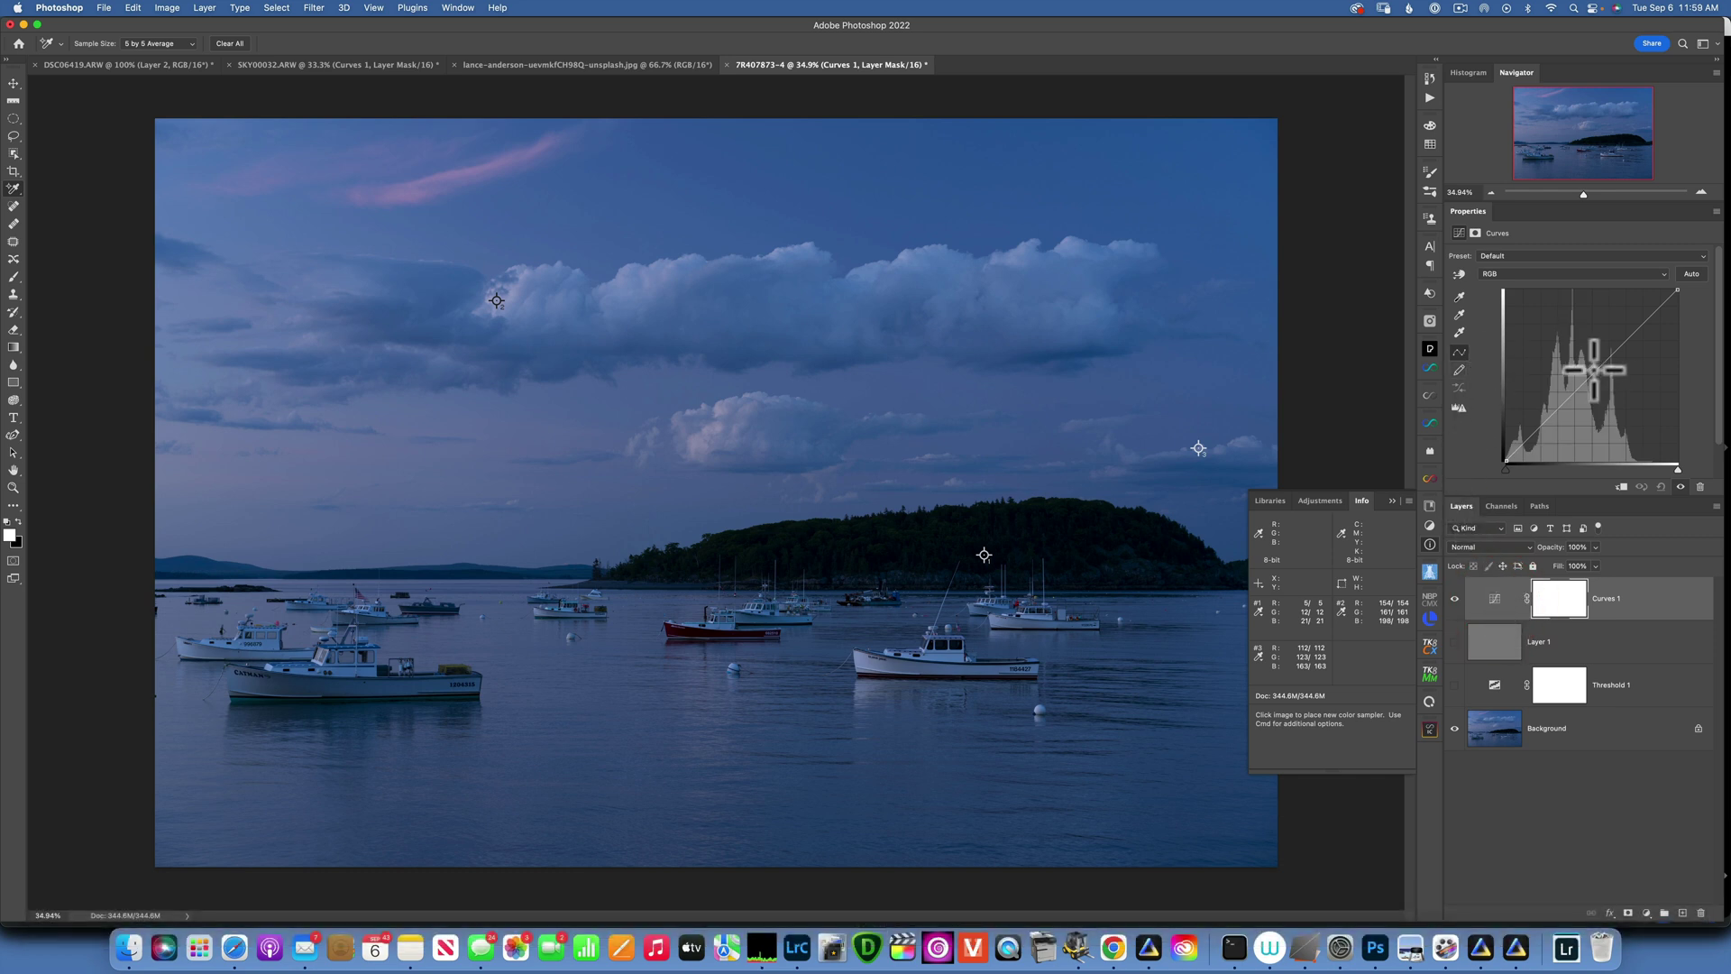
# In the Curves adjustment, sample the black point at the island marker and the white point at the bright cloud marker.
pyautogui.click(1458, 298)
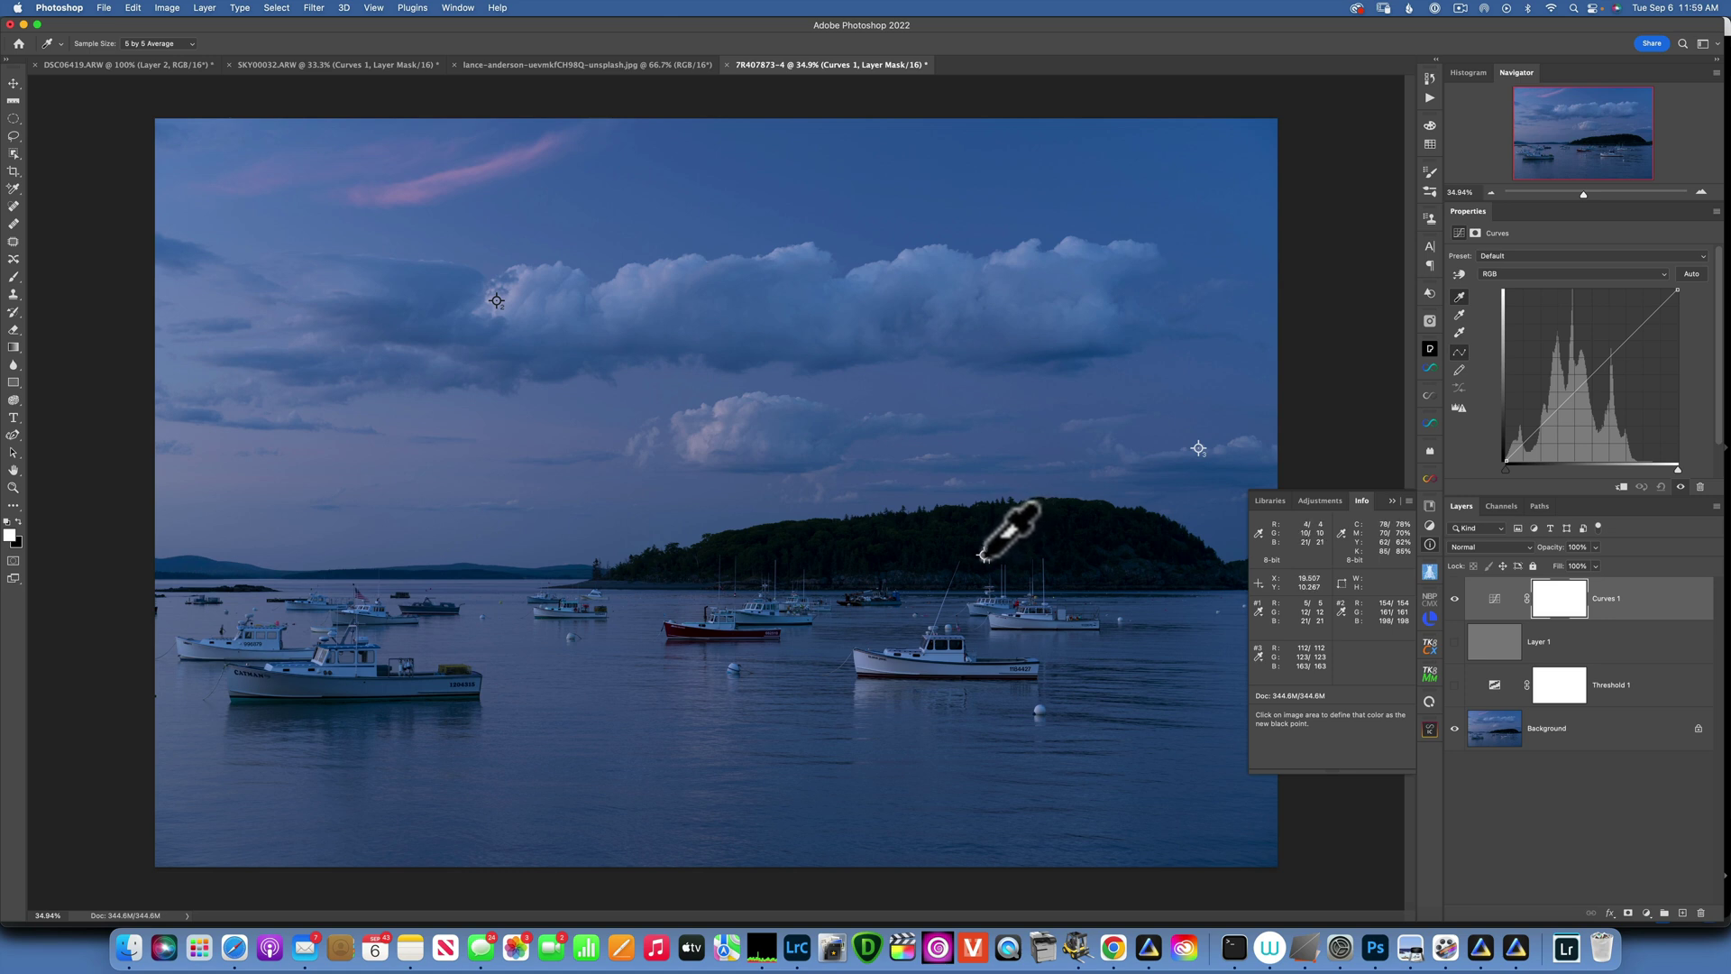
pyautogui.click(984, 555)
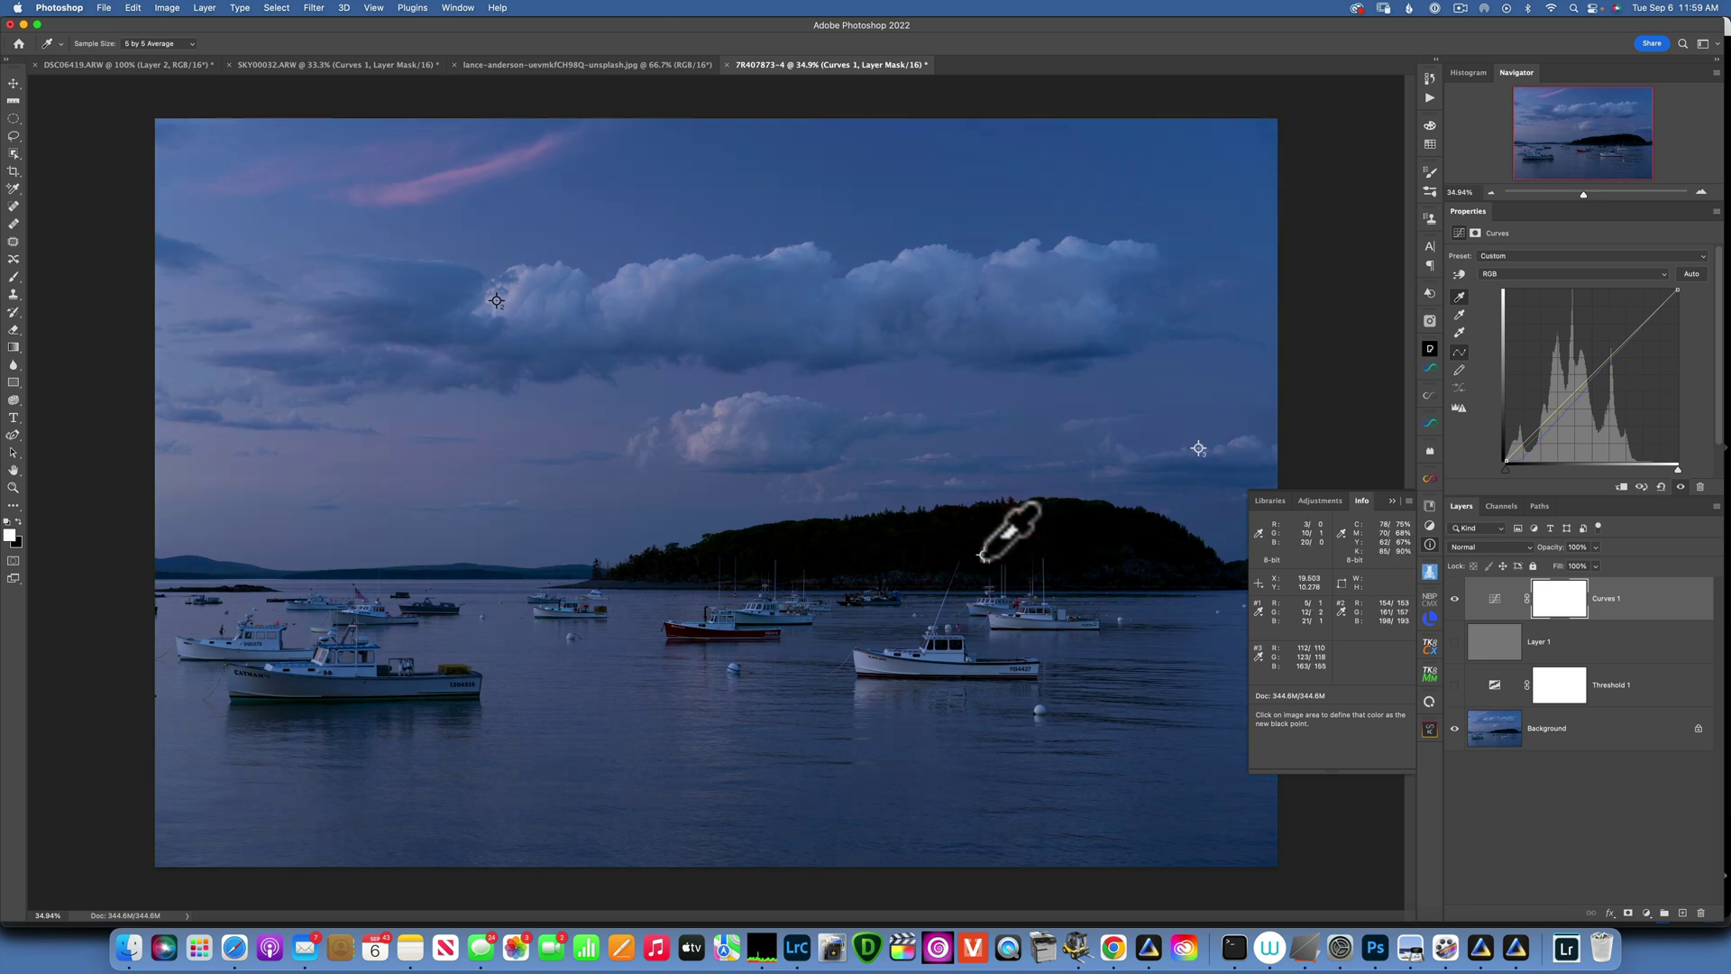
pyautogui.click(1459, 330)
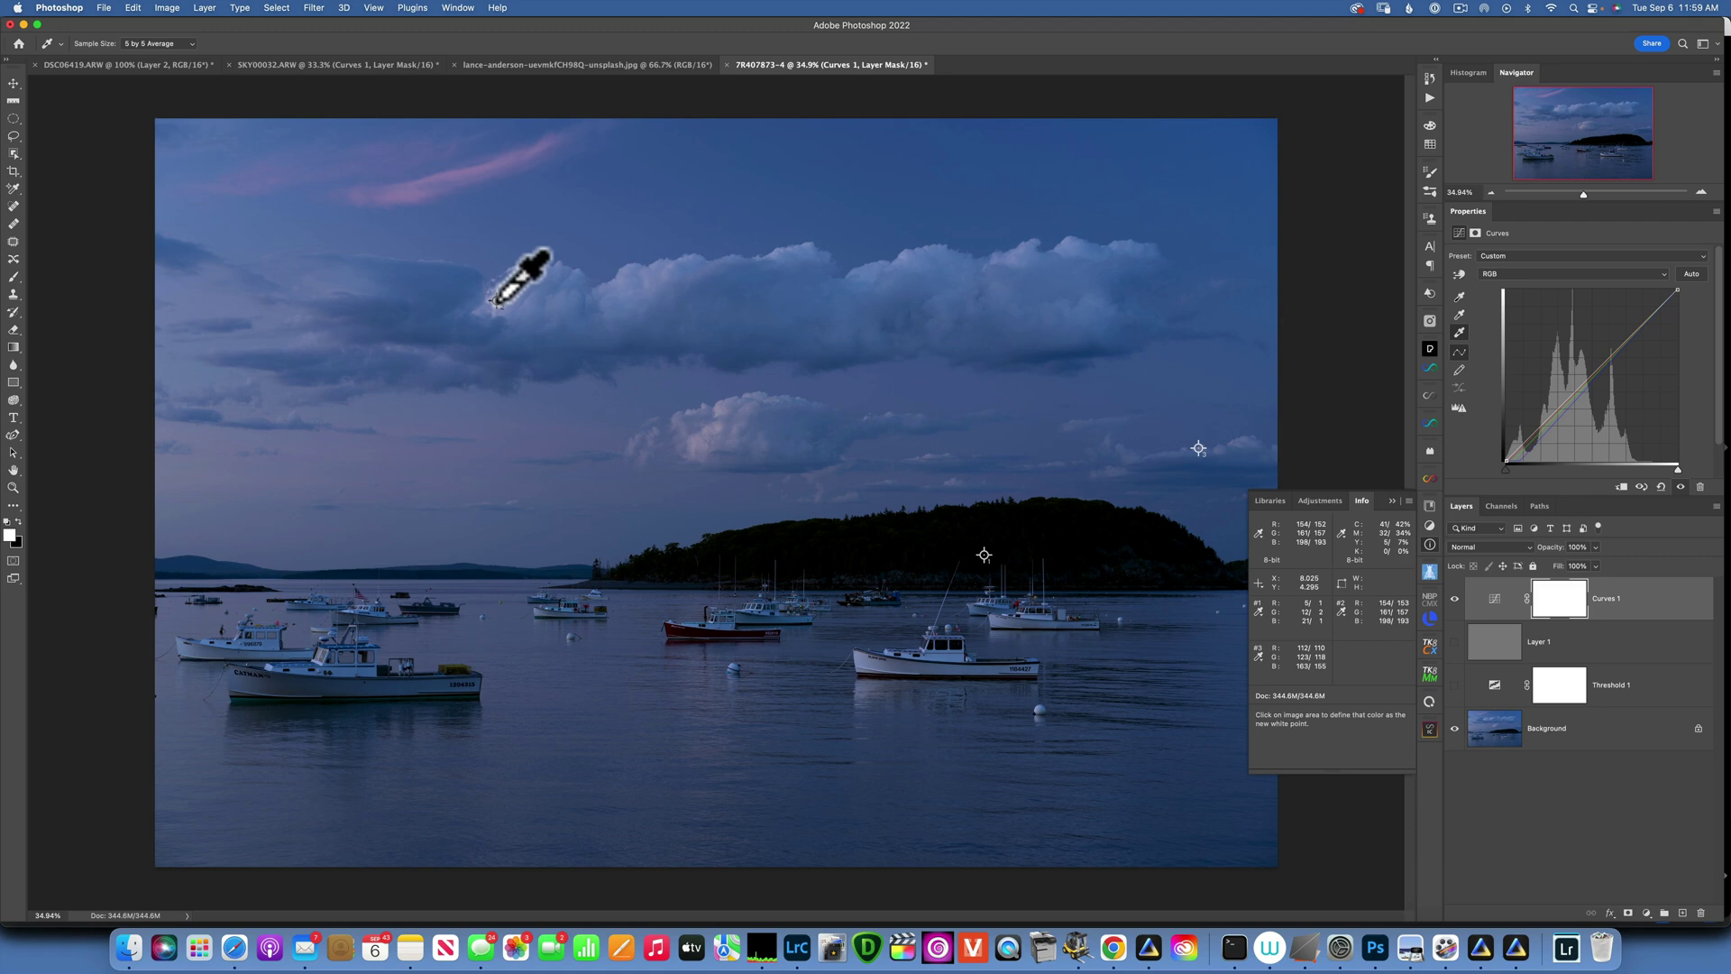
pyautogui.click(495, 303)
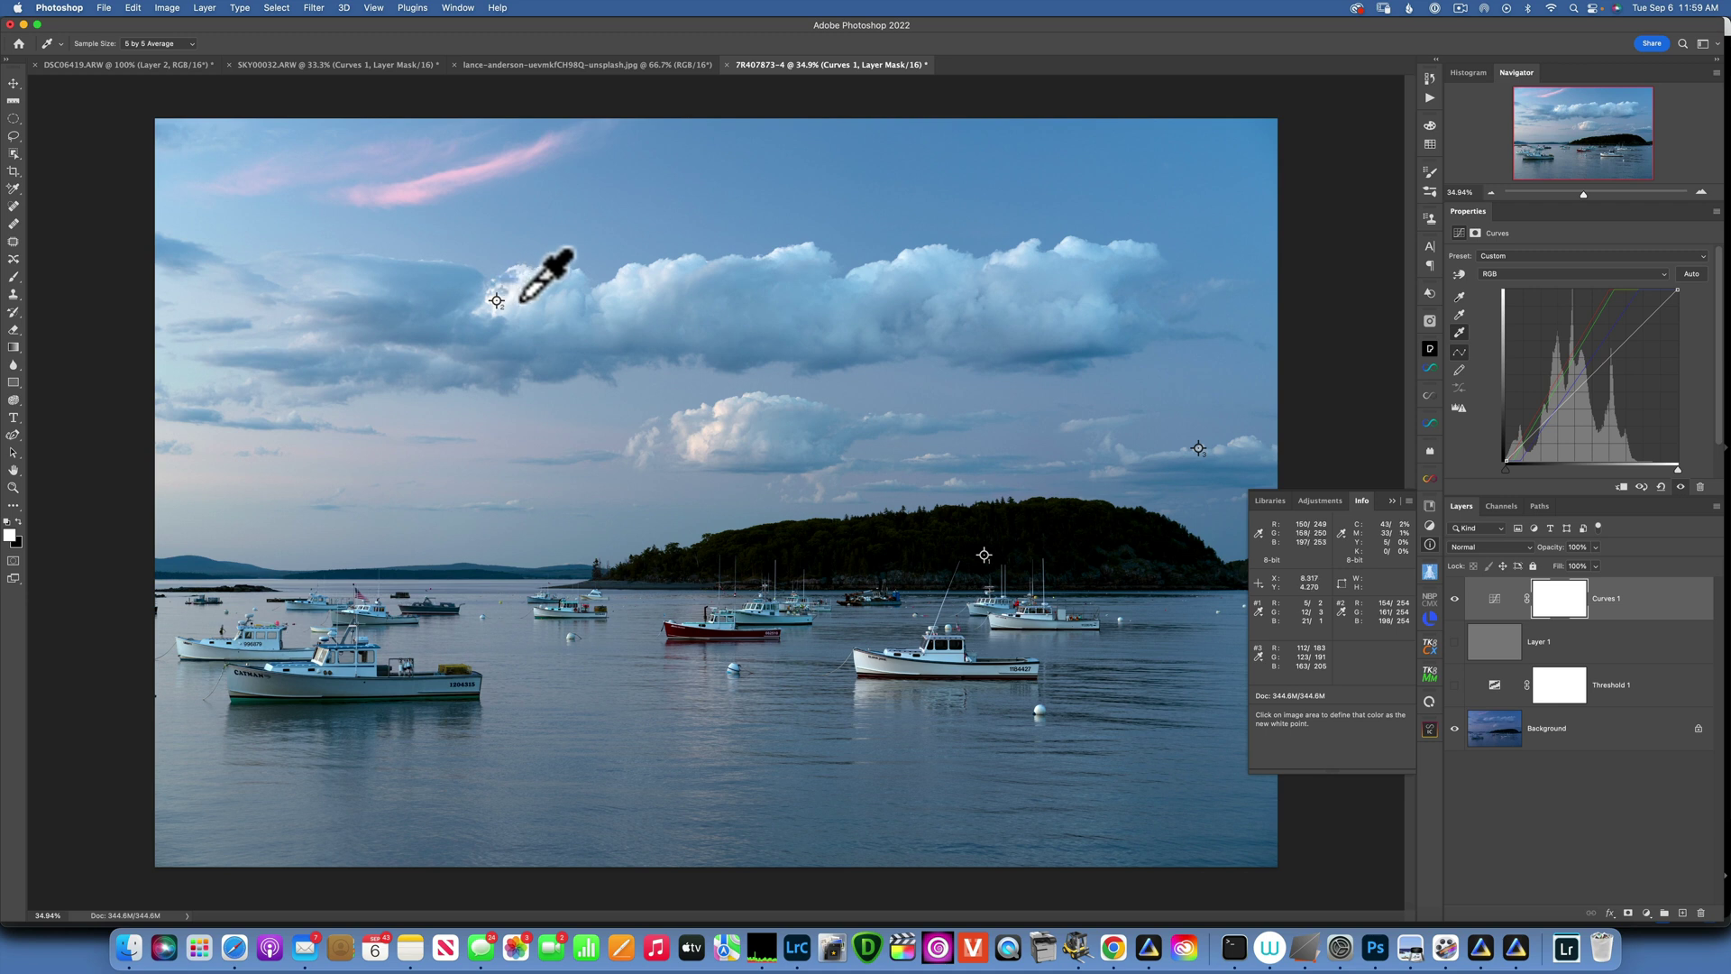
# Sample the Curves gray point at the third marker, and compare the photo with the Curves layer off and on.
pyautogui.click(1458, 312)
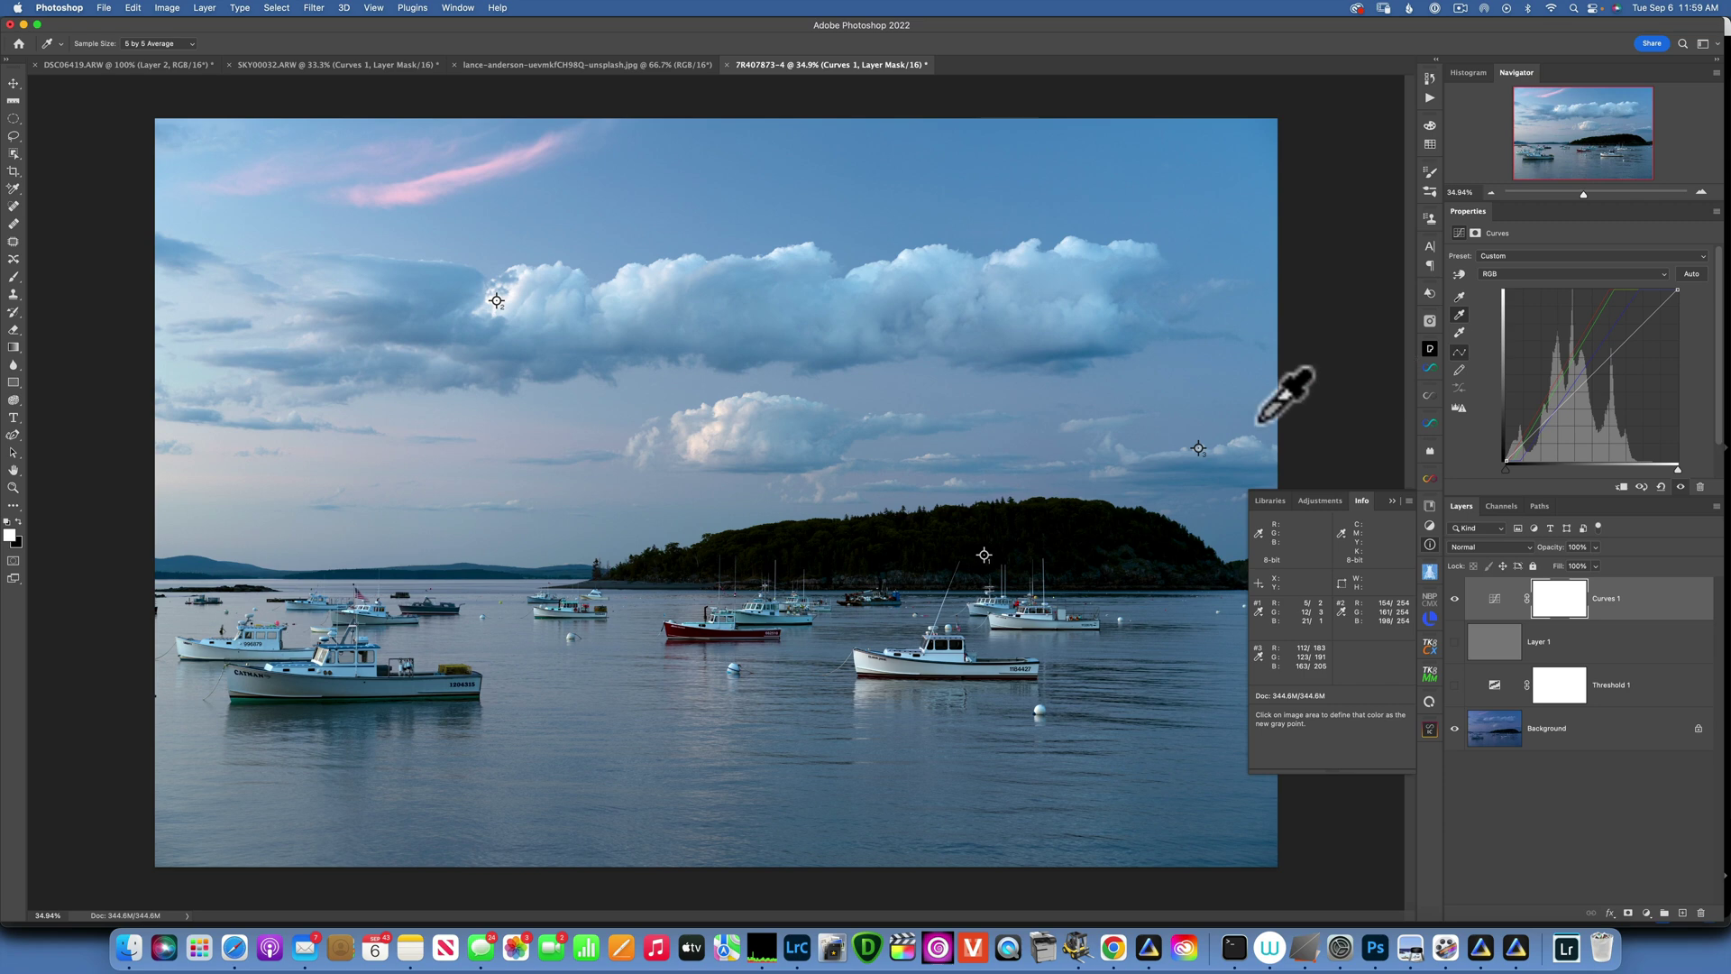
pyautogui.click(1196, 450)
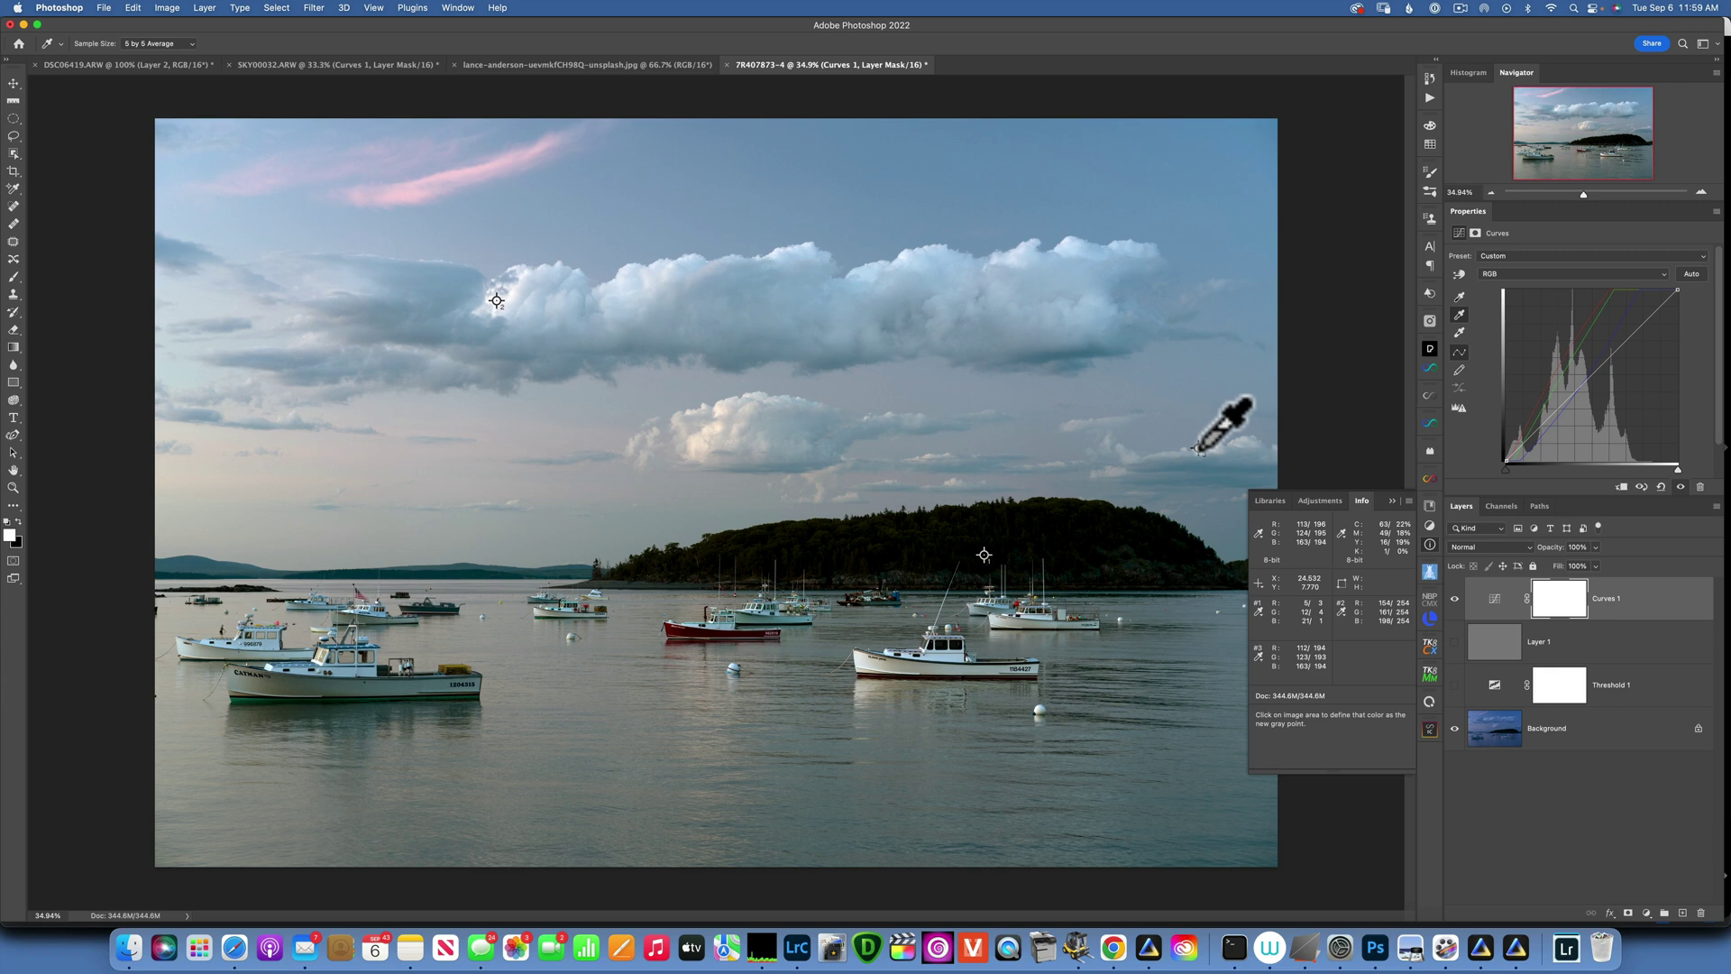
pyautogui.click(1455, 599)
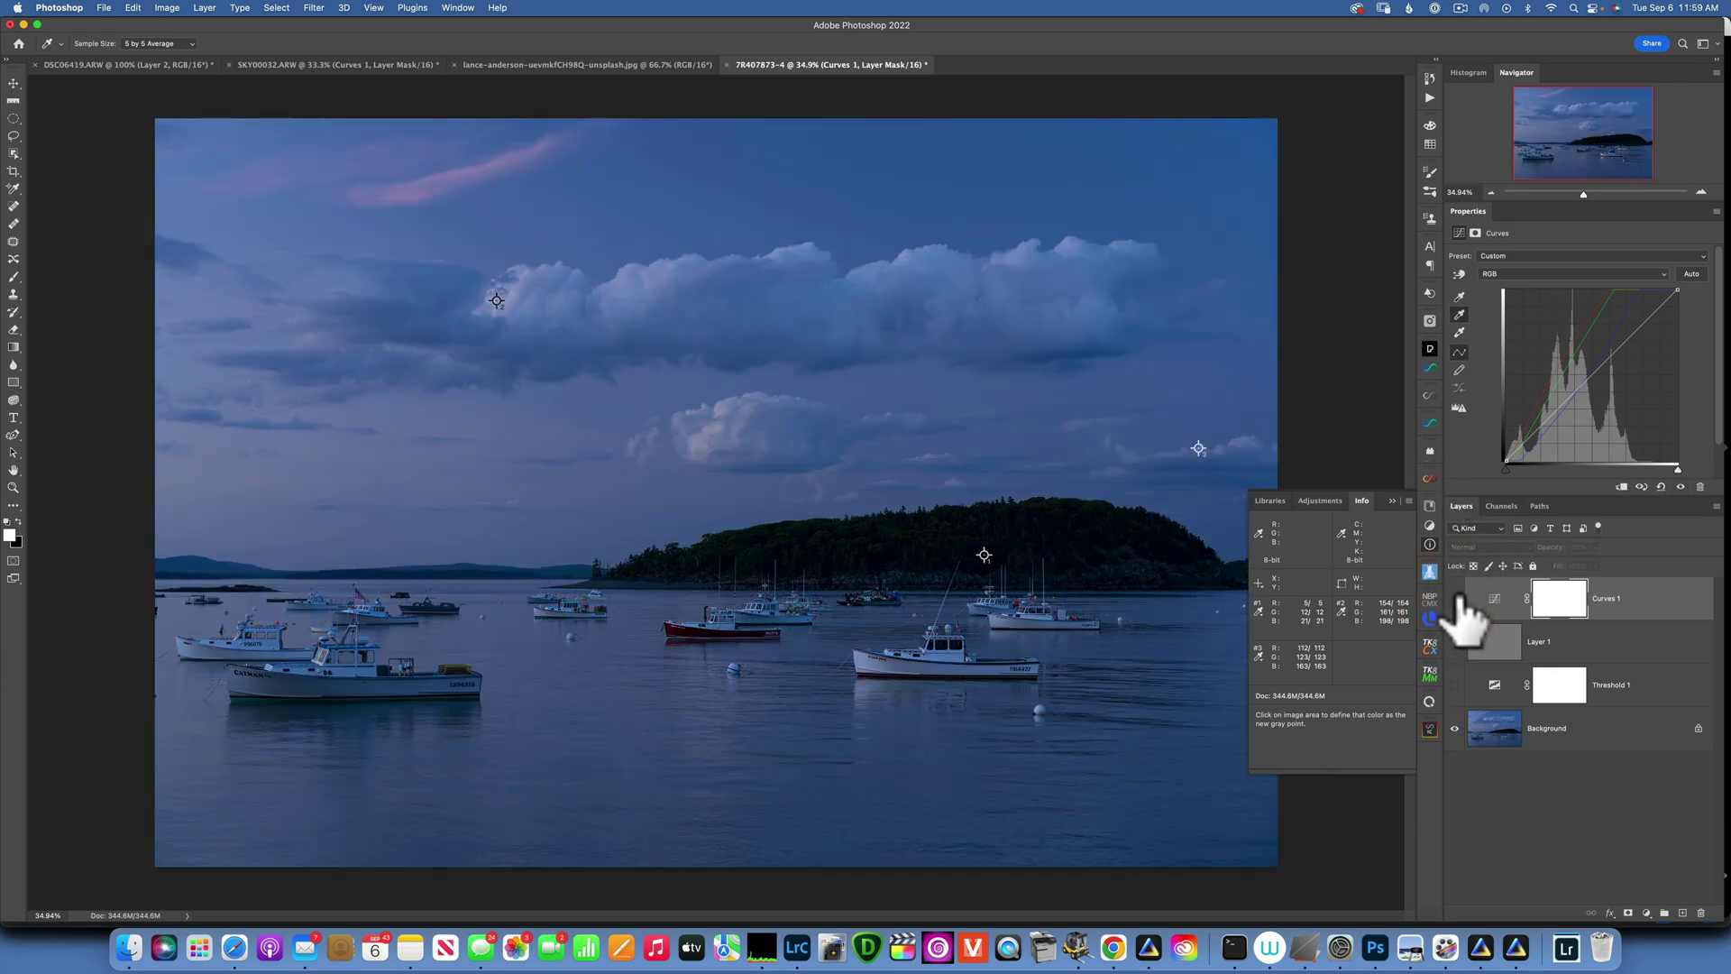
pyautogui.click(1455, 598)
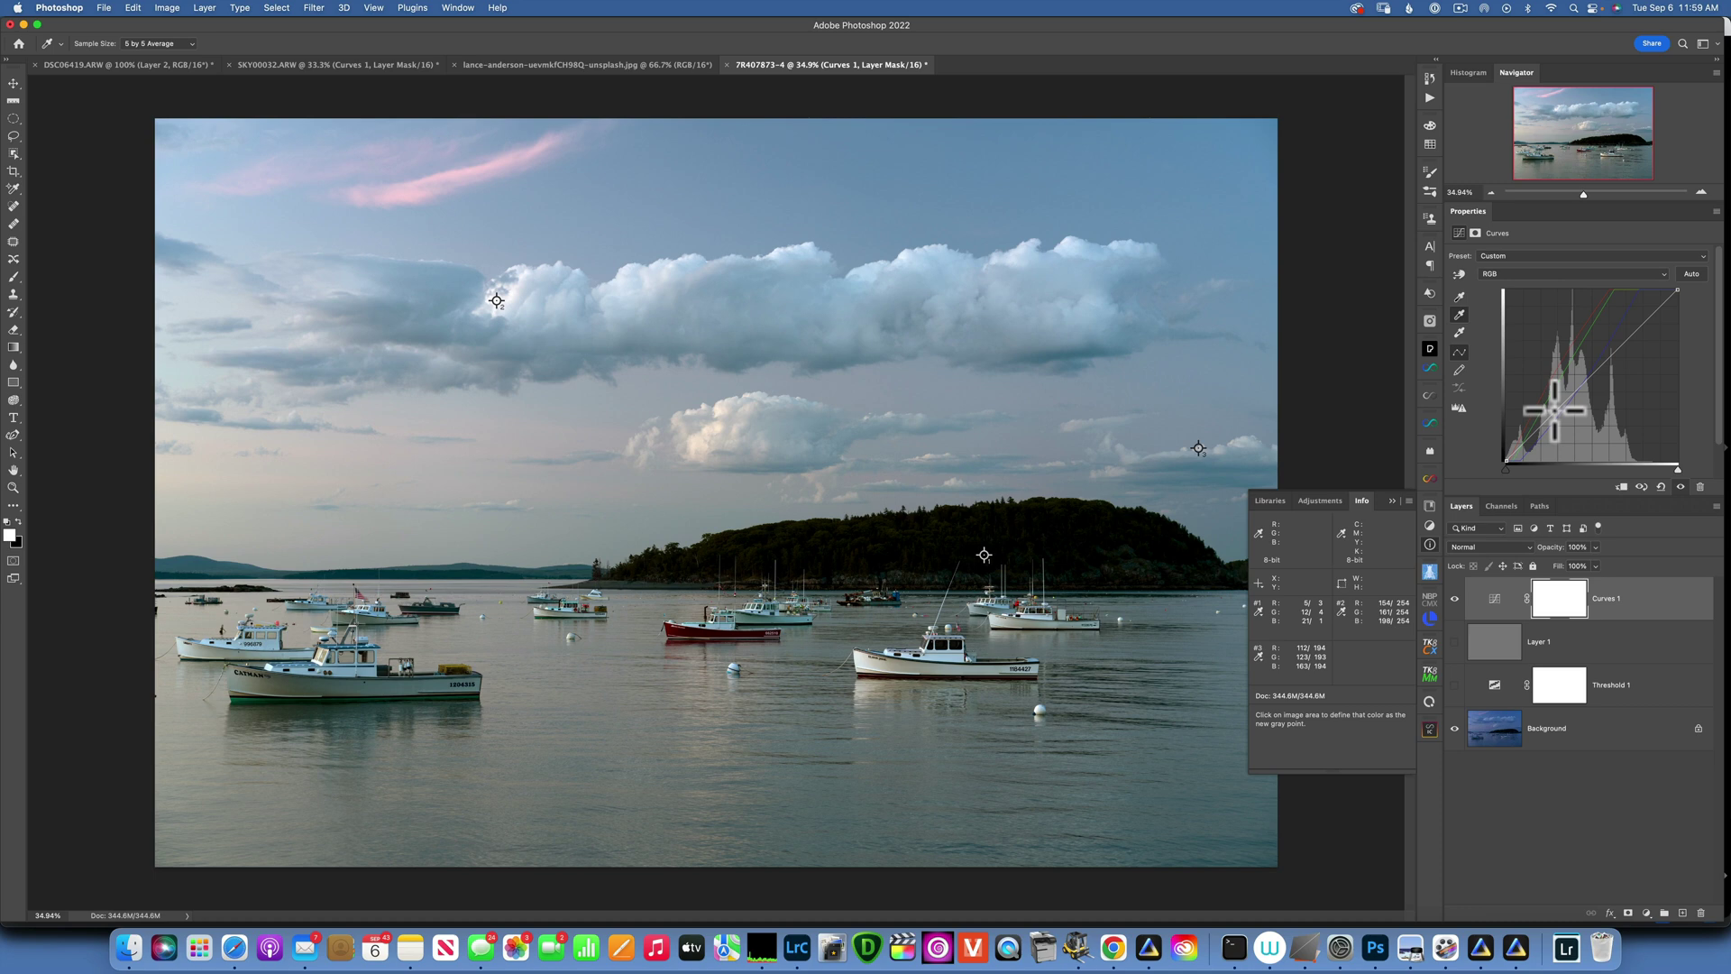
# Darken the shadows on the RGB curve, add a highlight point near the diagonal, and compare the photo with the Curves layer off and on.
pyautogui.moveTo(1549, 414); pyautogui.dragTo(1556, 419)
pyautogui.moveTo(1628, 352); pyautogui.dragTo(1625, 346)
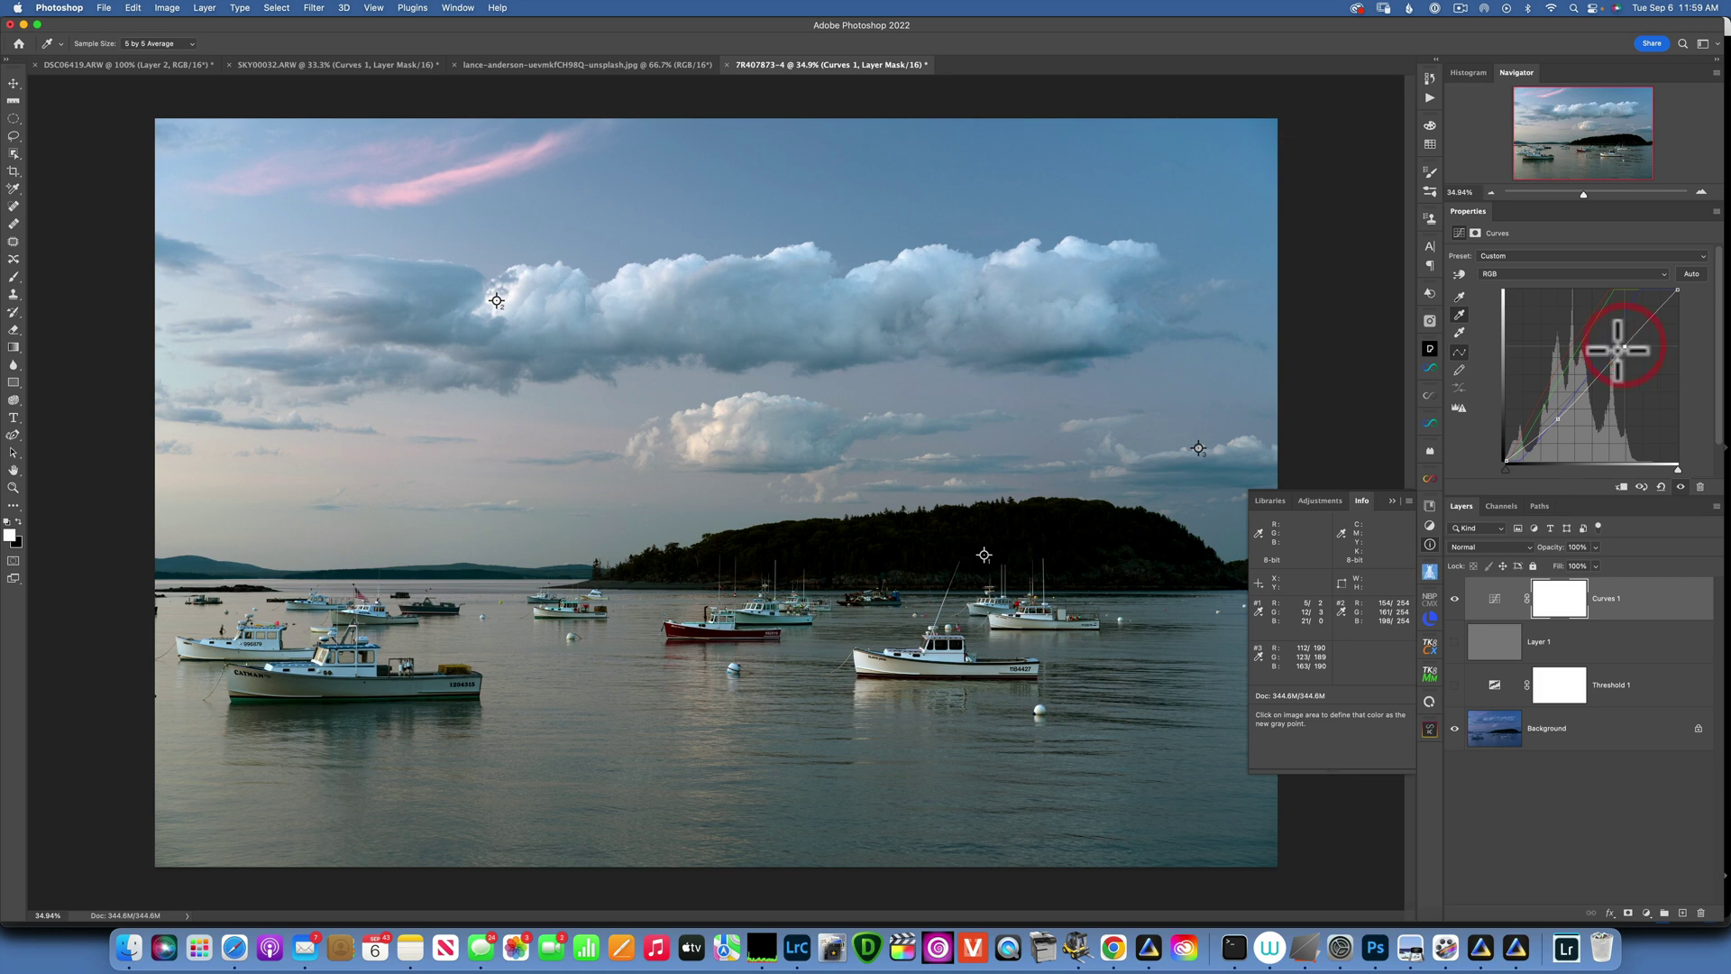
pyautogui.click(1455, 598)
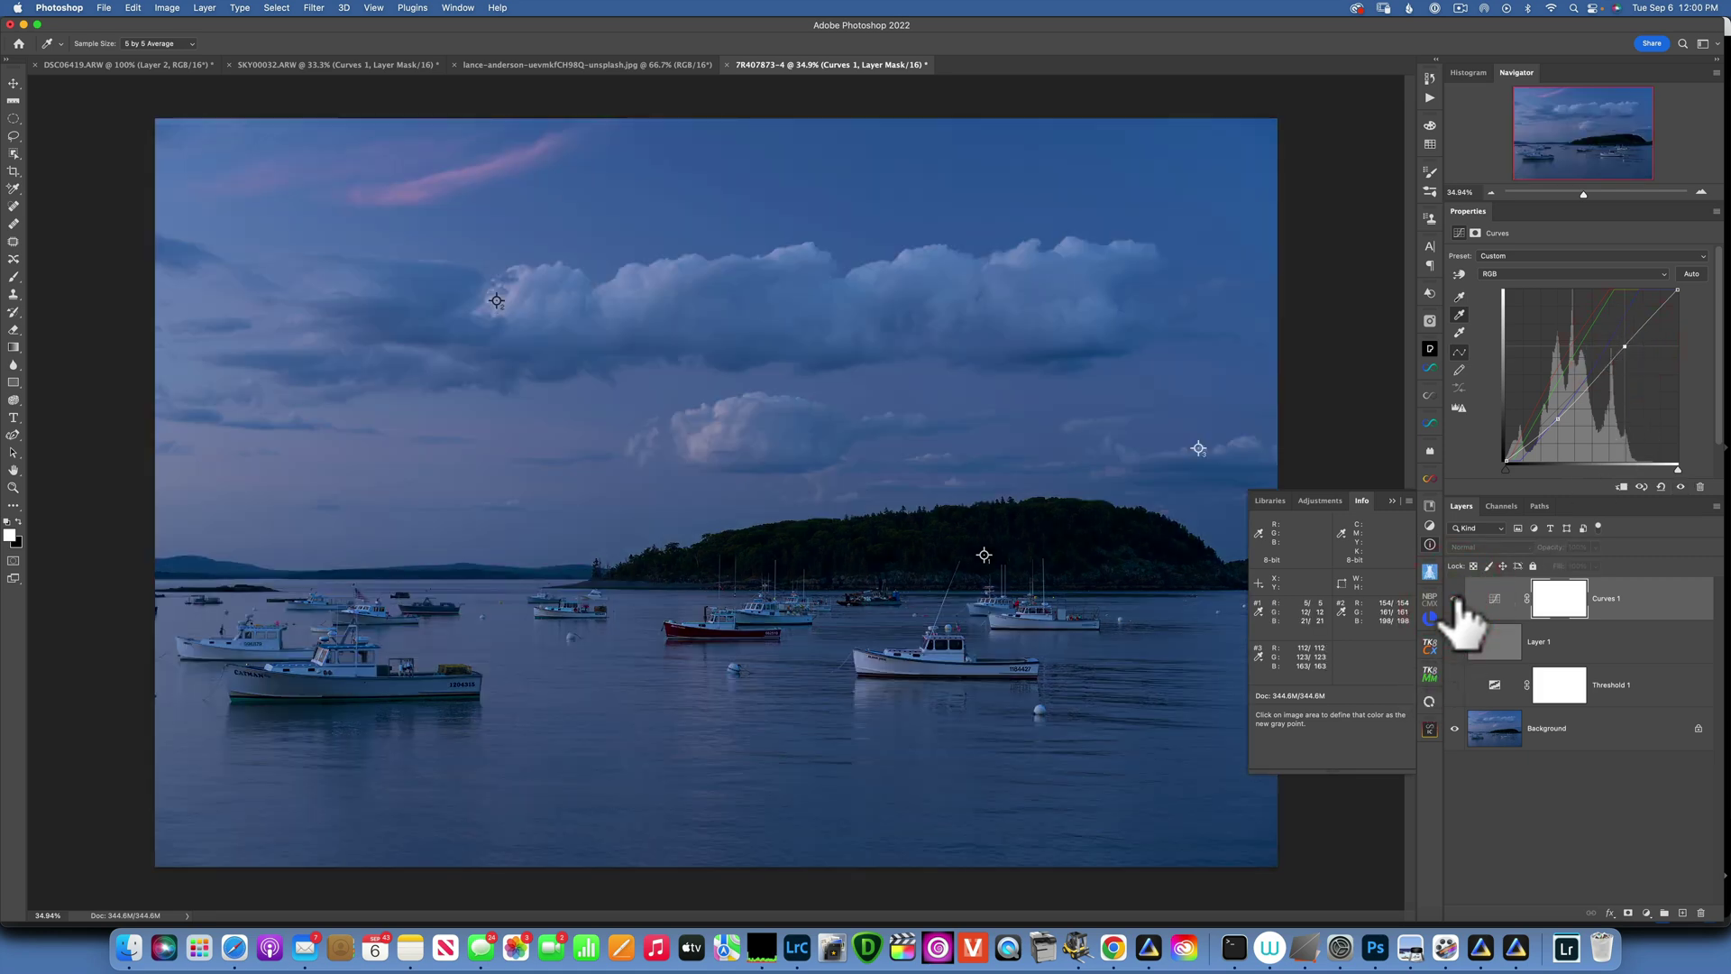
pyautogui.click(1455, 597)
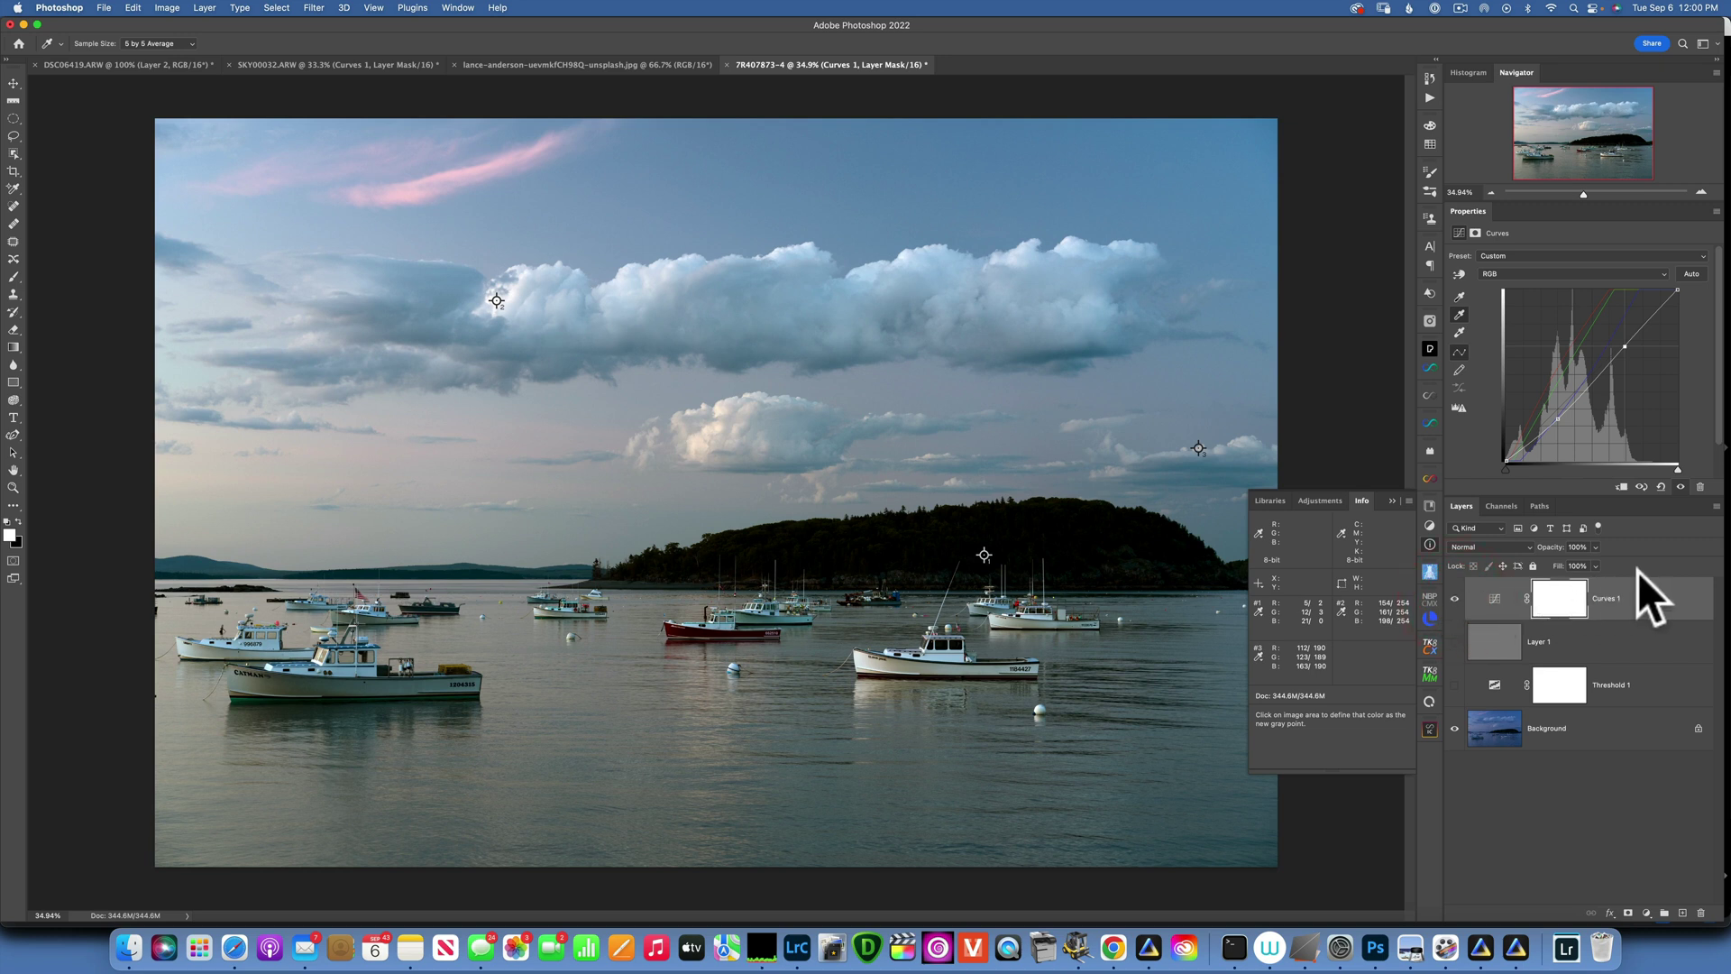
# Flatten the harbour photo into a single background layer, and close the document with its changes saved.
pyautogui.rightClick(1662, 615)
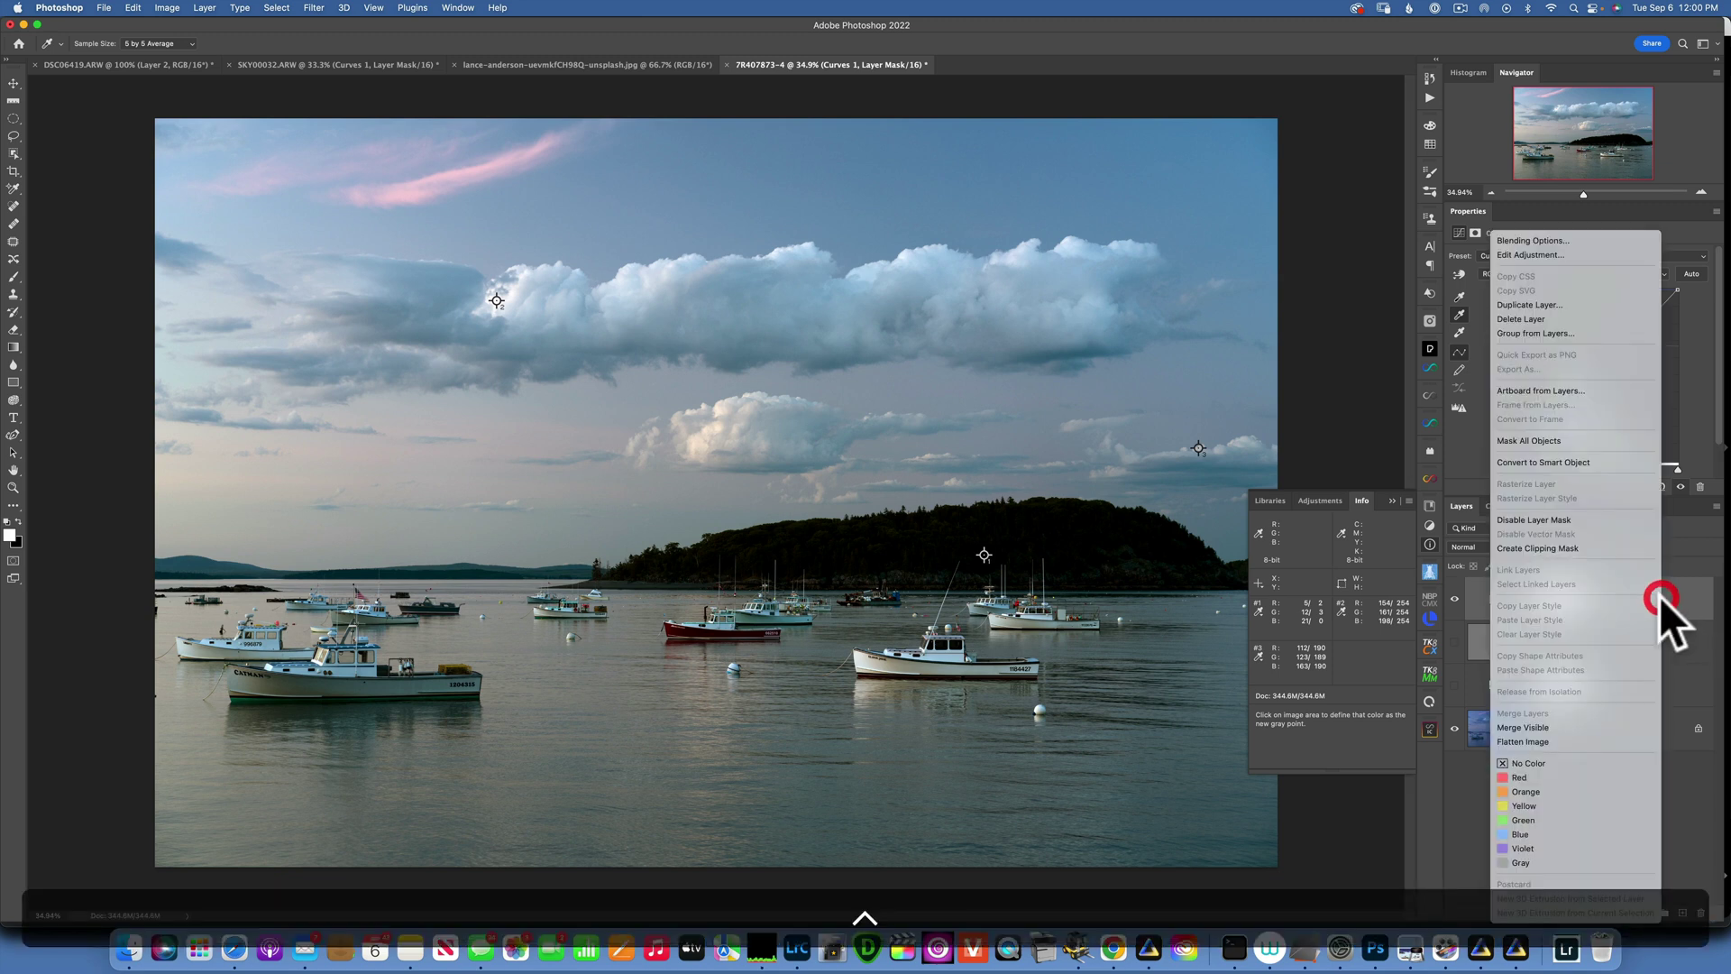
pyautogui.click(1554, 739)
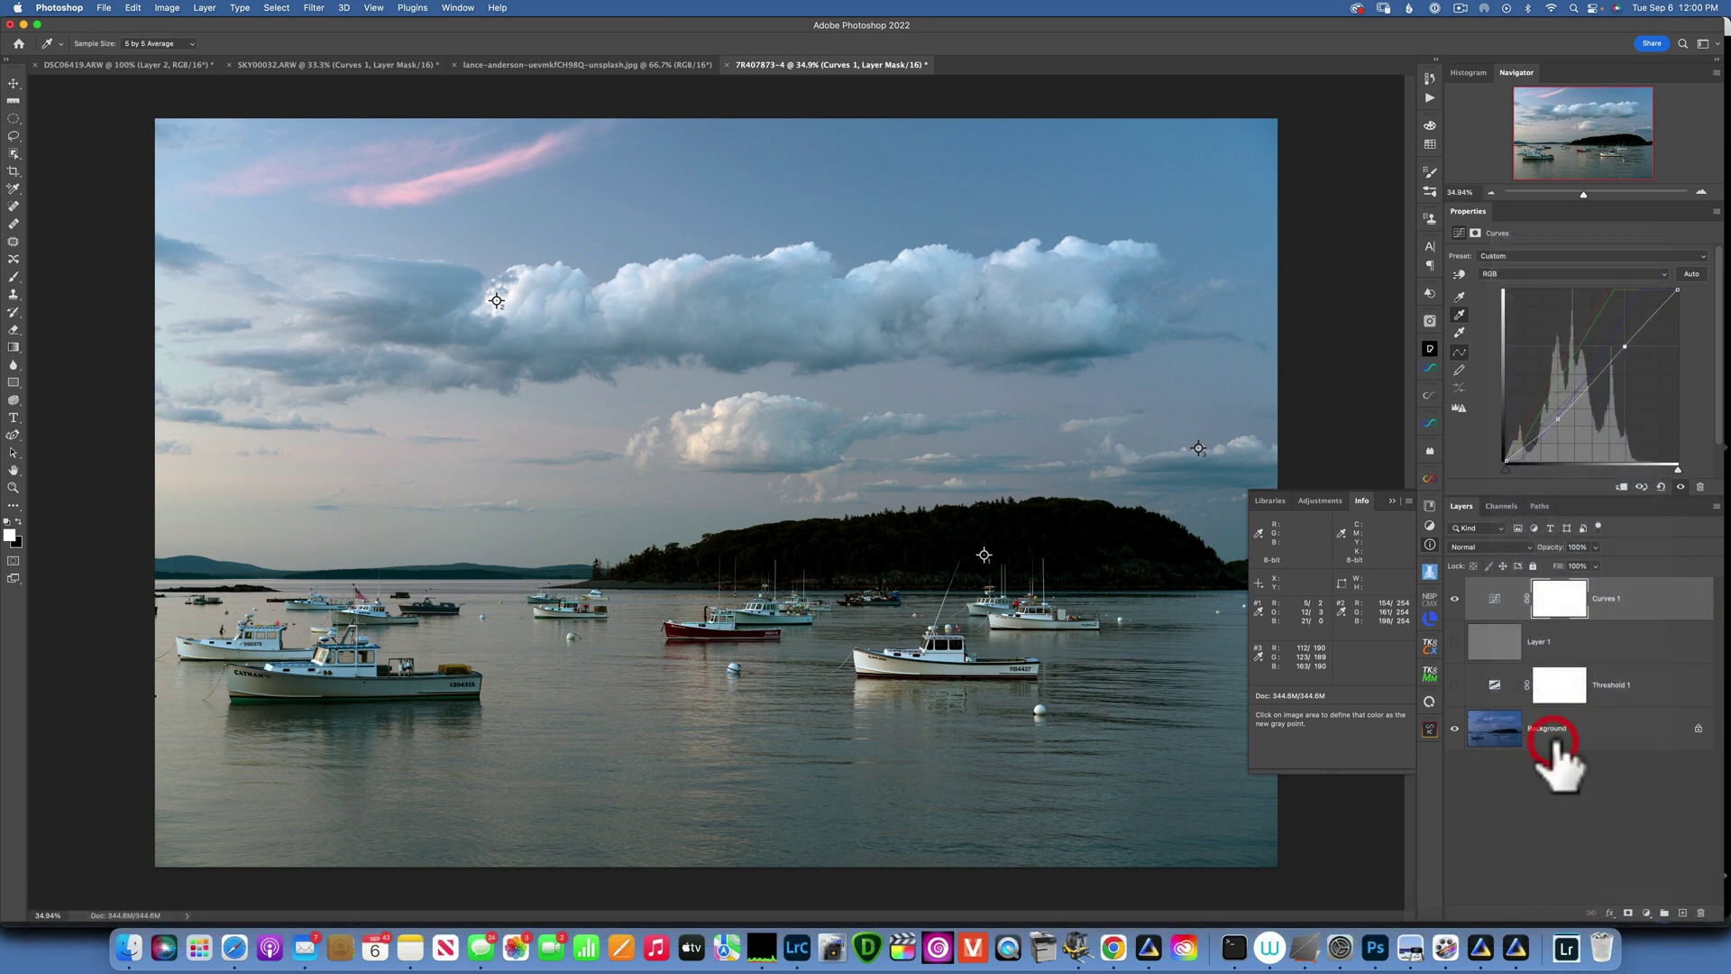
pyautogui.click(101, 4)
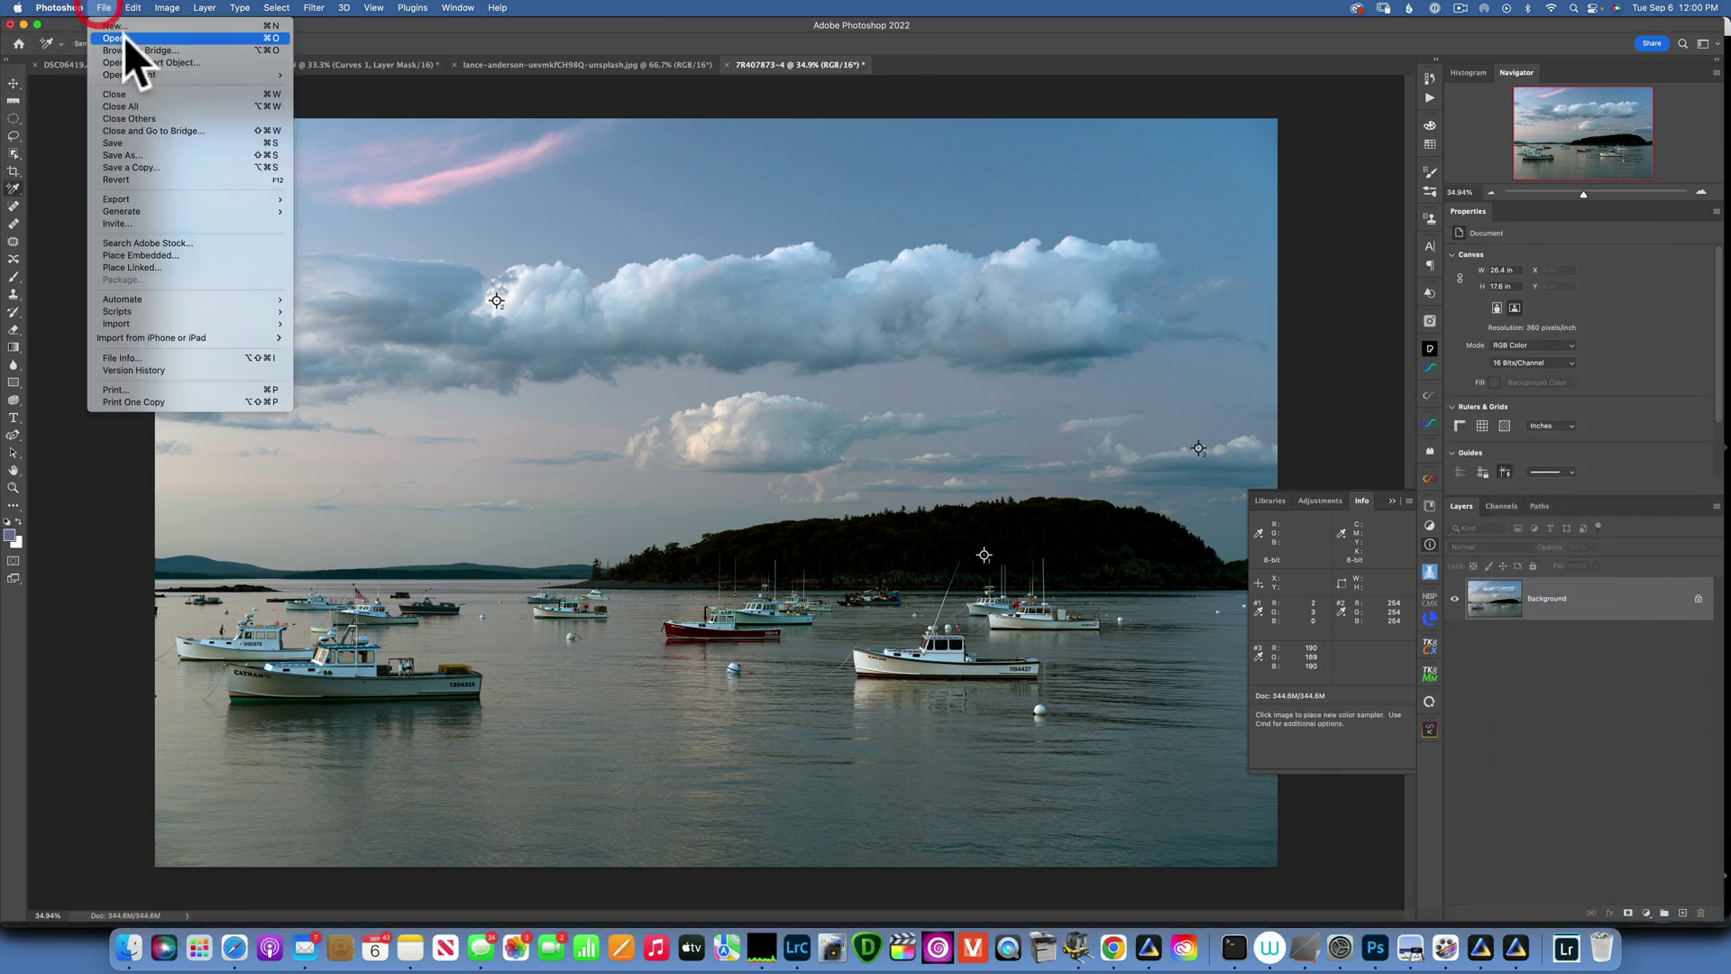
pyautogui.click(132, 92)
pyautogui.click(900, 317)
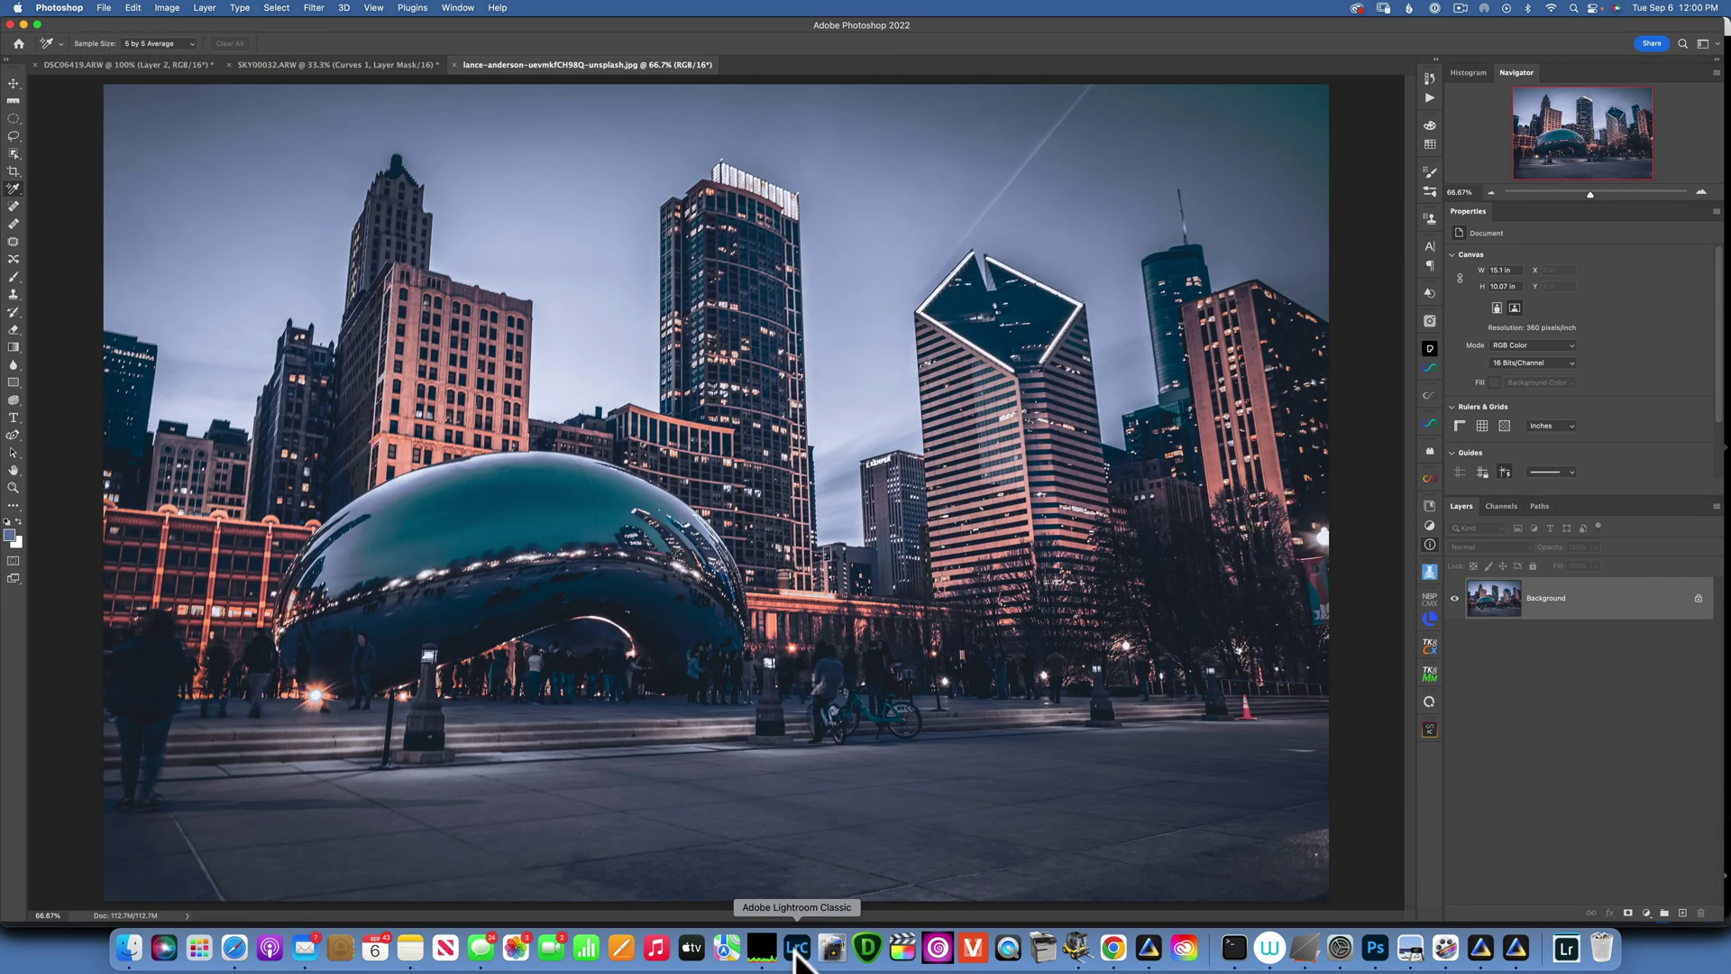
# Switch to Lightroom Classic, view the original blue harbour photo for comparison, and select the corrected version 7R407873-Edit-2.tif for editing.
pyautogui.click(797, 948)
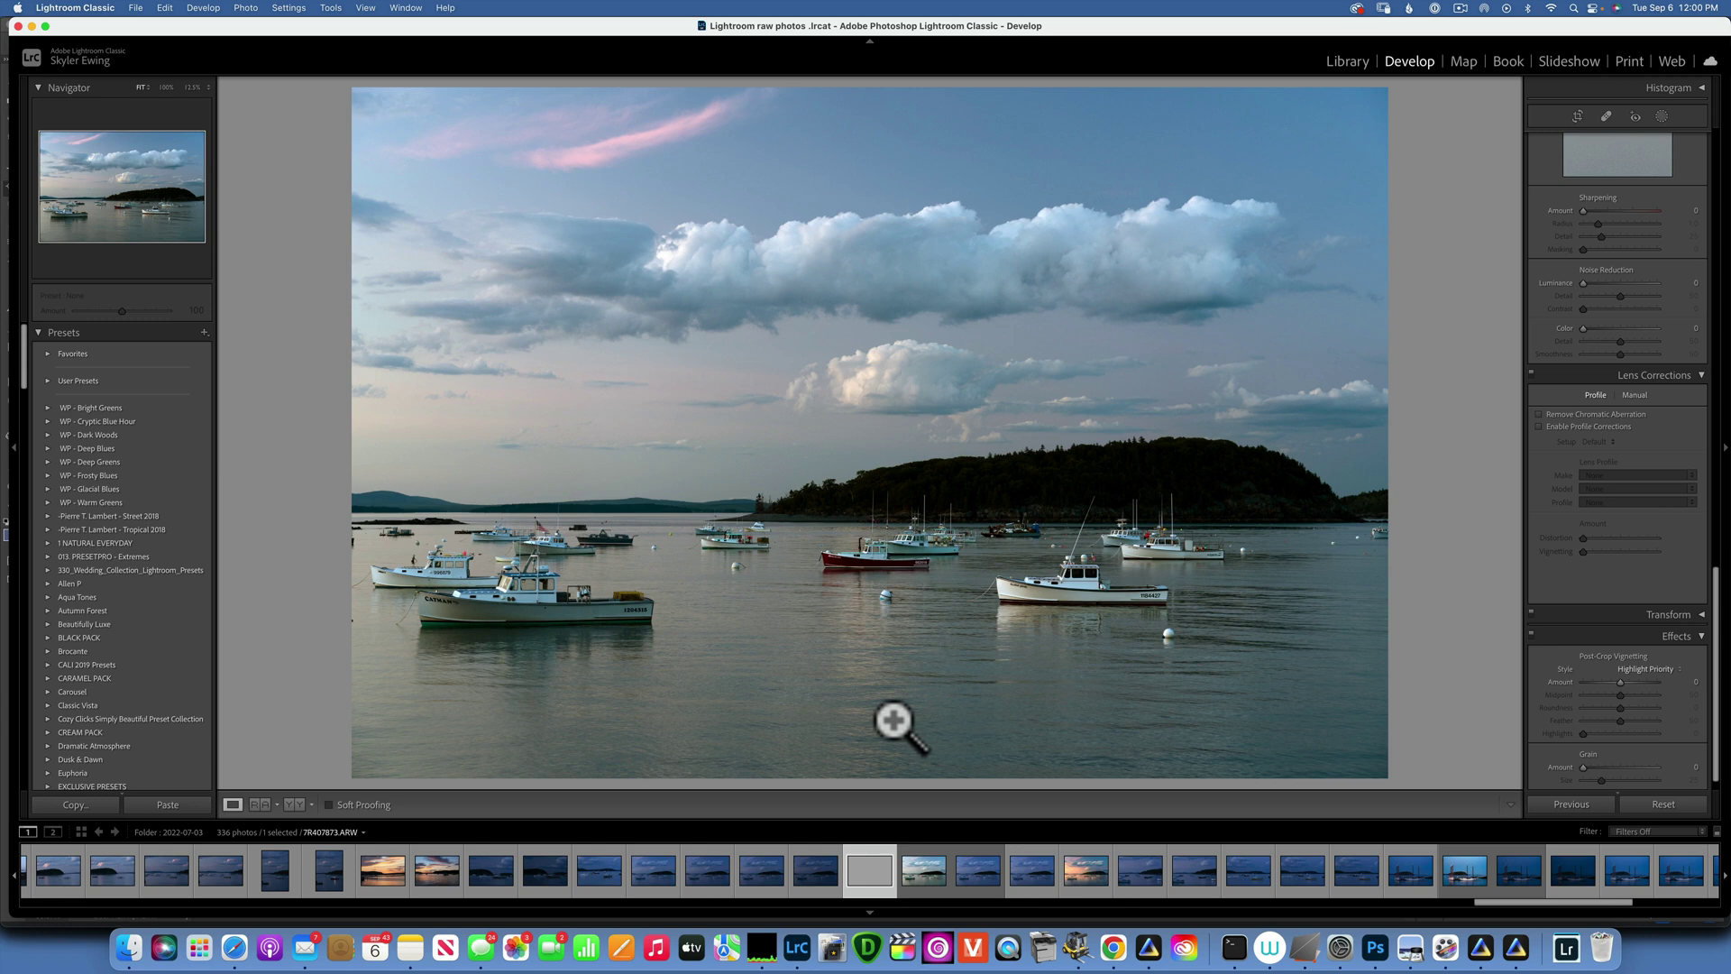
pyautogui.click(975, 878)
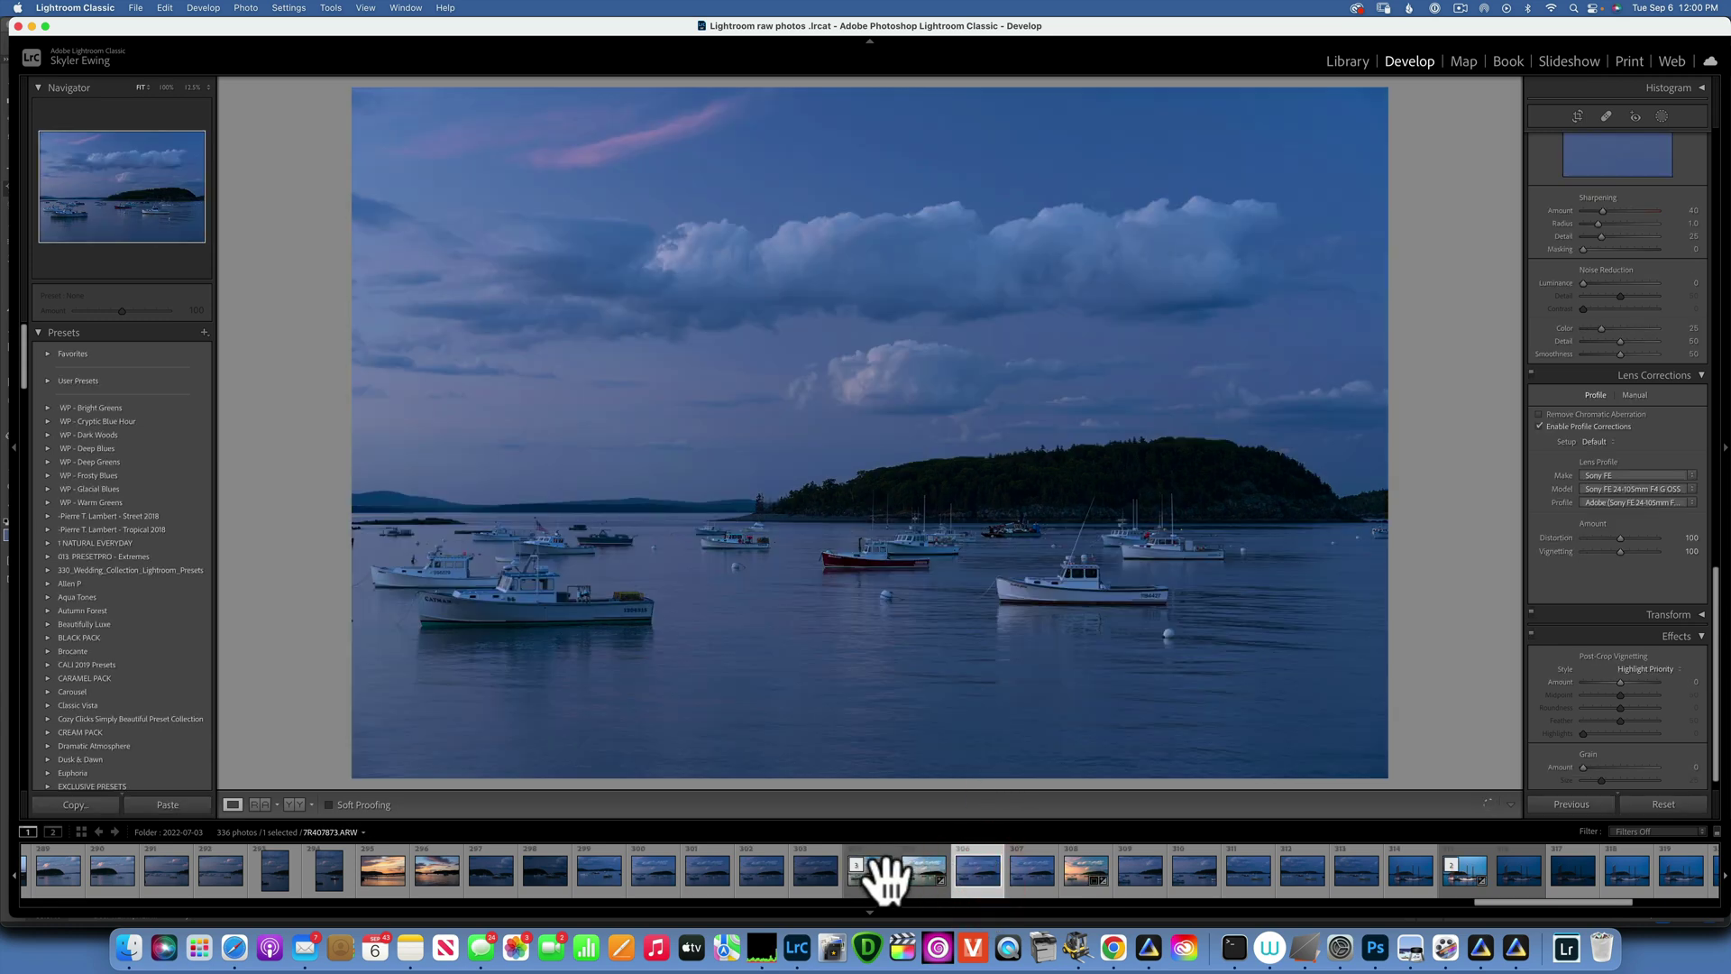
pyautogui.click(874, 875)
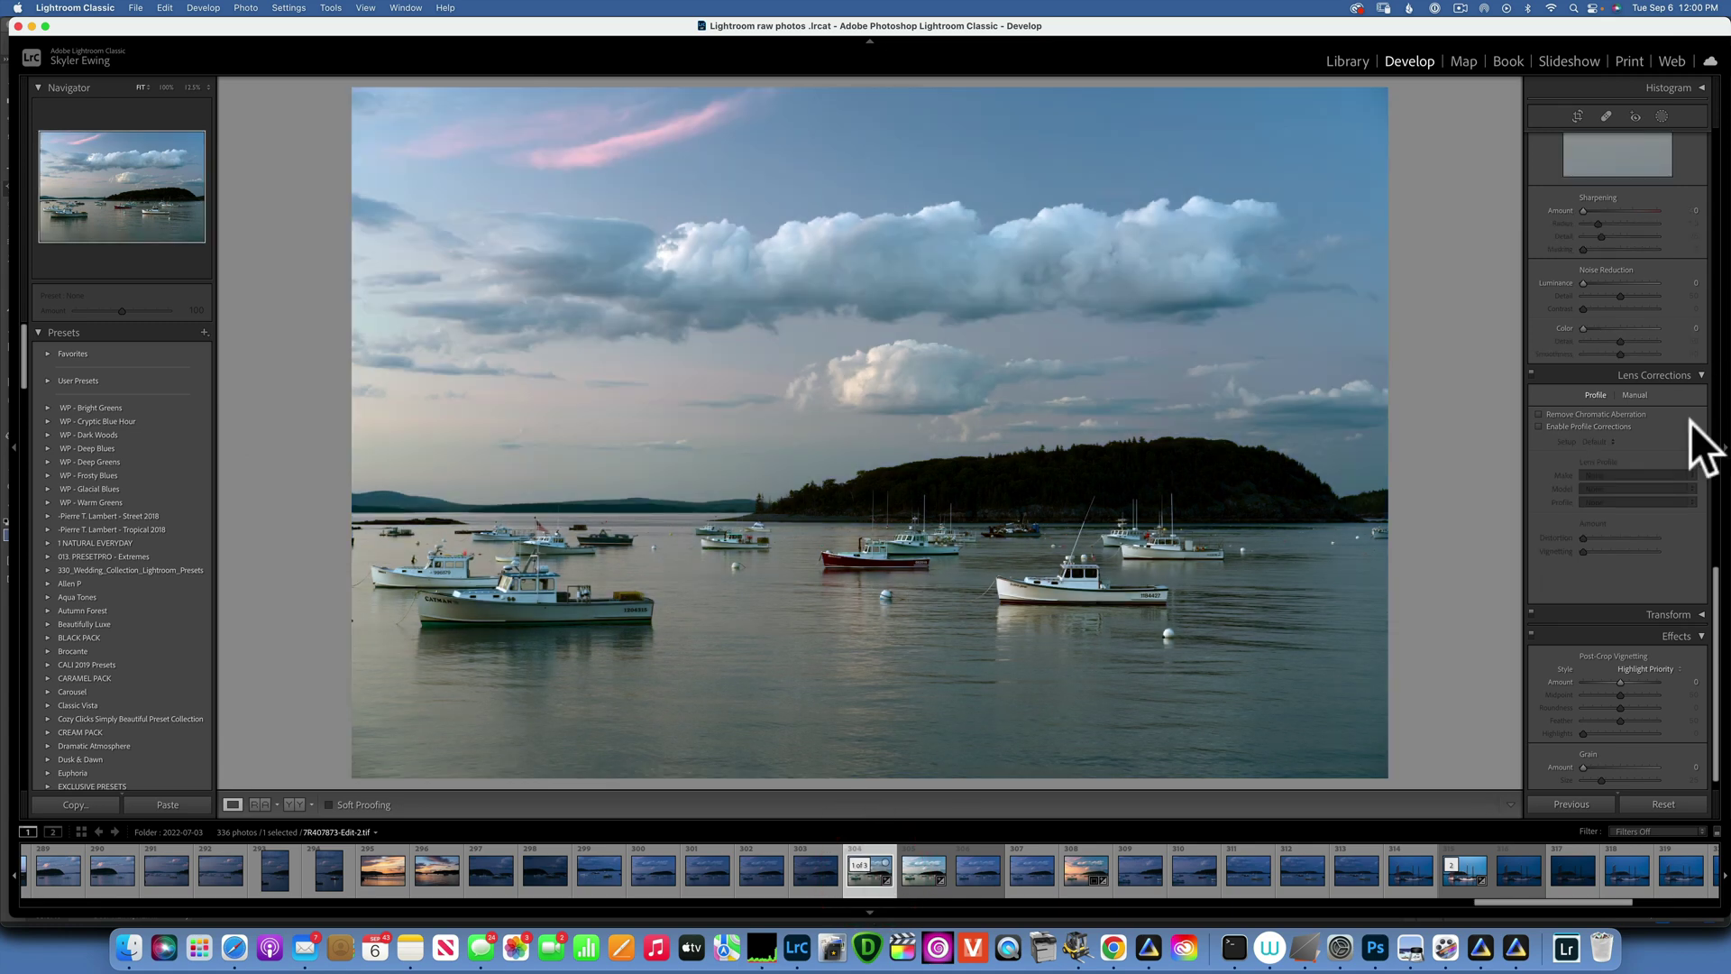
pyautogui.scroll(10, 1631, 417)
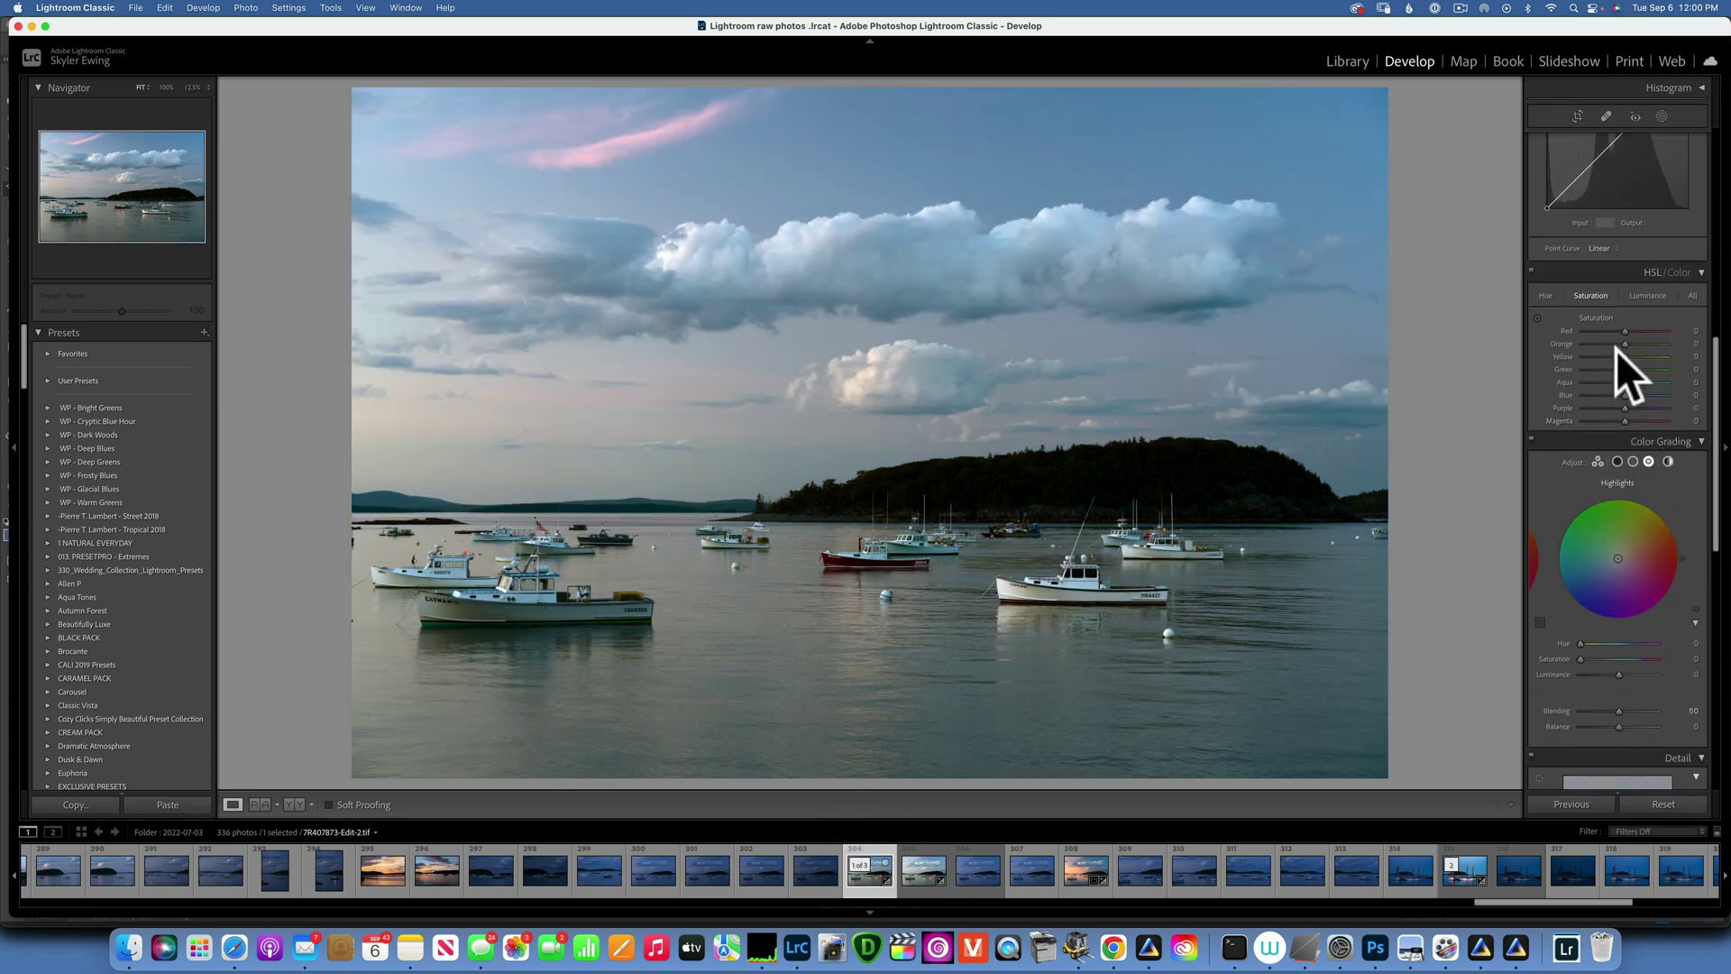